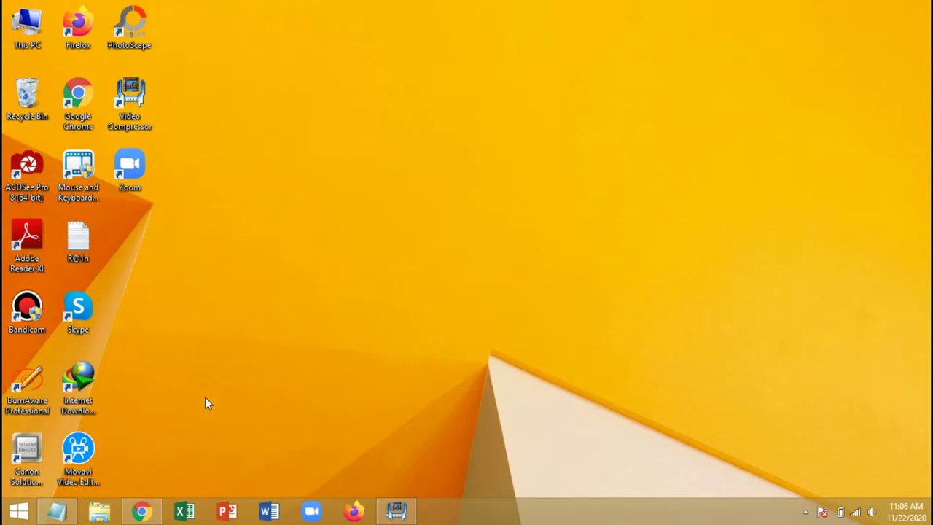
# Switch to the Lazada Seller Center in Chrome, dismiss the livestream announcement and open the Tambah Produk page
pyautogui.click(147, 515)
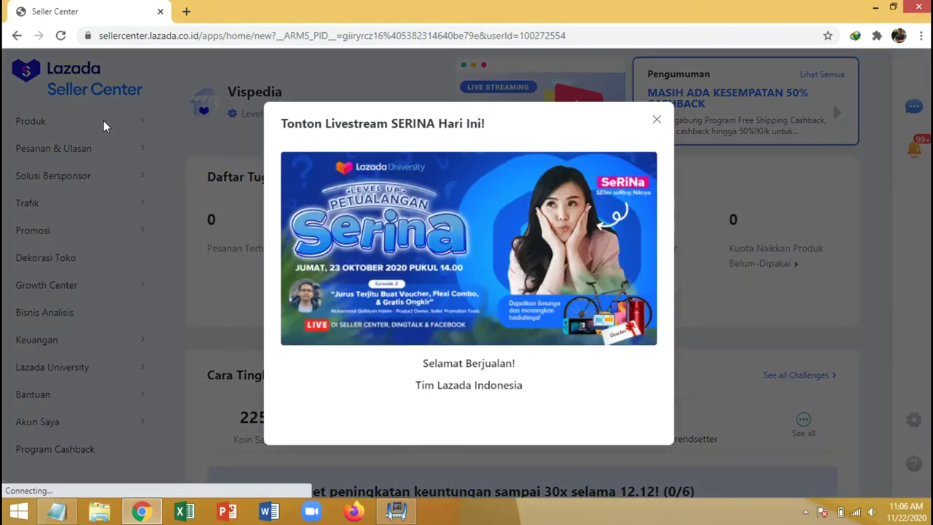
pyautogui.click(657, 119)
pyautogui.moveTo(120, 126)
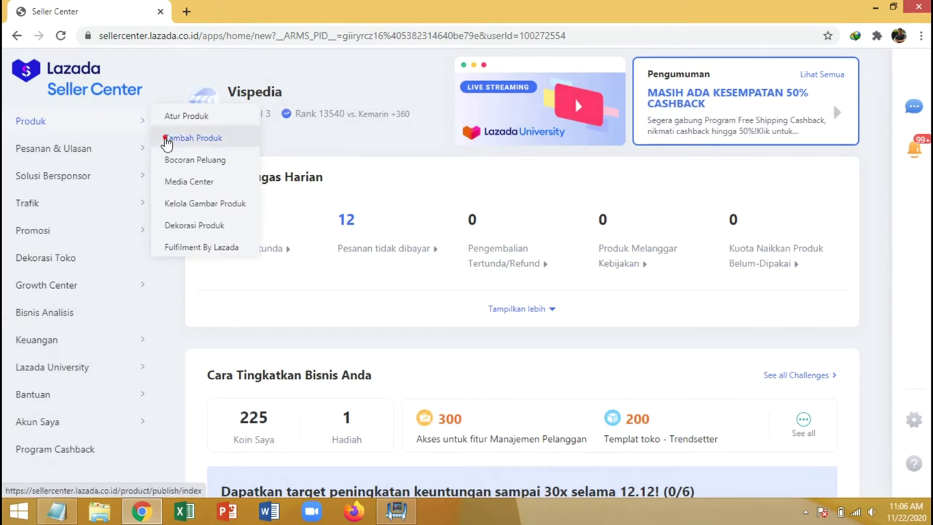
pyautogui.click(167, 140)
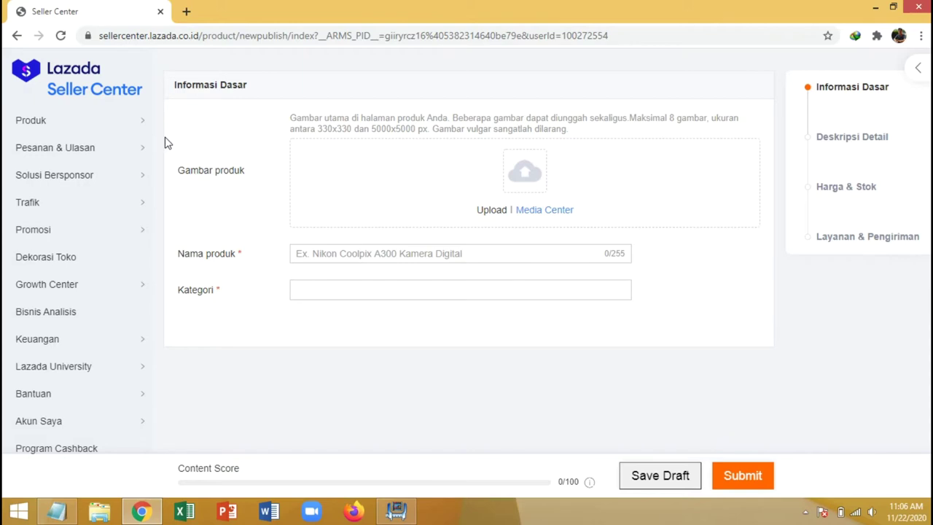
# Upload the sandal image whose file name starts with 360a581f from the "sandal hercules" folder in Pictures as the product image
pyautogui.moveTo(248, 175); pyautogui.dragTo(185, 172)
pyautogui.click(187, 186)
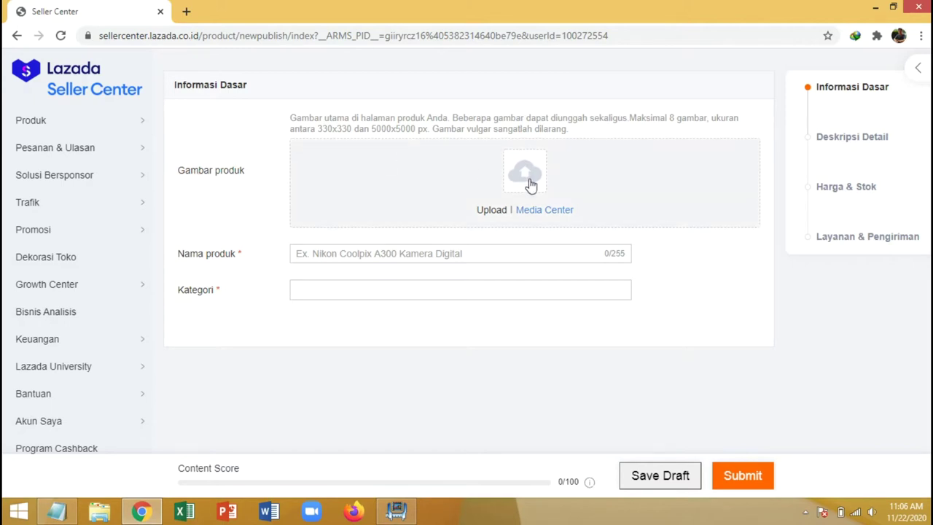
pyautogui.moveTo(506, 175)
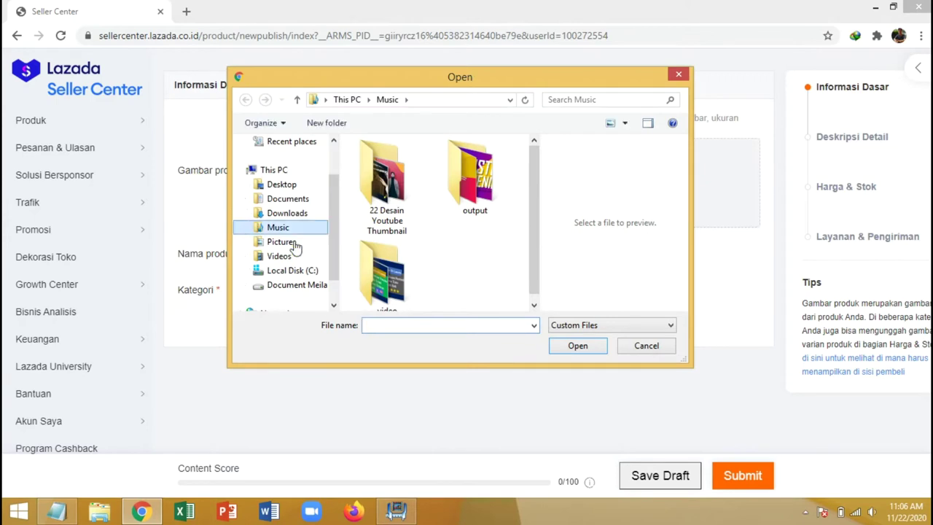
pyautogui.click(309, 245)
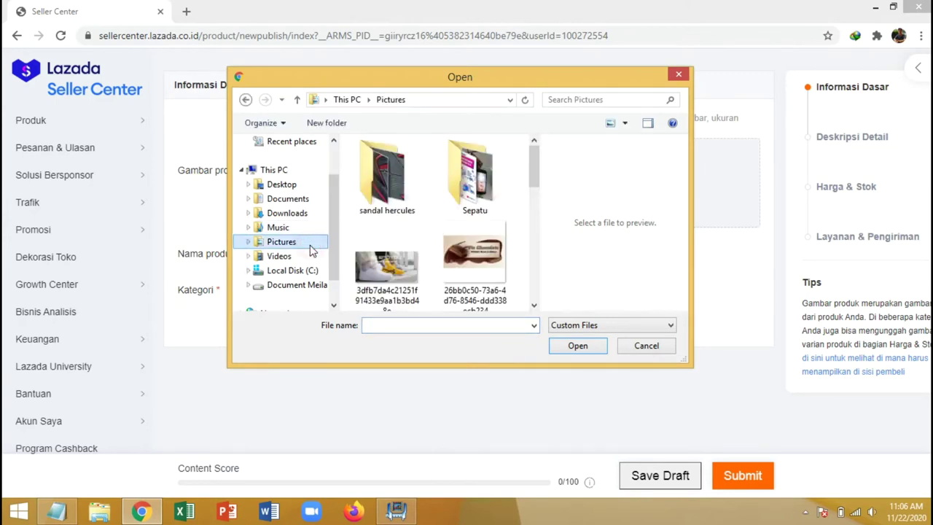
pyautogui.doubleClick(381, 186)
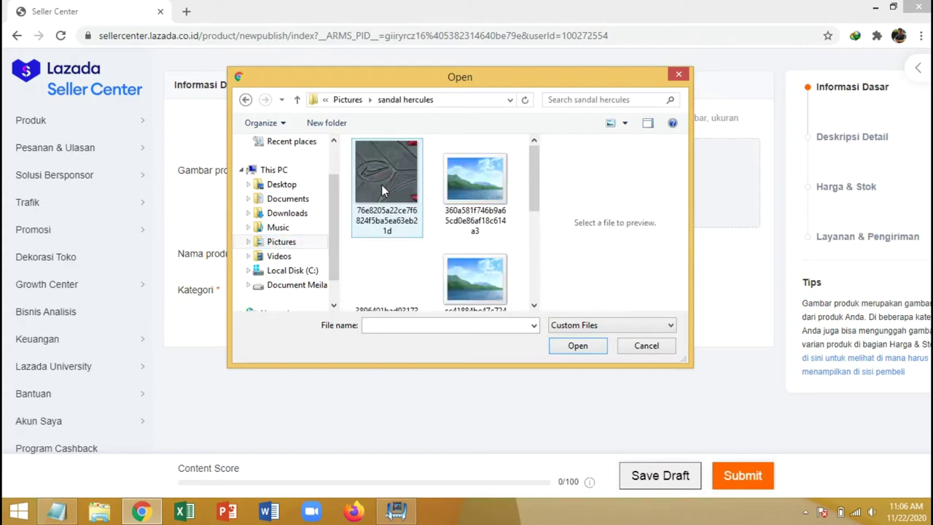
pyautogui.doubleClick(472, 187)
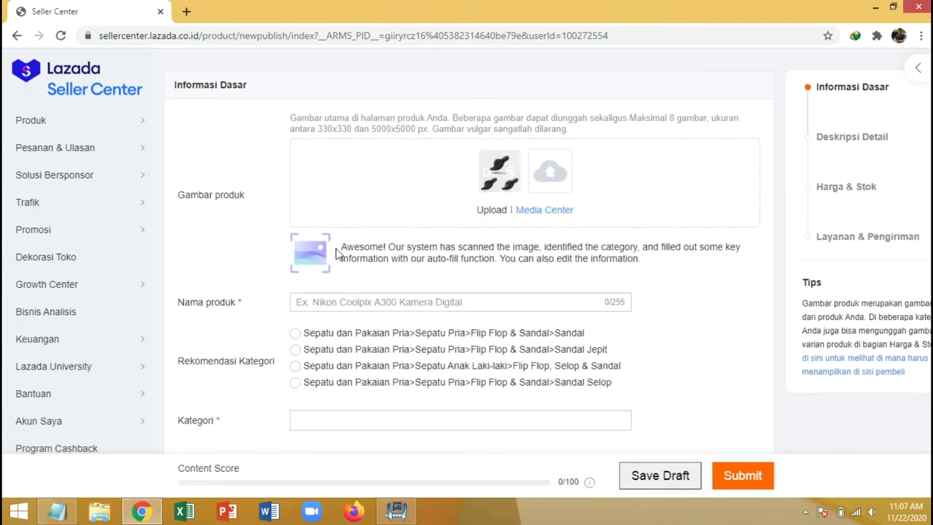
# Enter the product name "Sandal Jepit Eagle Produk Original Berkualitas"
pyautogui.click(394, 302)
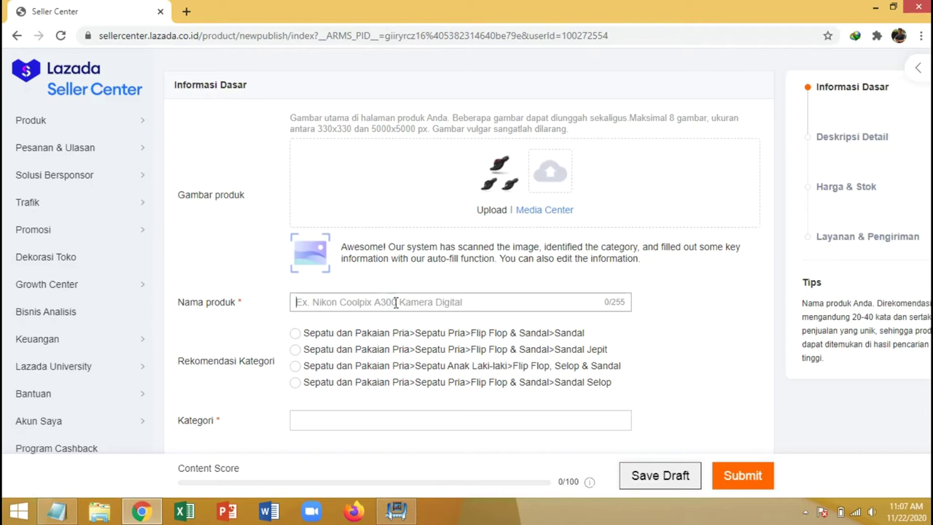
pyautogui.write('Sa')
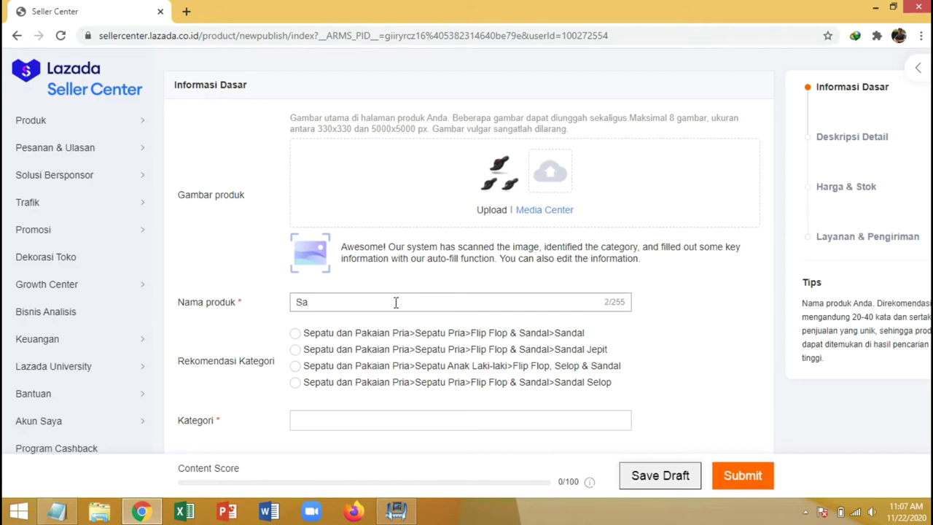
pyautogui.write('ndal')
pyautogui.write('Jepit')
pyautogui.write('Eagle')
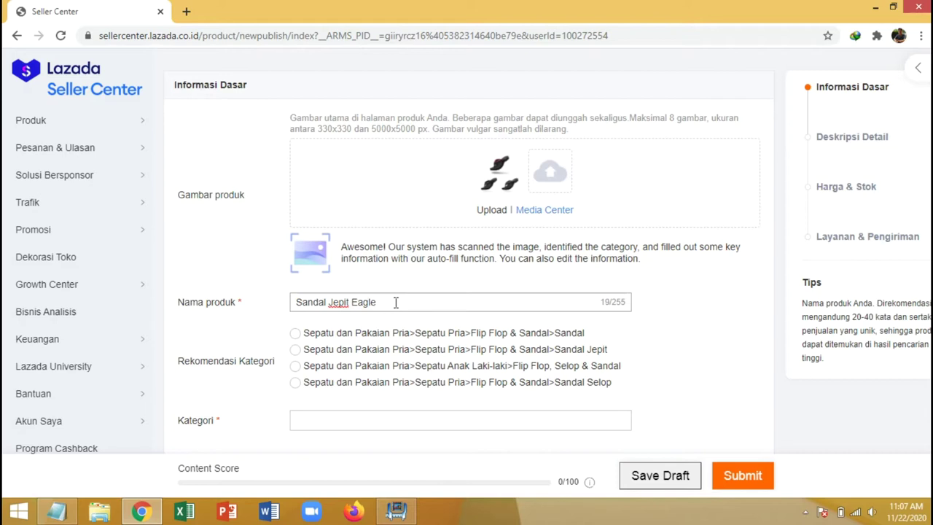
pyautogui.write('Produk Original Berkualitas')
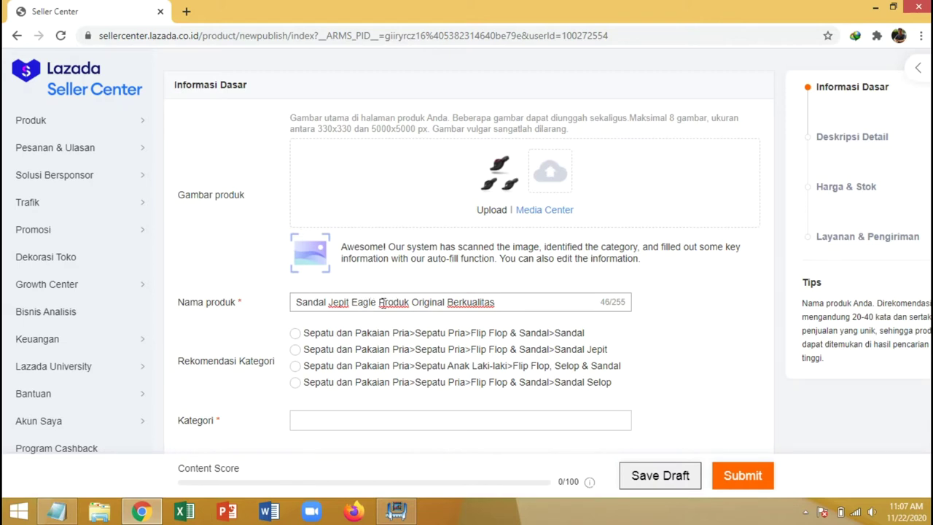
# Insert the word "Hercules" after "Eagle" in the product name
pyautogui.moveTo(383, 301); pyautogui.dragTo(540, 304)
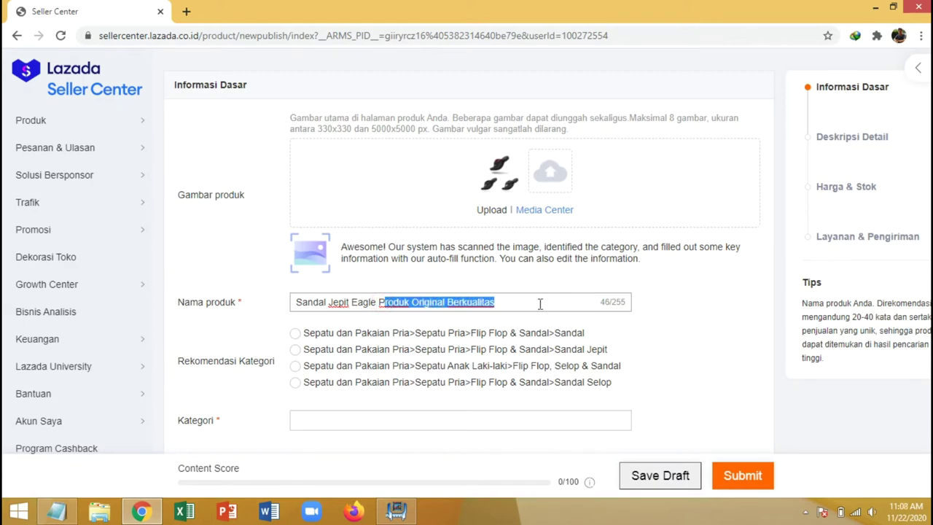
pyautogui.click(376, 302)
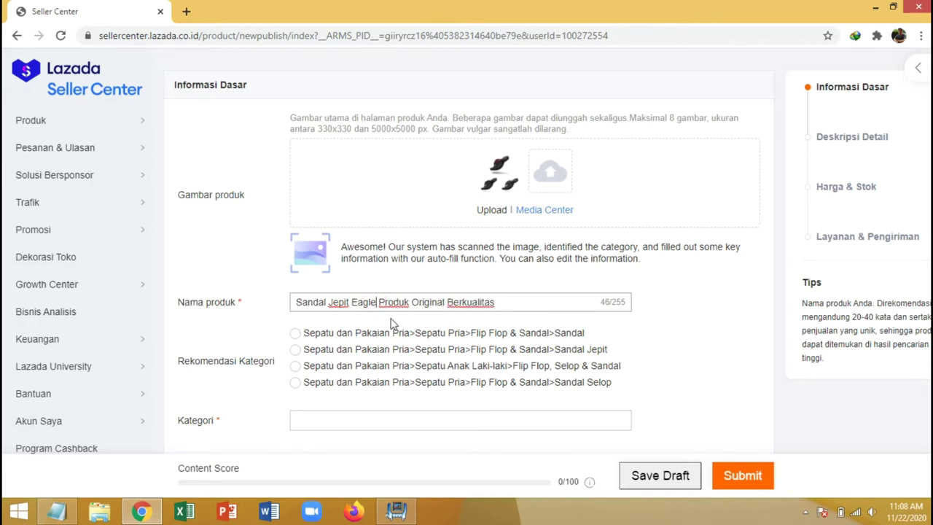
pyautogui.write('H')
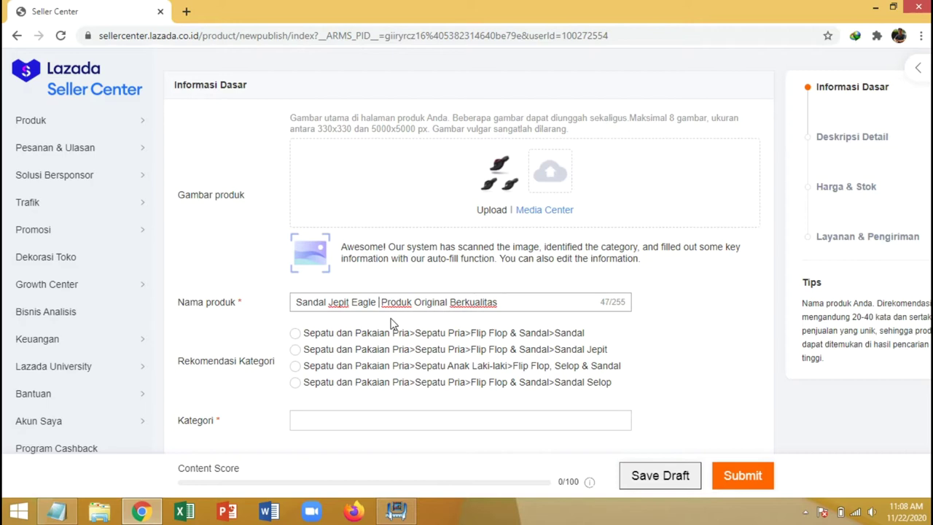
pyautogui.write('ercules')
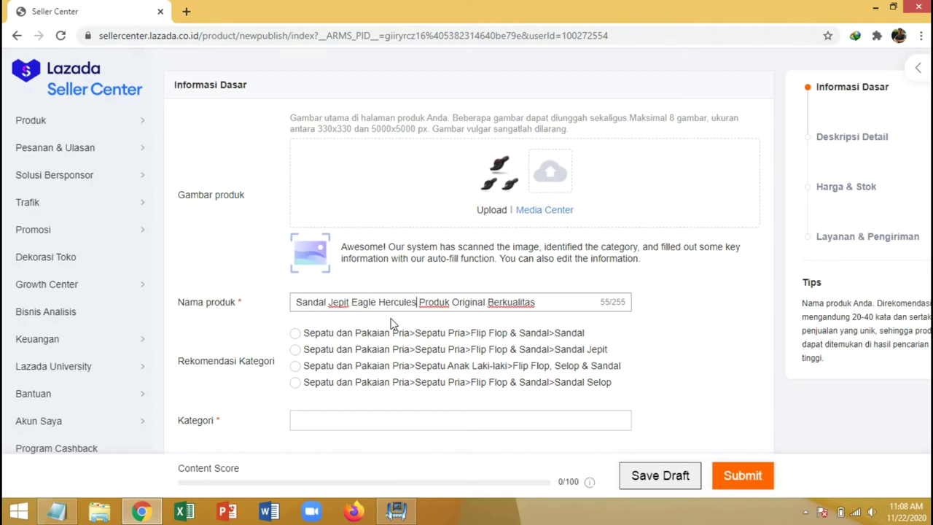
# Choose the recommended category Sepatu dan Pakaian Pria > Sepatu Pria > Flip Flop & Sandal > Sandal Jepit
pyautogui.scroll(-1, 391, 325)
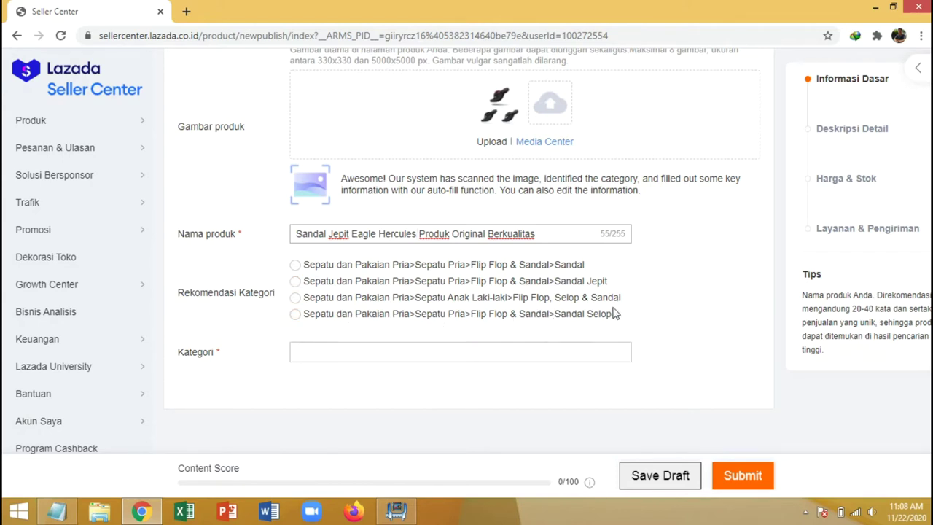
pyautogui.click(295, 281)
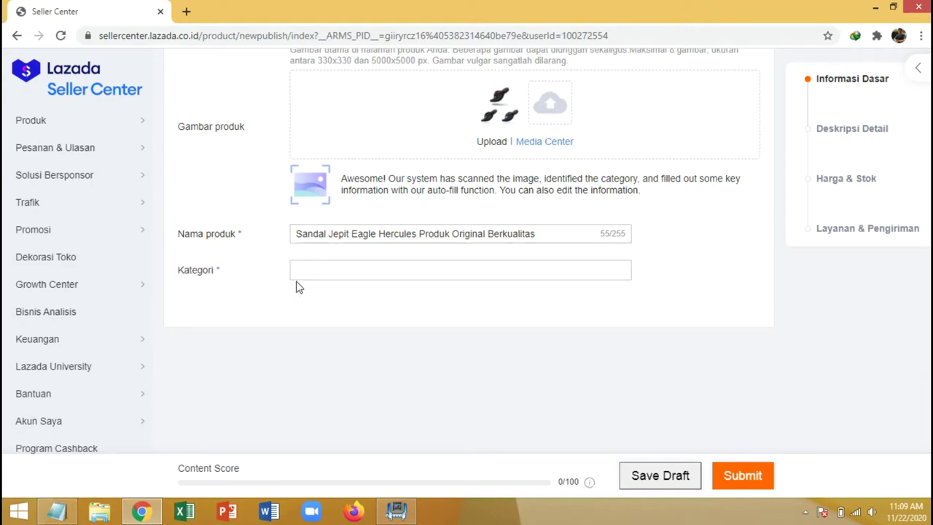
pyautogui.scroll(-3, 519, 260)
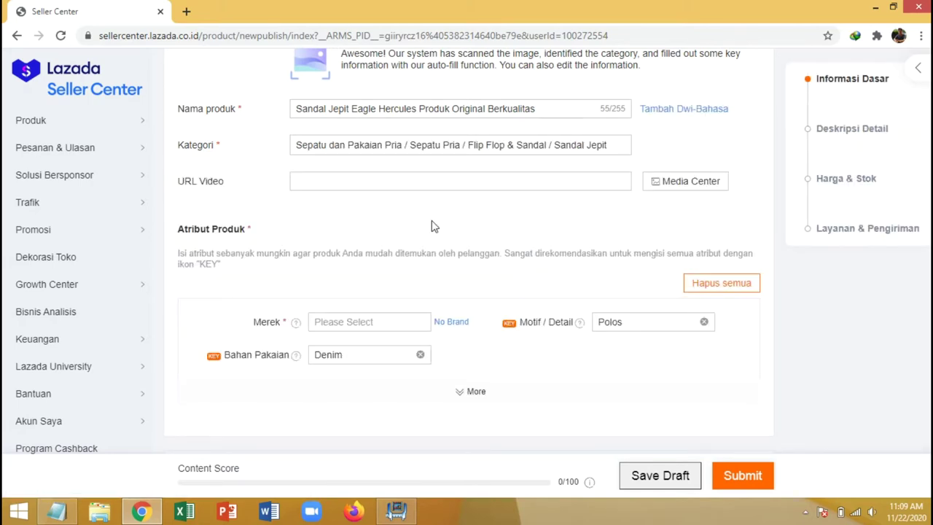
# Look over the remaining product form sections, including price, stock and delivery, and return to the URL Video field
pyautogui.scroll(-15, 267, 349)
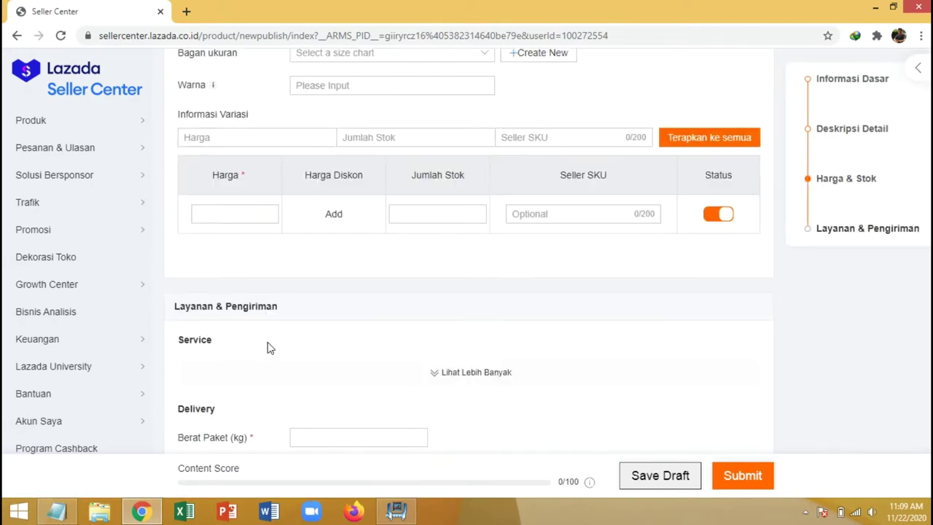
pyautogui.scroll(-3, 266, 348)
pyautogui.scroll(15, 267, 348)
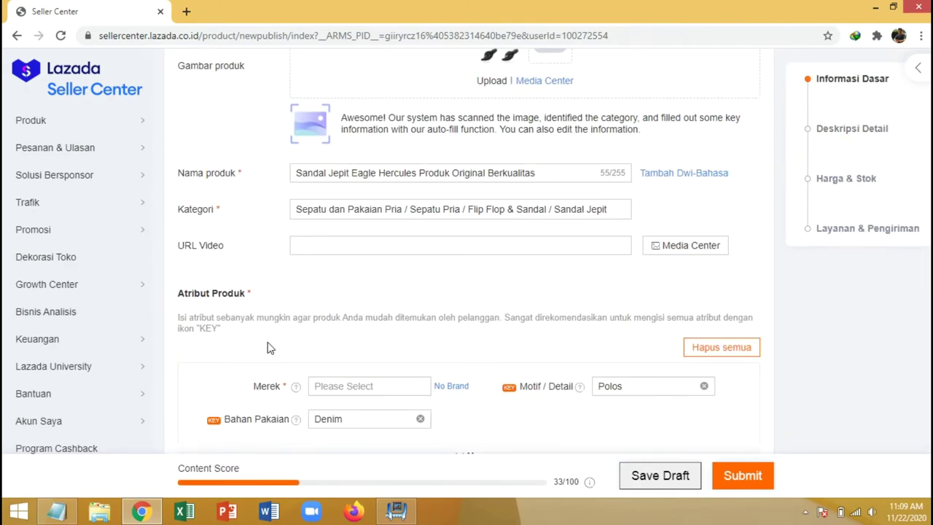
pyautogui.scroll(1, 267, 349)
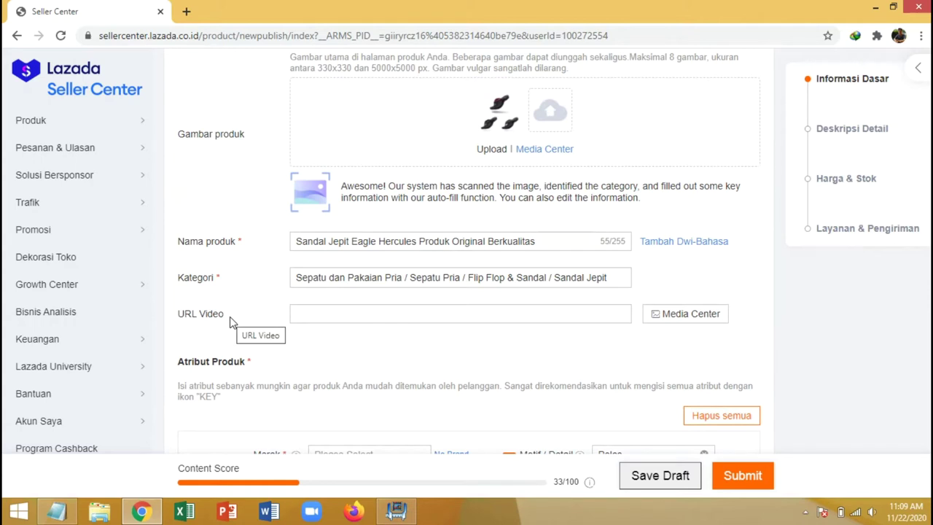
pyautogui.click(407, 313)
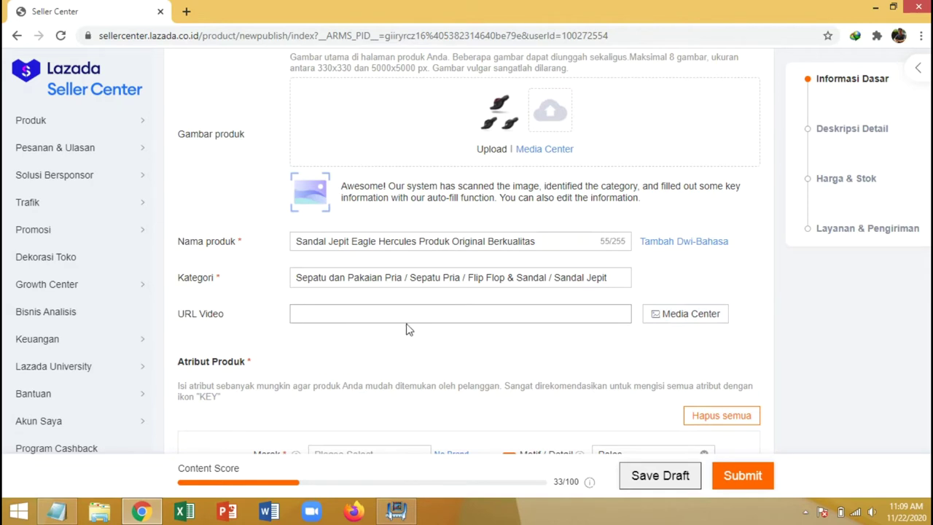
# Expand the Atribut Produk section to show the additional product attributes
pyautogui.scroll(-1, 404, 328)
pyautogui.scroll(-1, 406, 330)
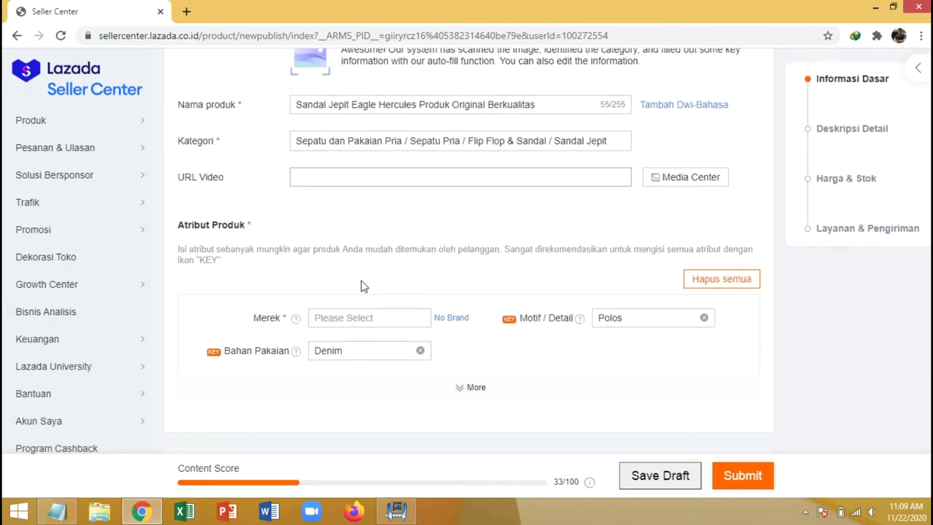
pyautogui.click(477, 392)
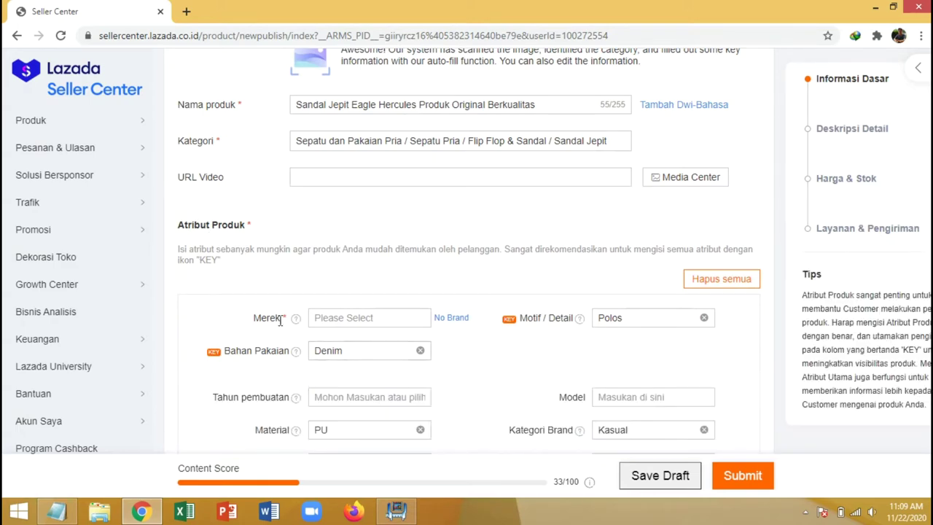
# Search for "Eagle" in the Merek attribute and set the brand to eagle
pyautogui.scroll(2, 279, 321)
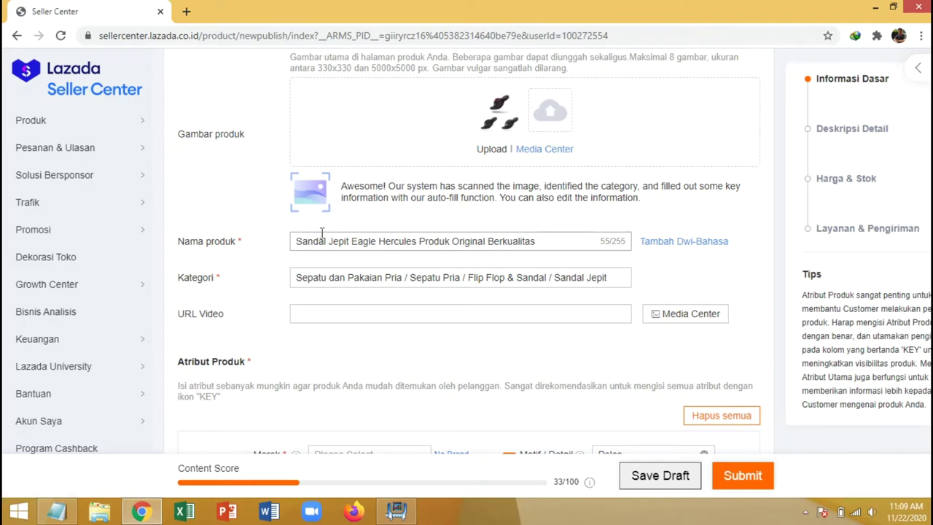
pyautogui.scroll(-1, 376, 247)
pyautogui.click(361, 385)
pyautogui.write('Eagl')
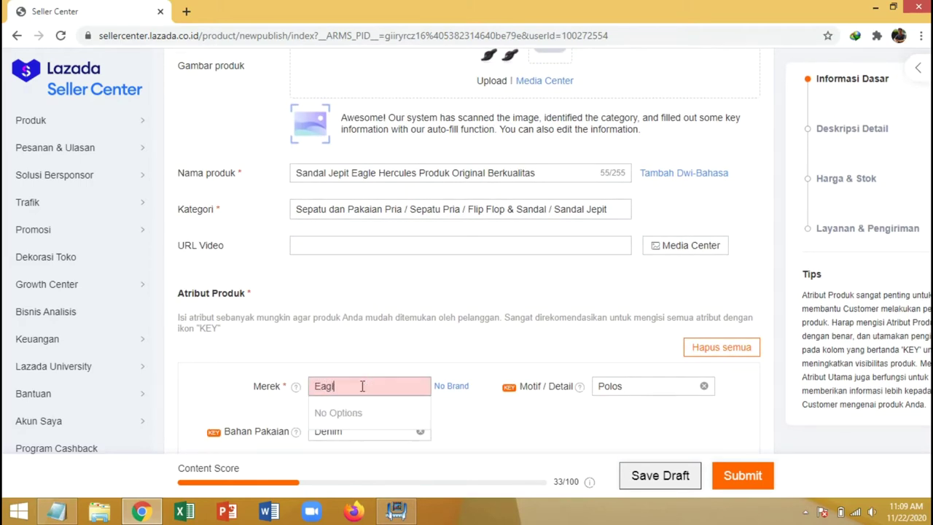
pyautogui.write('e')
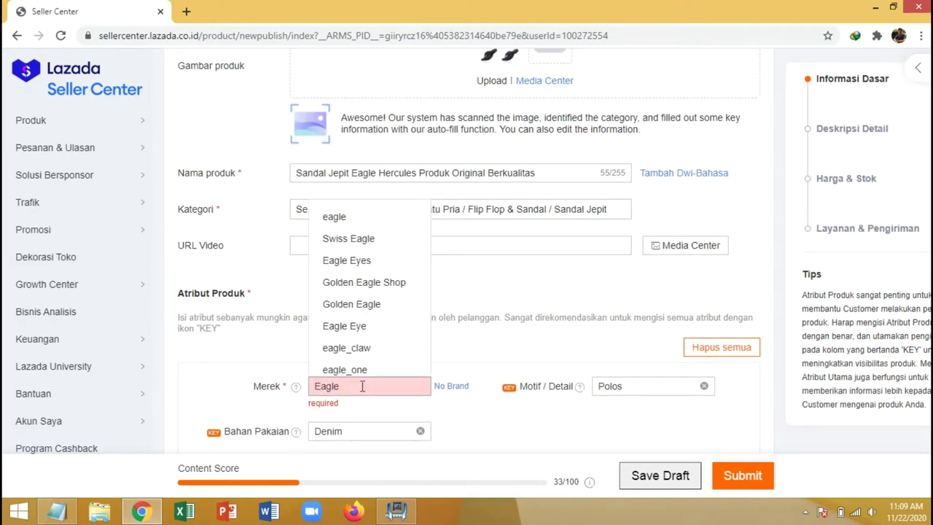
pyautogui.click(344, 216)
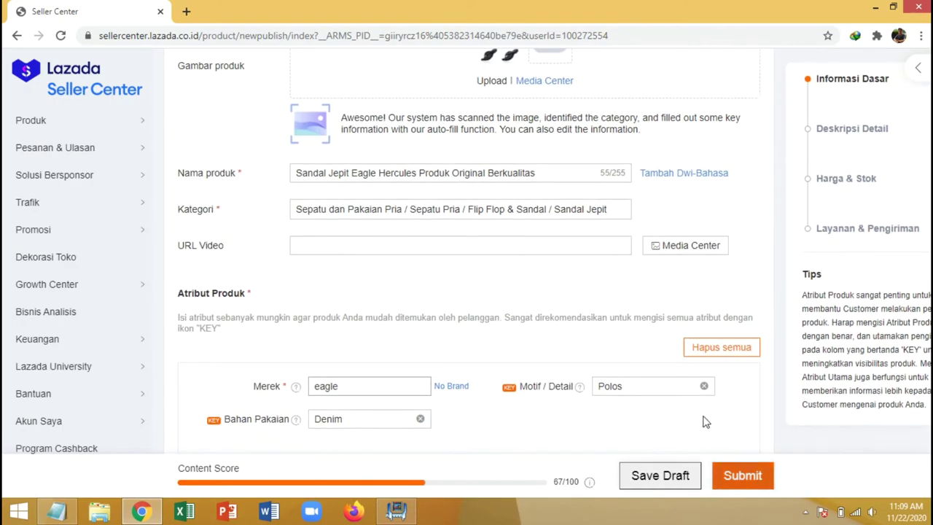
# Clear the Motif / Detail attribute, look through its options and choose Polos again
pyautogui.scroll(1, 543, 379)
pyautogui.scroll(-2, 543, 378)
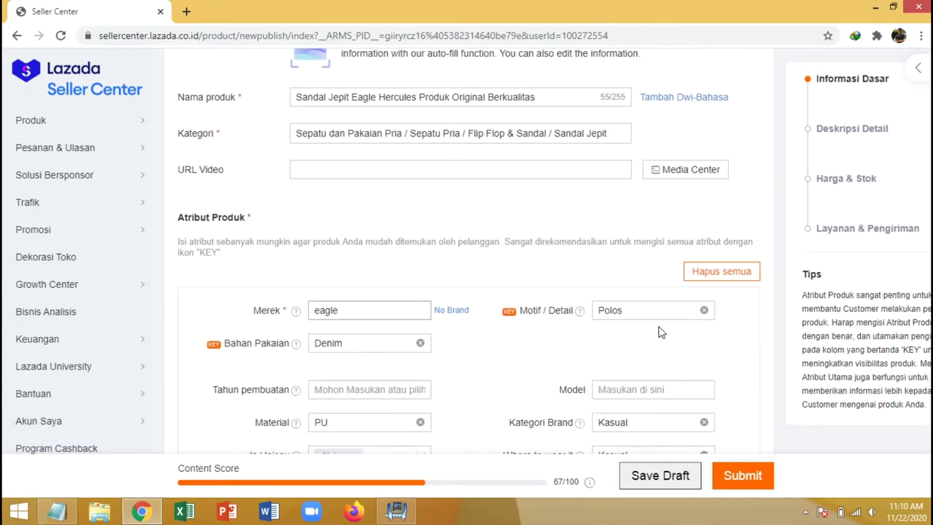
pyautogui.click(704, 312)
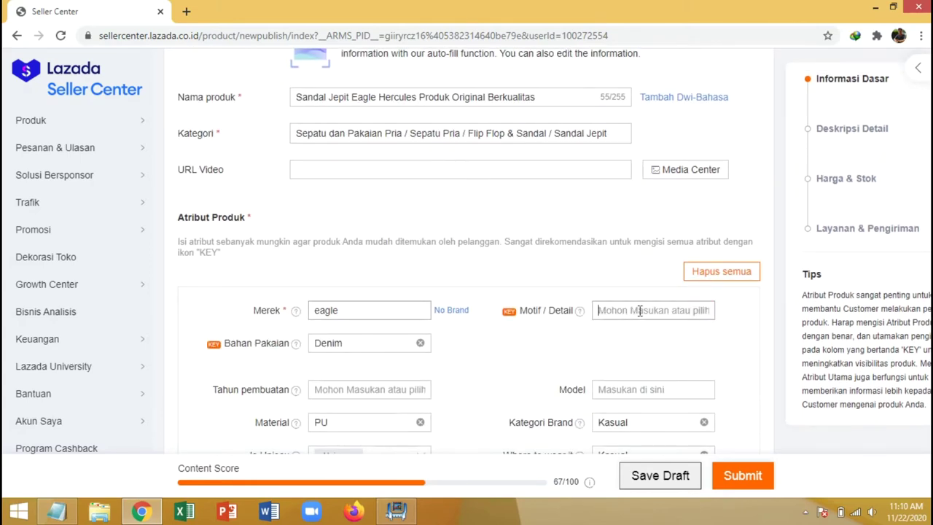
pyautogui.click(625, 310)
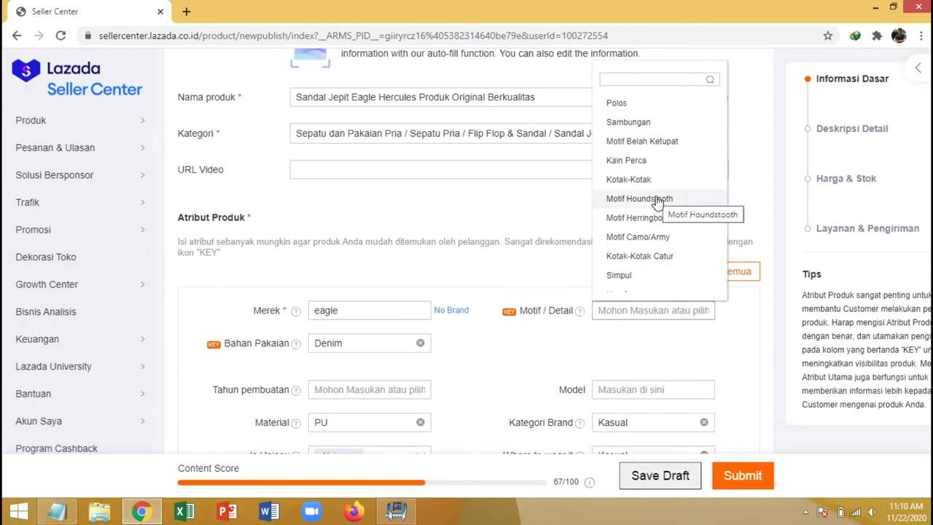
pyautogui.scroll(-2, 660, 233)
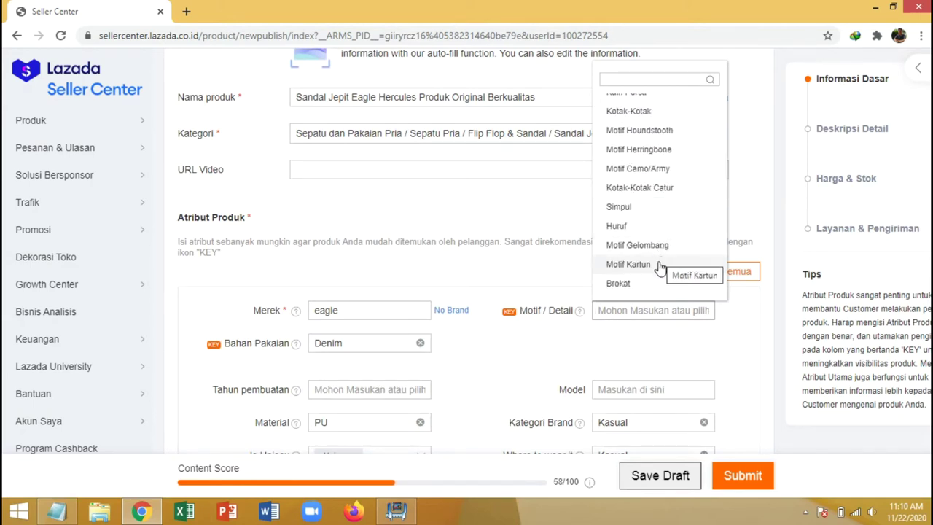
pyautogui.scroll(2, 662, 190)
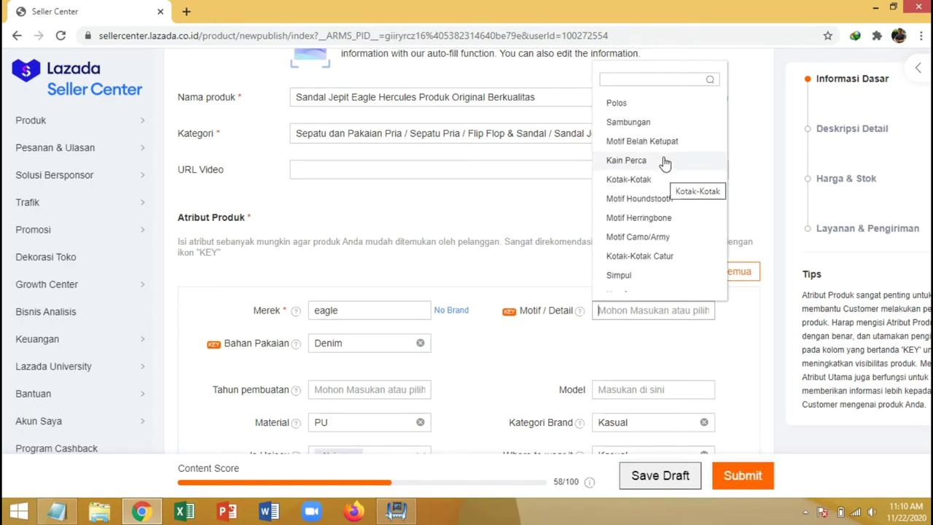
pyautogui.scroll(1, 661, 164)
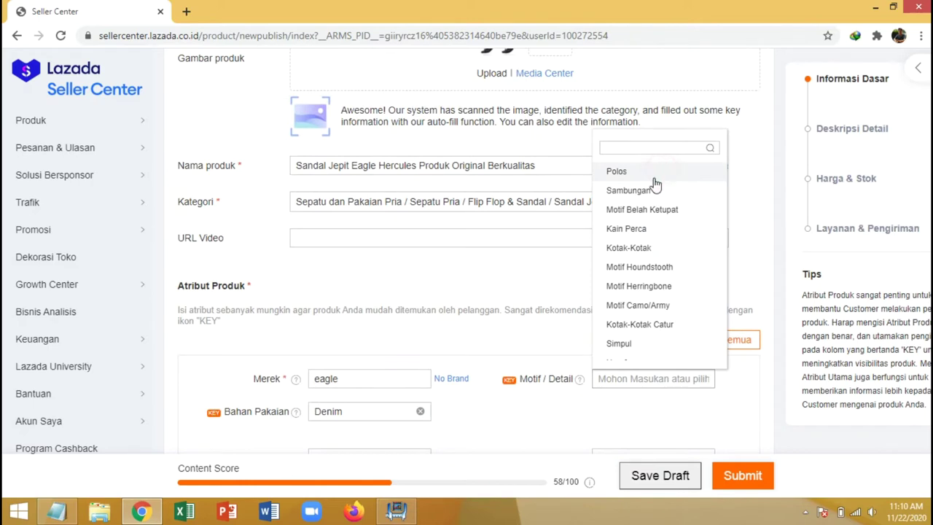
pyautogui.click(649, 175)
pyautogui.scroll(-2, 575, 235)
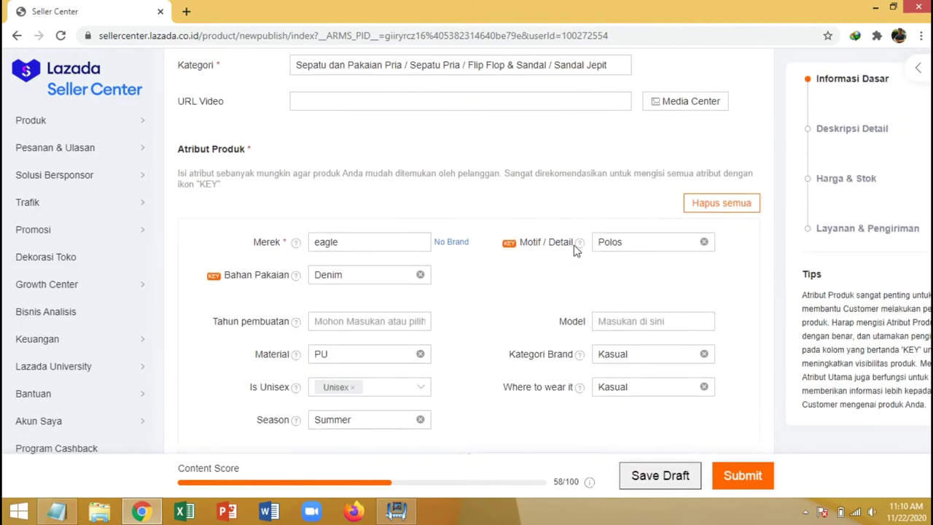
# Replace the Bahan Pakaian attribute's value with Mesh
pyautogui.click(420, 274)
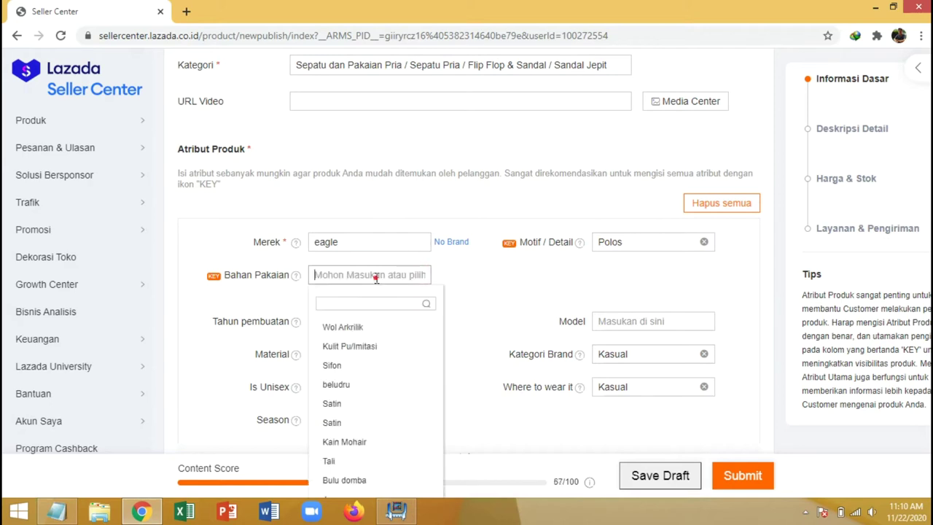
pyautogui.scroll(-1, 475, 333)
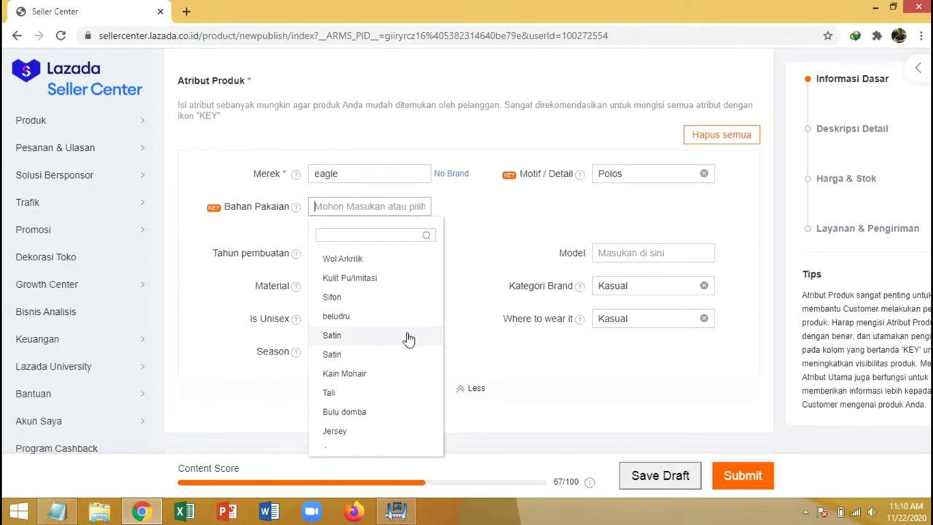
pyautogui.scroll(-2, 399, 350)
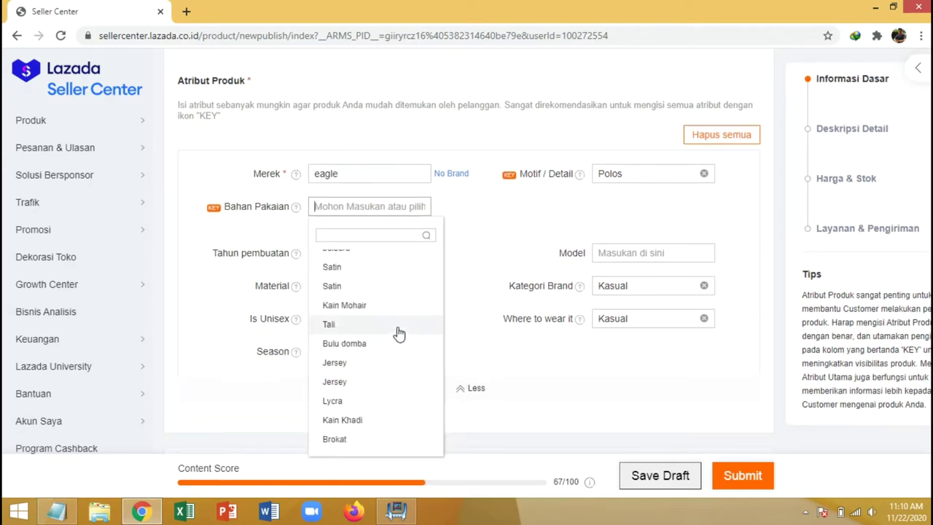
pyautogui.scroll(-2, 397, 336)
pyautogui.scroll(-2, 392, 347)
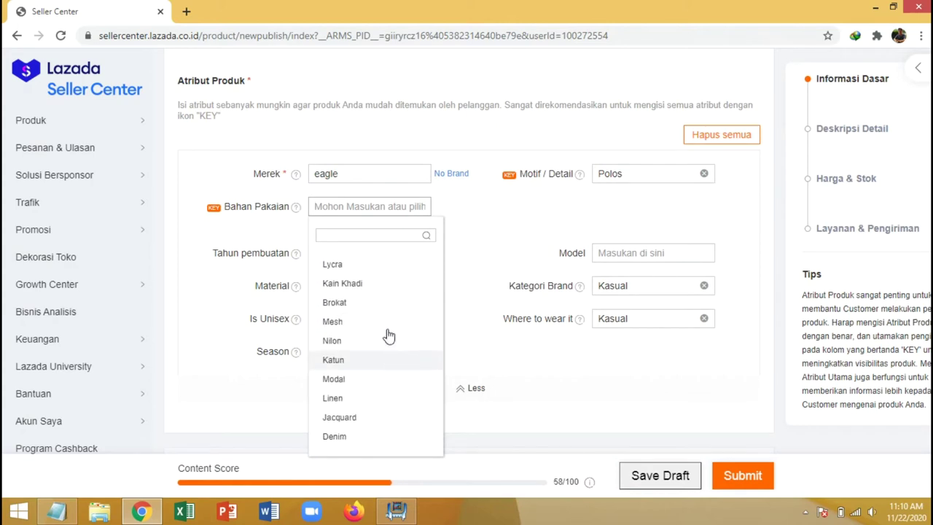
pyautogui.click(388, 323)
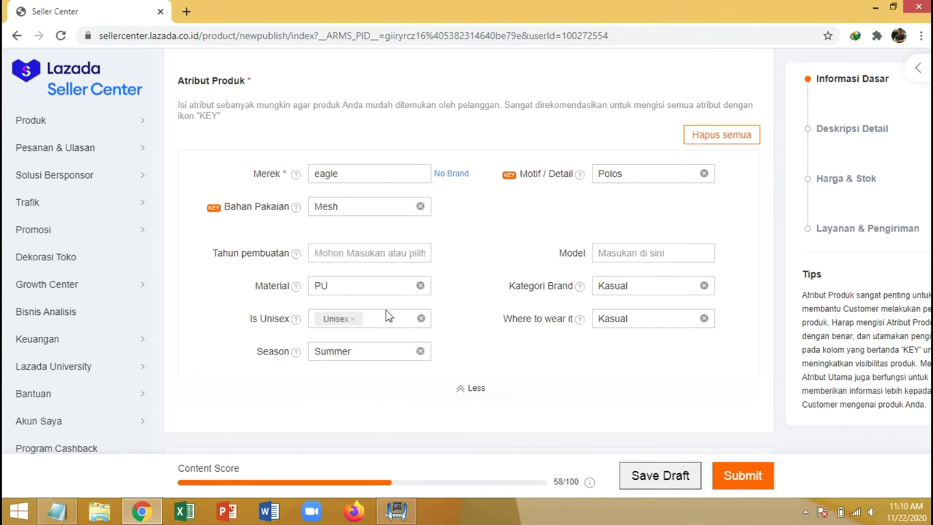
# Set Tahun pembuatan to 2020 and enter "Sandal Jepit" as the Model
pyautogui.click(381, 251)
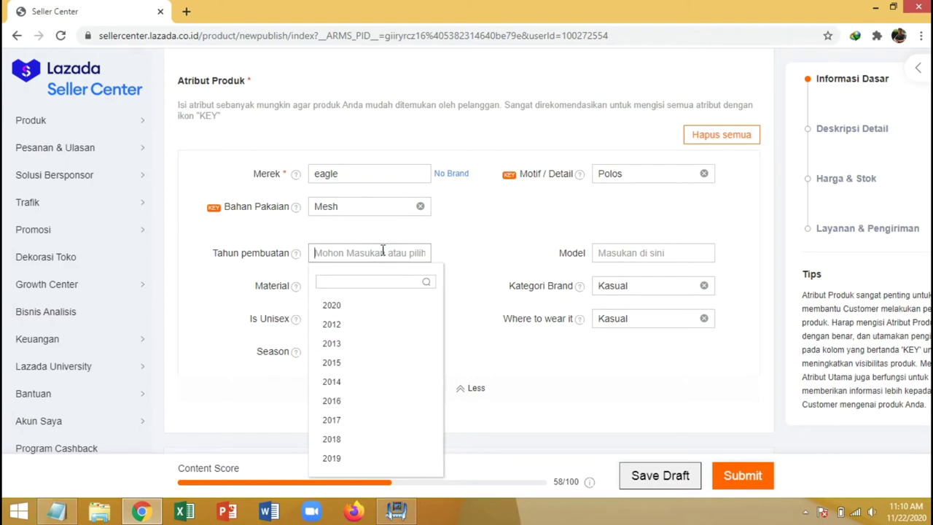
pyautogui.click(377, 312)
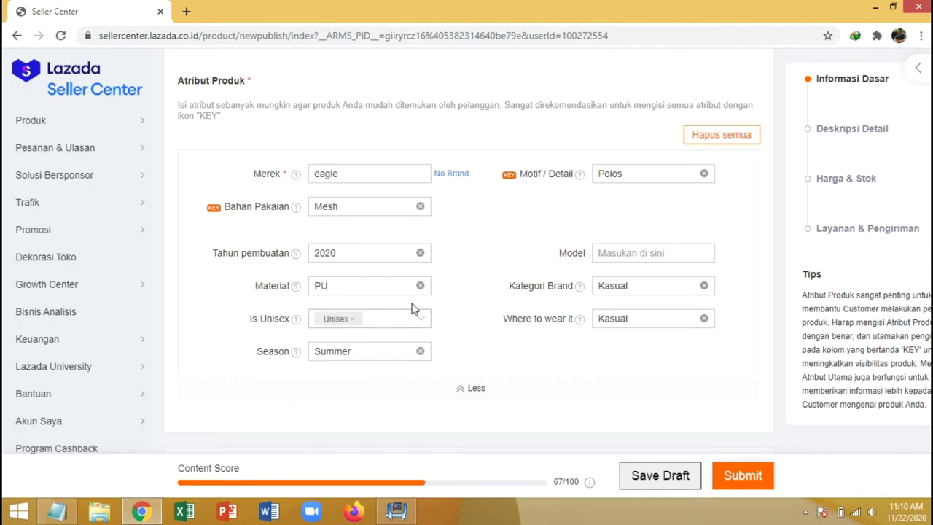
pyautogui.click(694, 260)
pyautogui.write('Sandal Jepit')
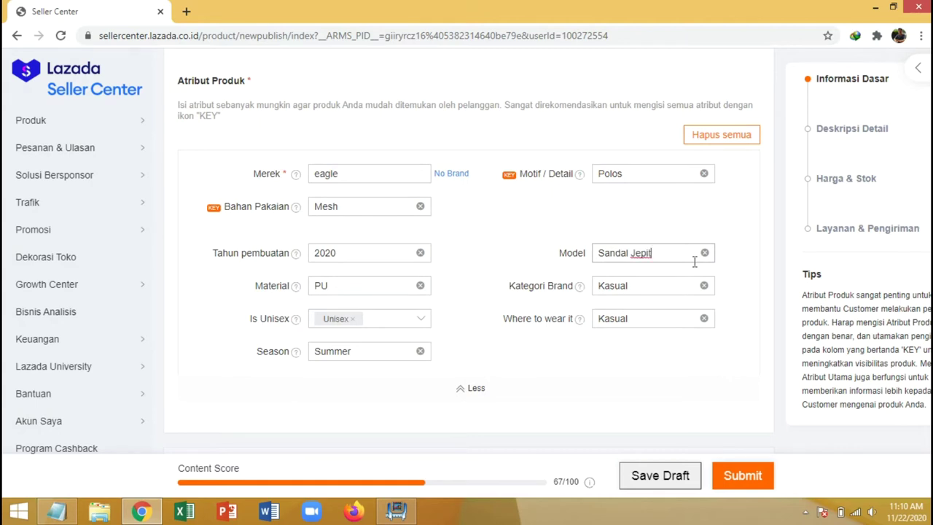
pyautogui.moveTo(581, 294)
pyautogui.click(655, 291)
# Collapse the additional attributes in the Atribut Produk section
pyautogui.scroll(3, 462, 335)
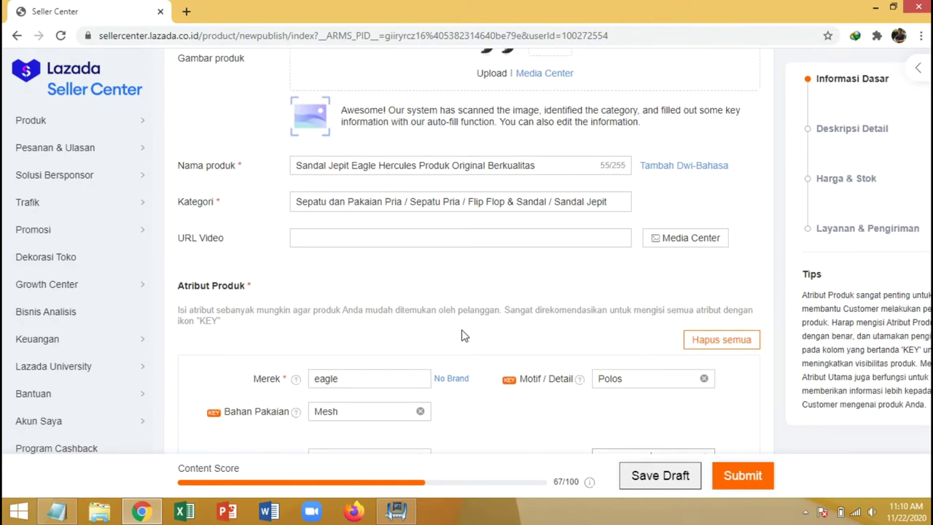
pyautogui.scroll(-5, 462, 336)
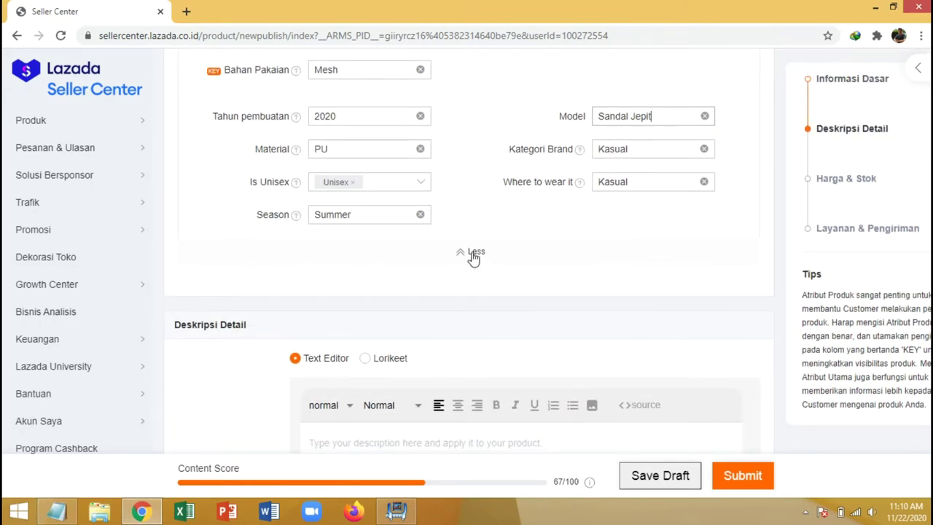
pyautogui.click(474, 254)
pyautogui.scroll(1, 291, 162)
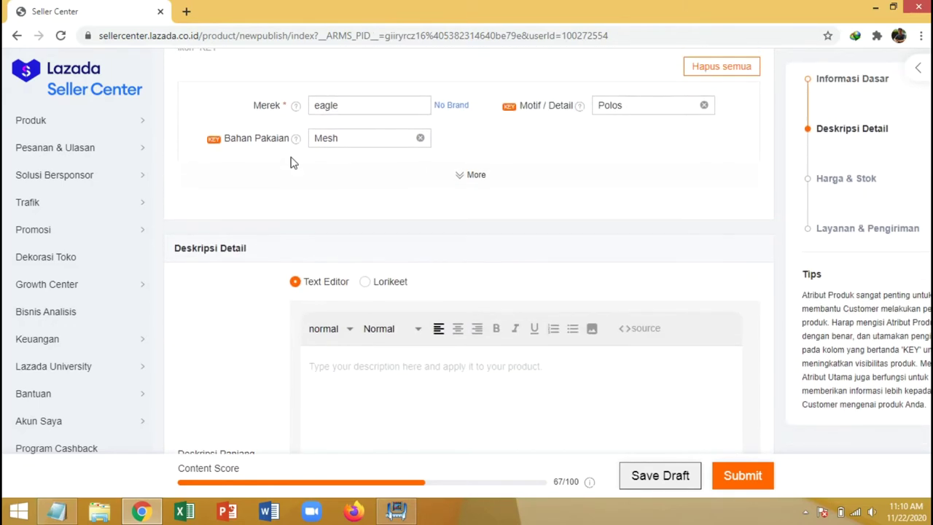
pyautogui.scroll(2, 291, 162)
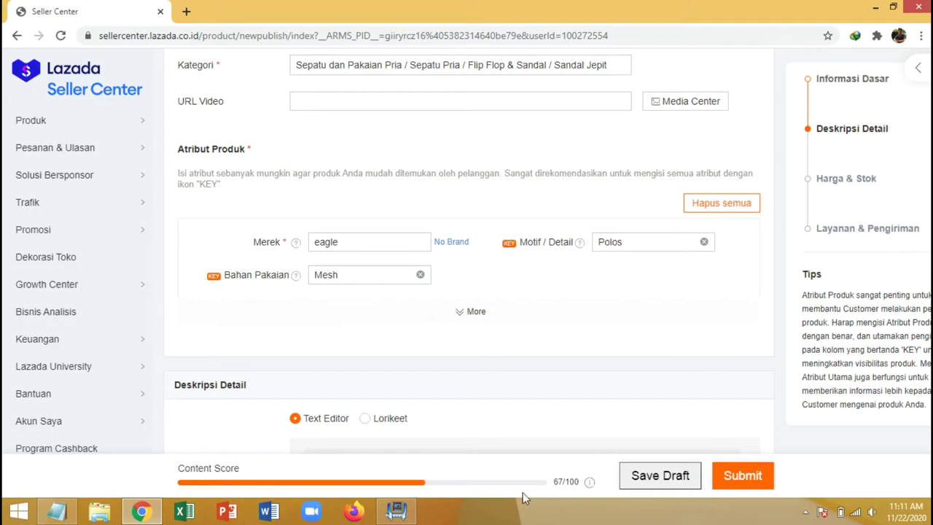
pyautogui.moveTo(588, 483)
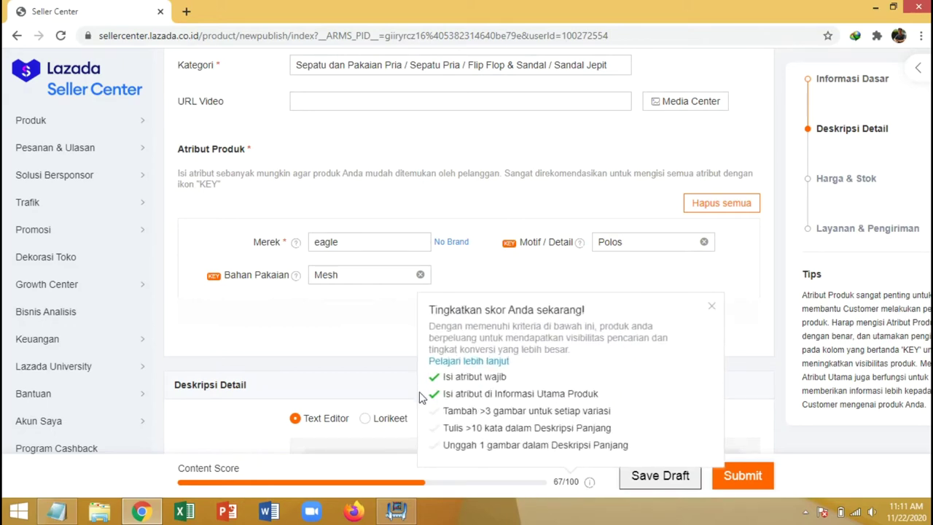
pyautogui.scroll(-2, 412, 364)
pyautogui.scroll(-1, 418, 348)
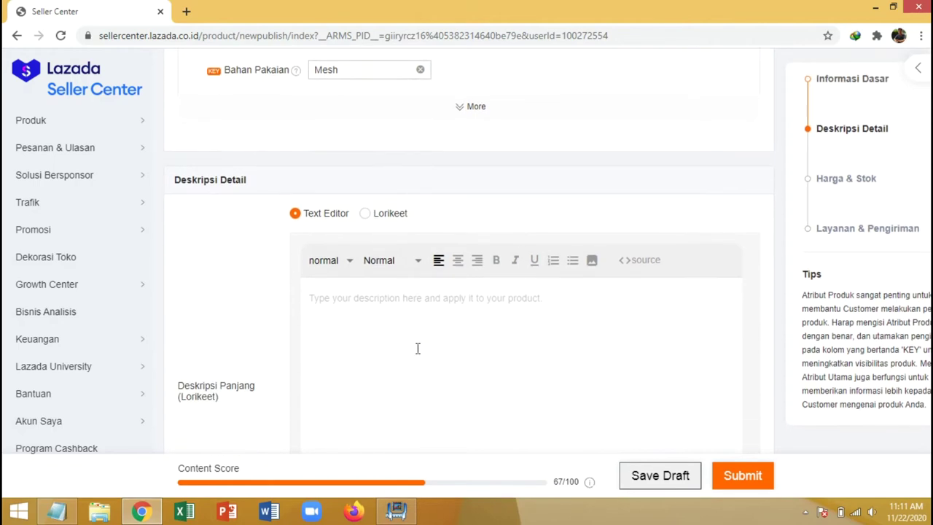
pyautogui.scroll(-3, 410, 331)
pyautogui.scroll(-2, 416, 310)
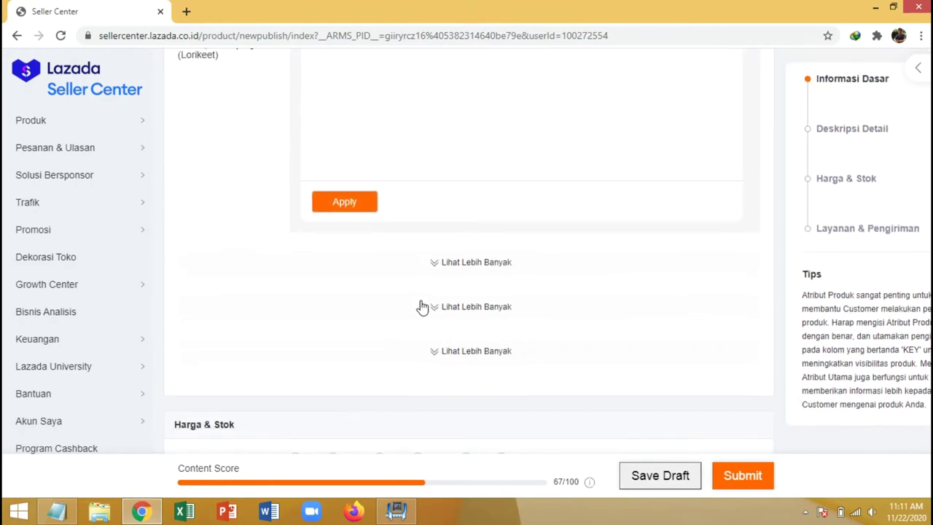
pyautogui.click(460, 266)
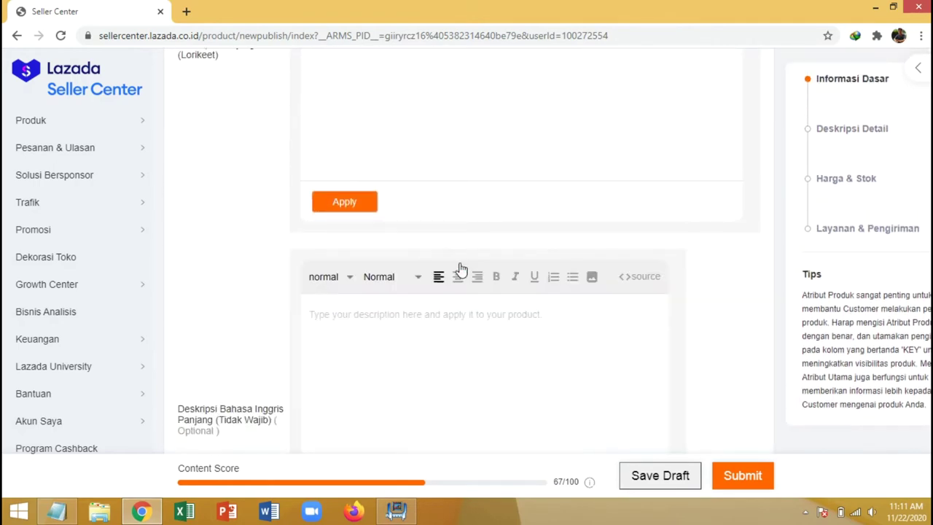
pyautogui.scroll(-3, 460, 264)
pyautogui.click(479, 413)
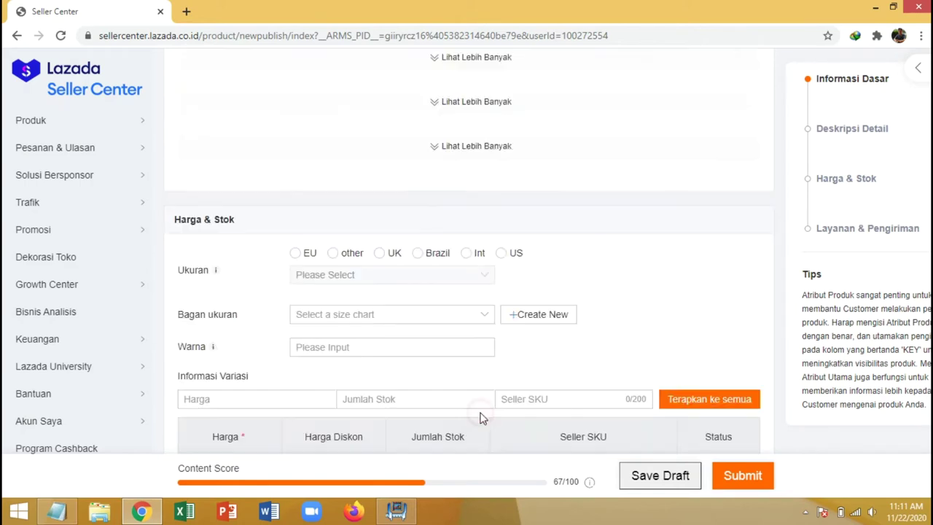
# Expand the Deskripsi Pendek section under Deskripsi Detail and place the cursor in its text editor
pyautogui.scroll(1, 481, 328)
pyautogui.click(481, 169)
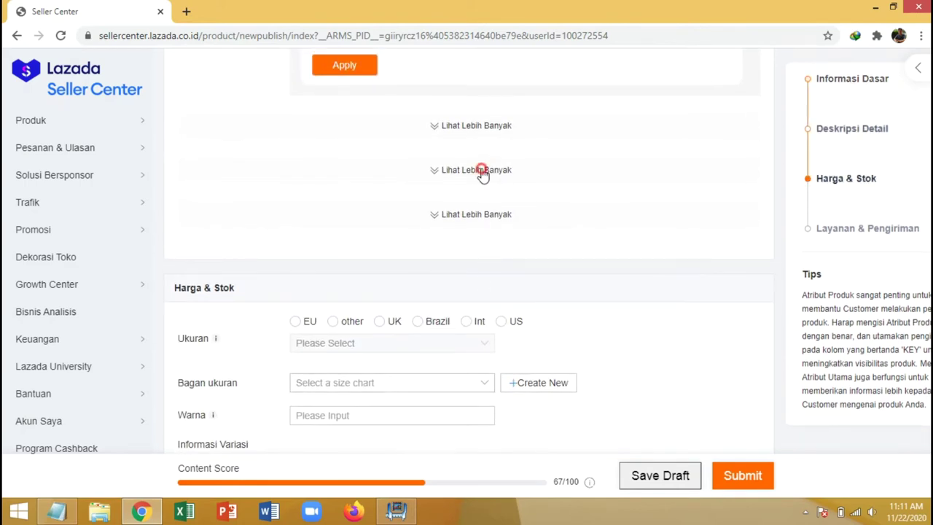
pyautogui.click(423, 223)
pyautogui.scroll(5, 422, 224)
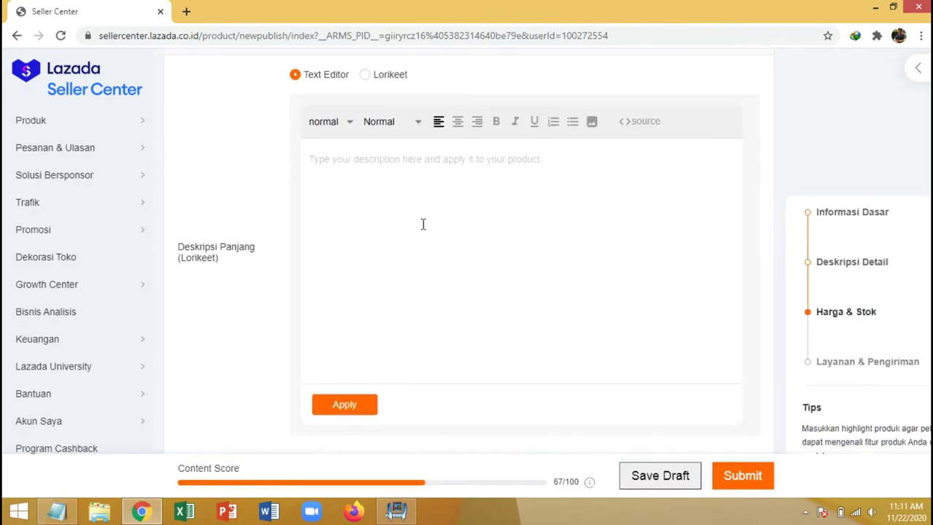
pyautogui.scroll(-3, 424, 226)
pyautogui.scroll(4, 423, 230)
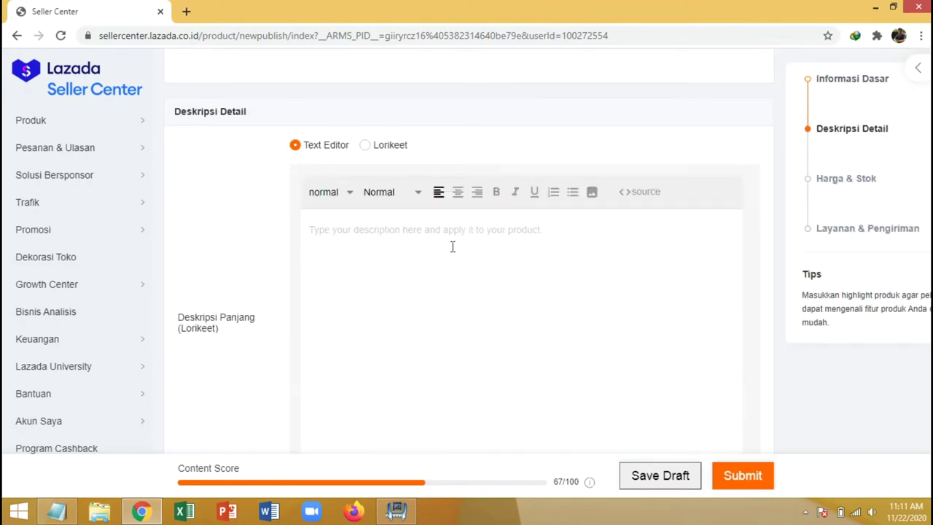
pyautogui.scroll(-4, 452, 246)
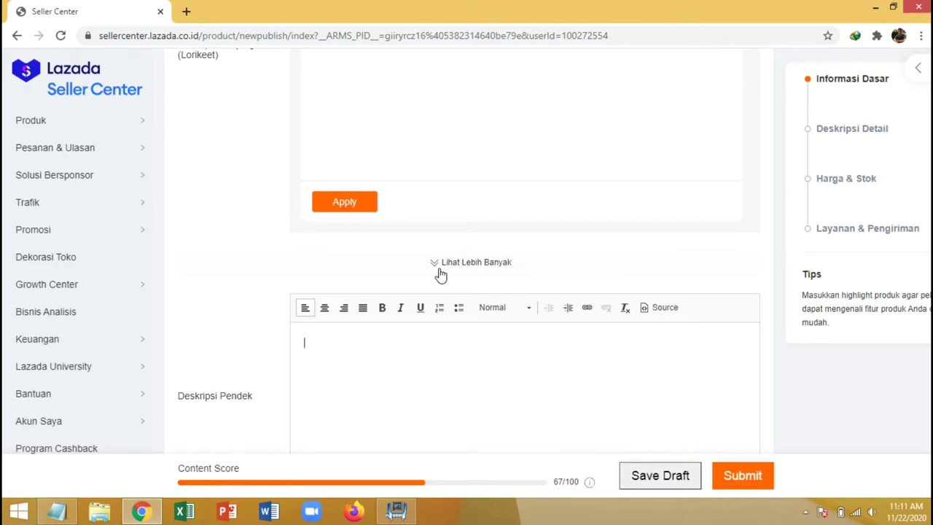
# Copy the Notepad lines from "Sandal ini sangat cocok dipakai buat jalan-jalan" to "Rubber Outsole" and paste them into Deskripsi Pendek in Seller Center
pyautogui.click(56, 510)
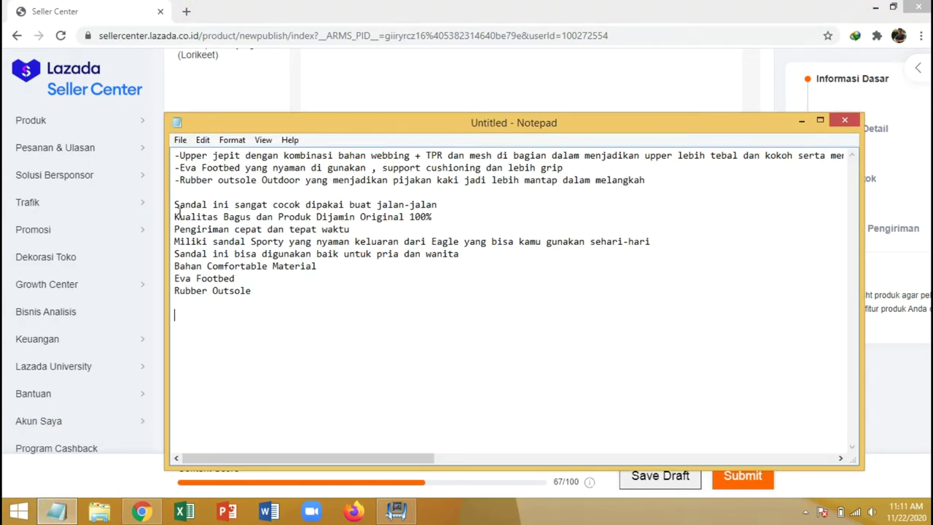
pyautogui.moveTo(174, 205); pyautogui.dragTo(269, 285)
pyautogui.hotkey('ctrl', 'c')
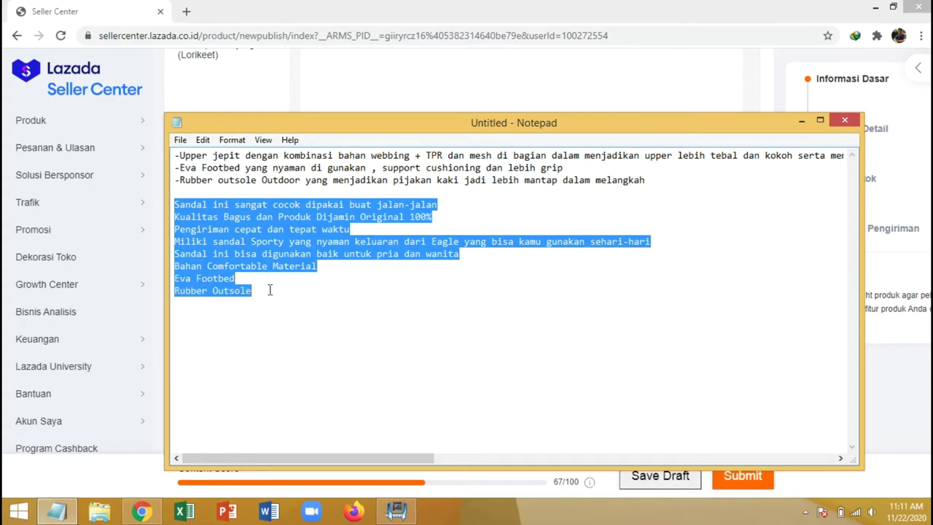
pyautogui.hotkey('alt', 'Tab')
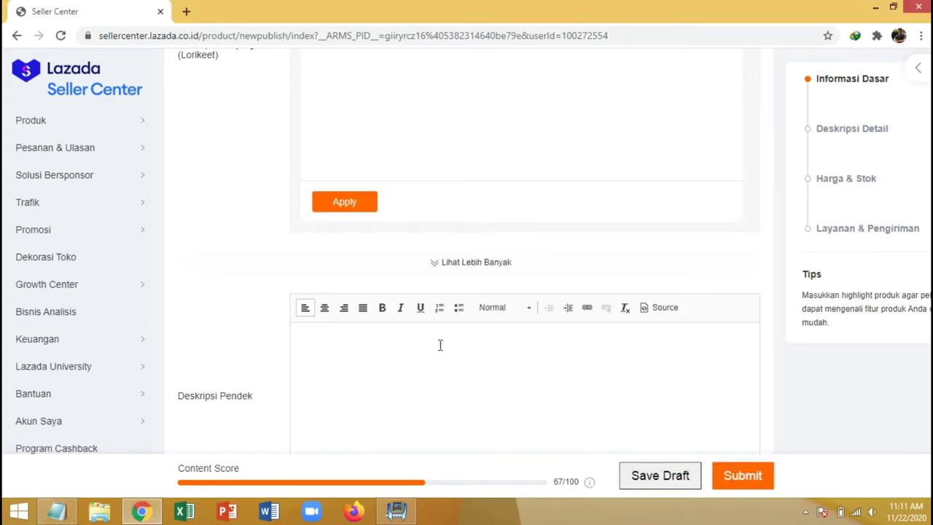
pyautogui.hotkey('ctrl', 'v')
pyautogui.scroll(2, 440, 345)
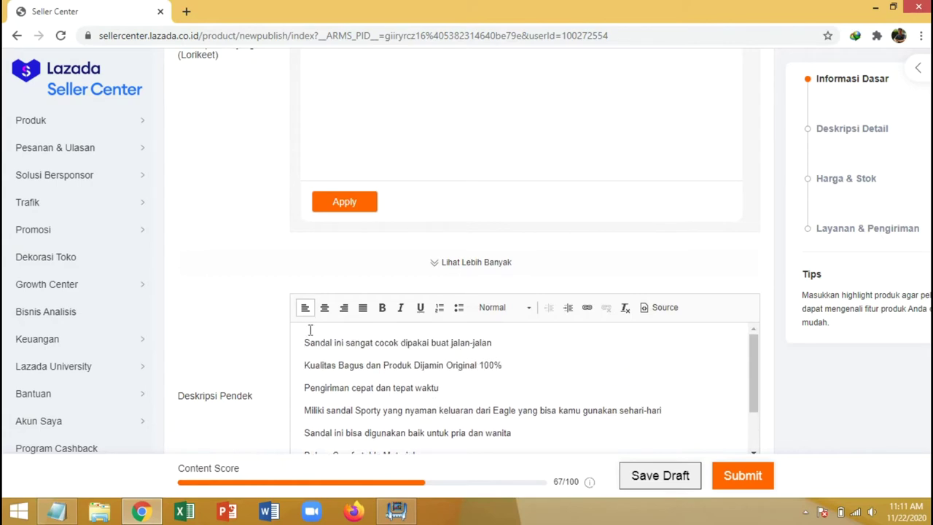
# Format the first line of Deskripsi Pendek, "Sandal ini sangat cocok dipakai buat jalan-jalan", as a bulleted list item
pyautogui.scroll(-1, 266, 299)
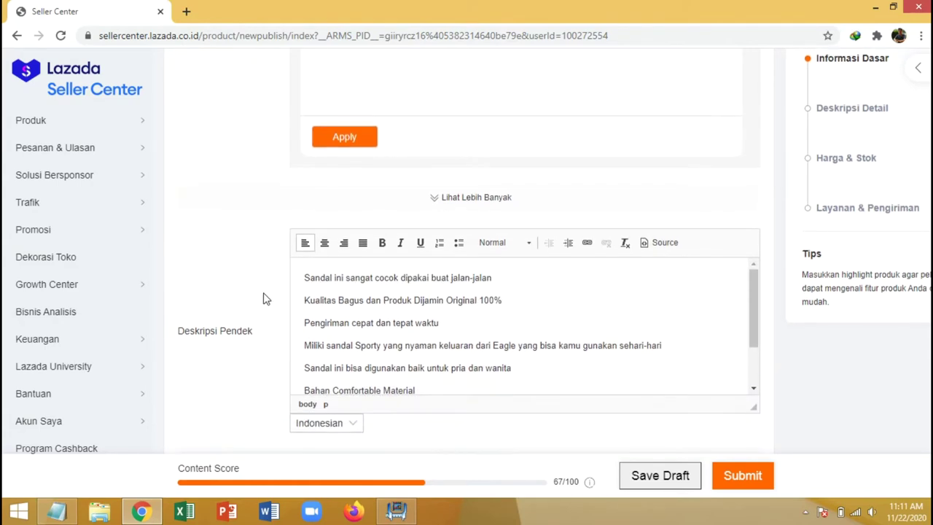
pyautogui.click(303, 276)
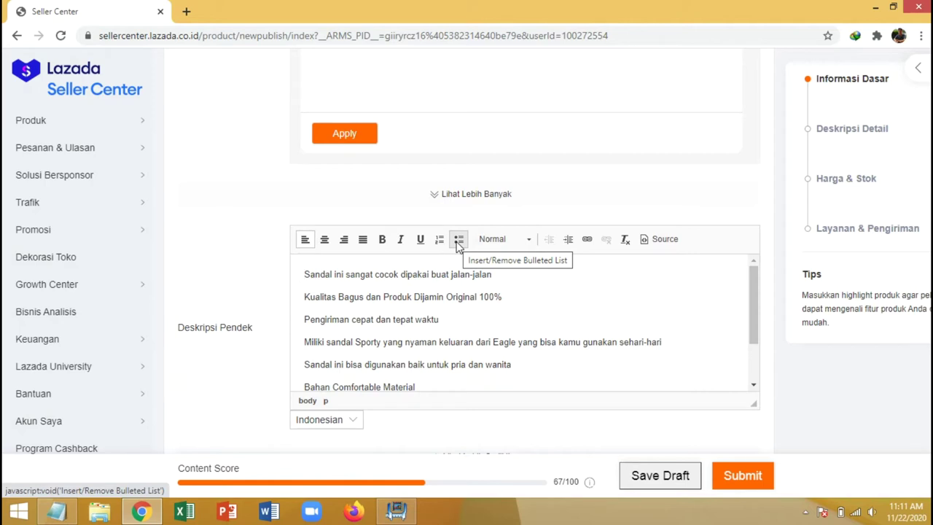
pyautogui.click(458, 242)
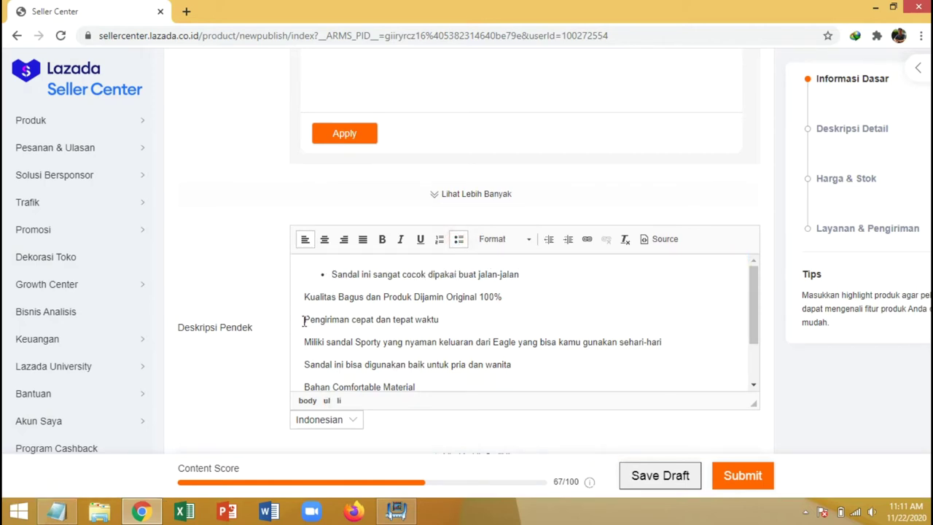
# Format the second to fourth lines of Deskripsi Pendek, "Kualitas Bagus" through "Miliki sandal Sporty", as bulleted list items
pyautogui.click(304, 297)
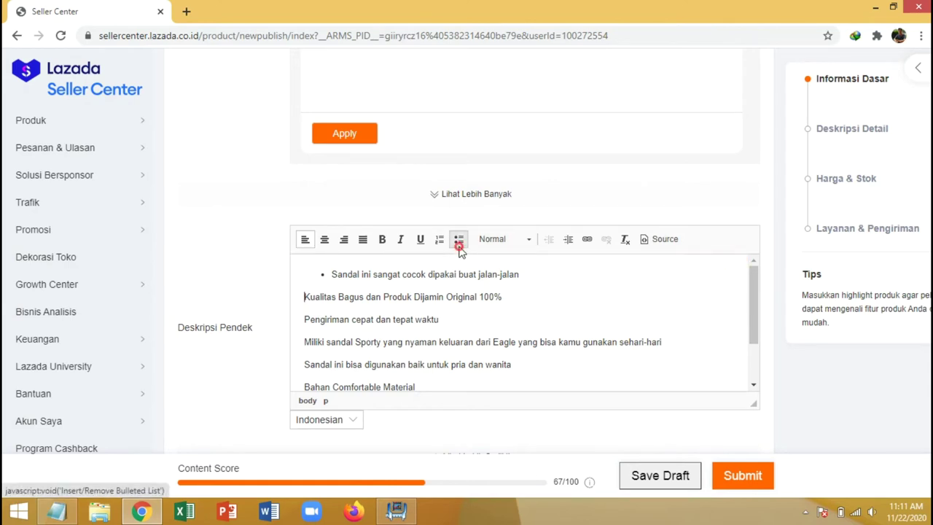
pyautogui.click(459, 246)
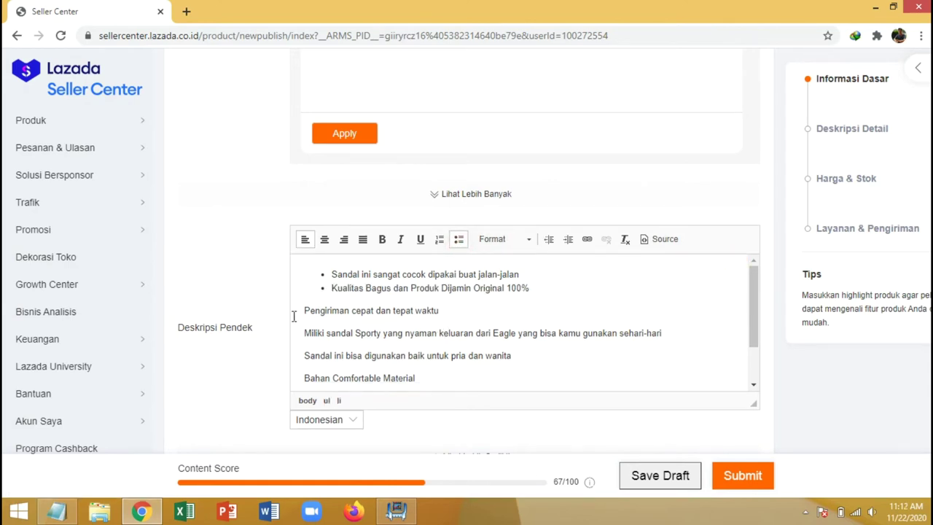
pyautogui.click(300, 311)
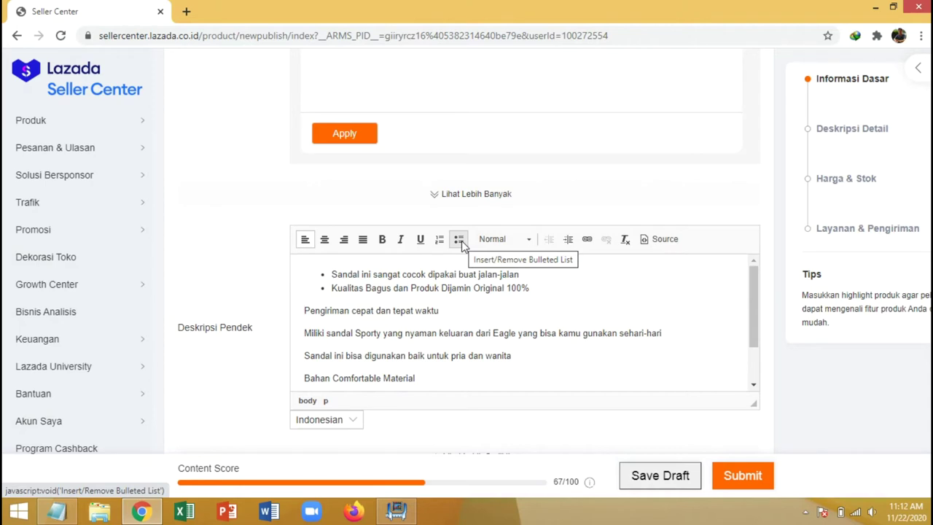
pyautogui.click(459, 240)
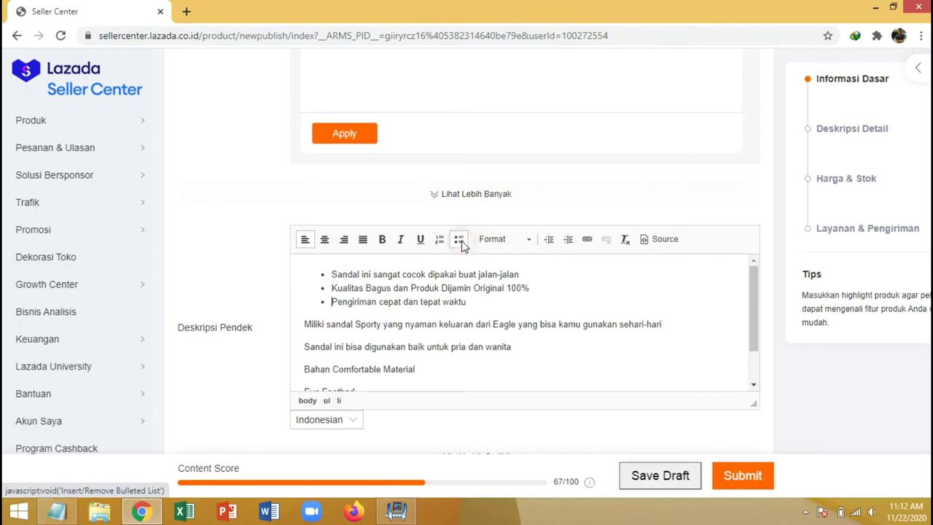
pyautogui.click(305, 326)
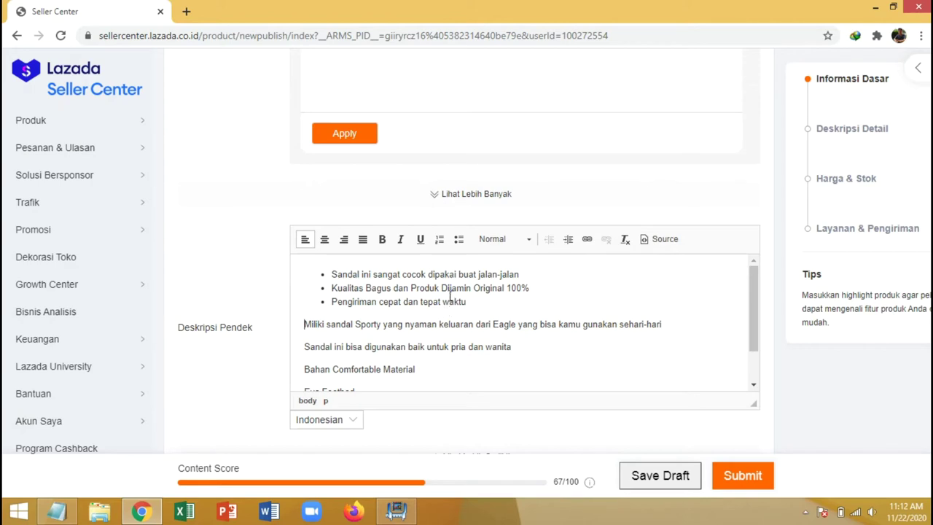
pyautogui.click(459, 239)
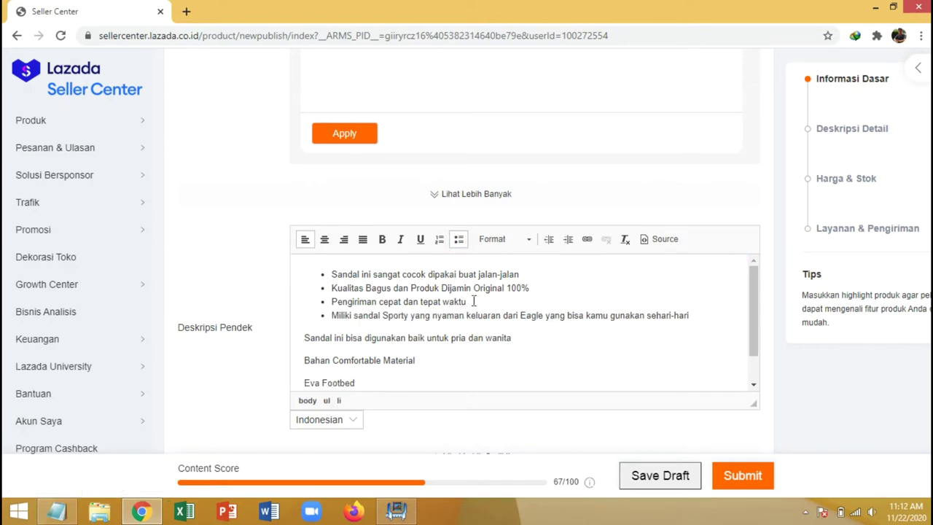
# Format the remaining lines of Deskripsi Pendek, from "Sandal ini bisa digunakan baik untuk pria dan wanita" to "Rubber Outsole", as bulleted list items
pyautogui.click(304, 333)
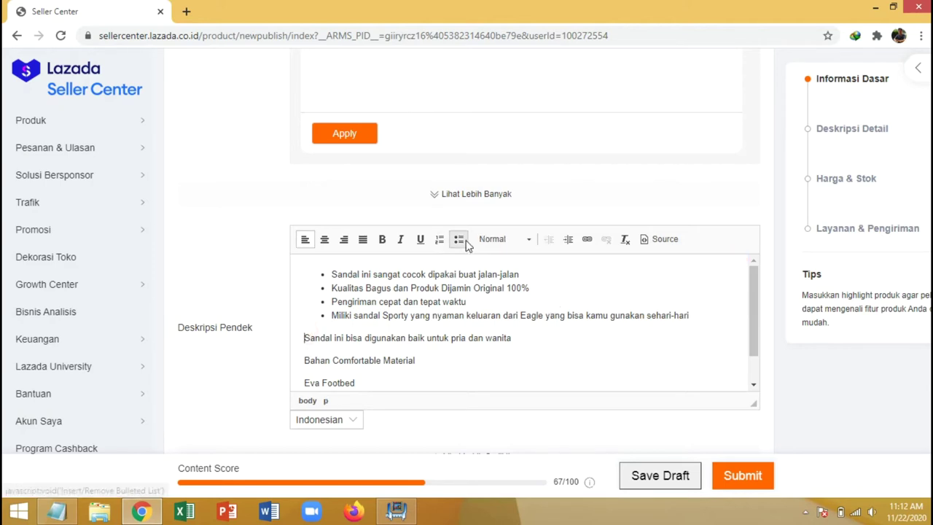
pyautogui.click(458, 239)
pyautogui.click(301, 352)
pyautogui.click(458, 239)
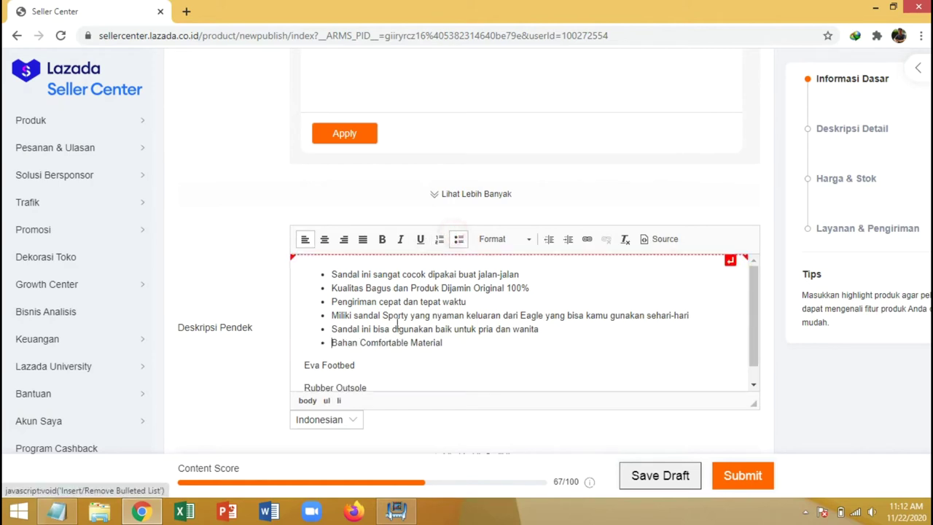
pyautogui.click(304, 366)
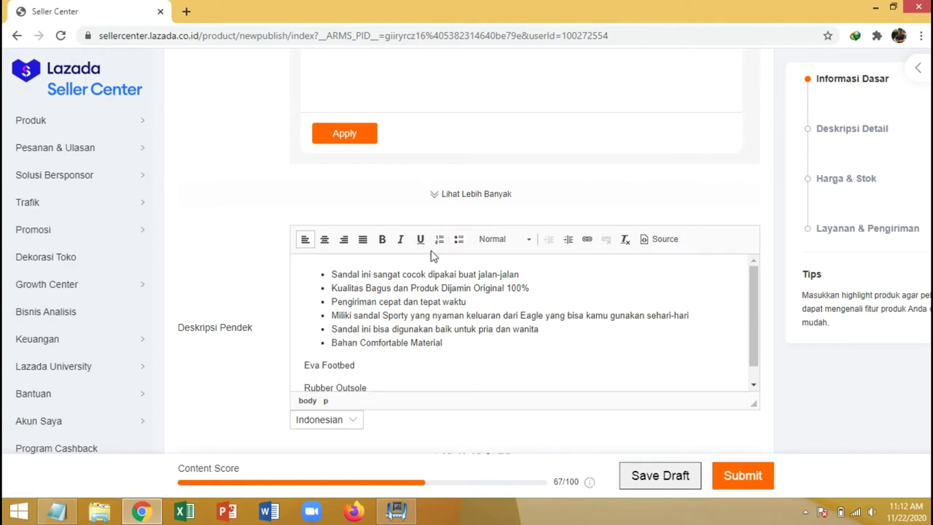
pyautogui.click(459, 239)
pyautogui.click(306, 378)
pyautogui.click(458, 238)
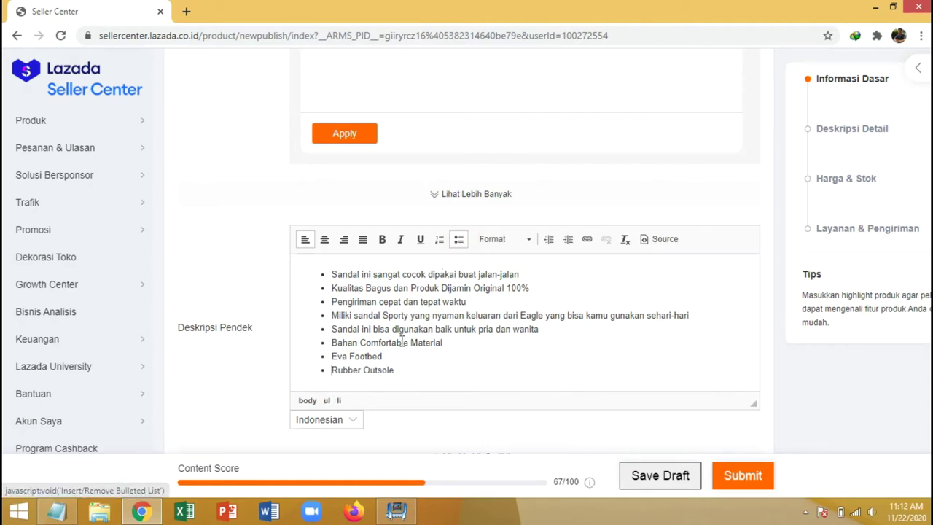
# Copy "Upper jepit dengan kombinasi bahan webbing" from Notepad and add it as a new bullet after "Rubber Outsole" in Deskripsi Pendek
pyautogui.scroll(-1, 402, 341)
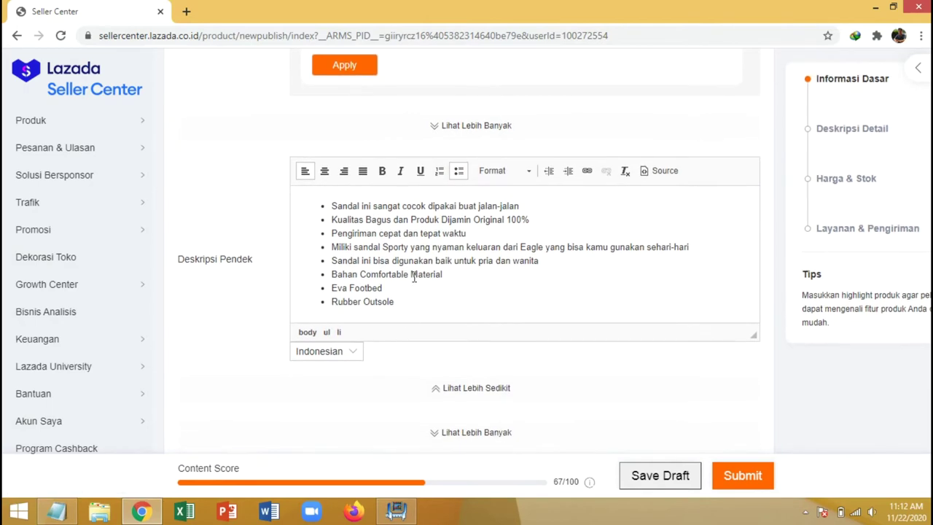
pyautogui.click(45, 519)
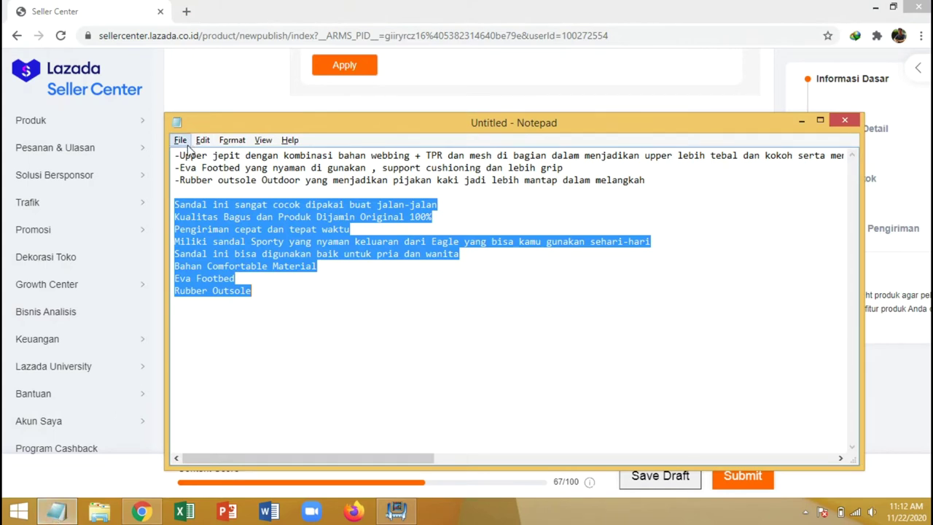
pyautogui.moveTo(180, 155); pyautogui.dragTo(417, 156)
pyautogui.hotkey('ctrl', 'c')
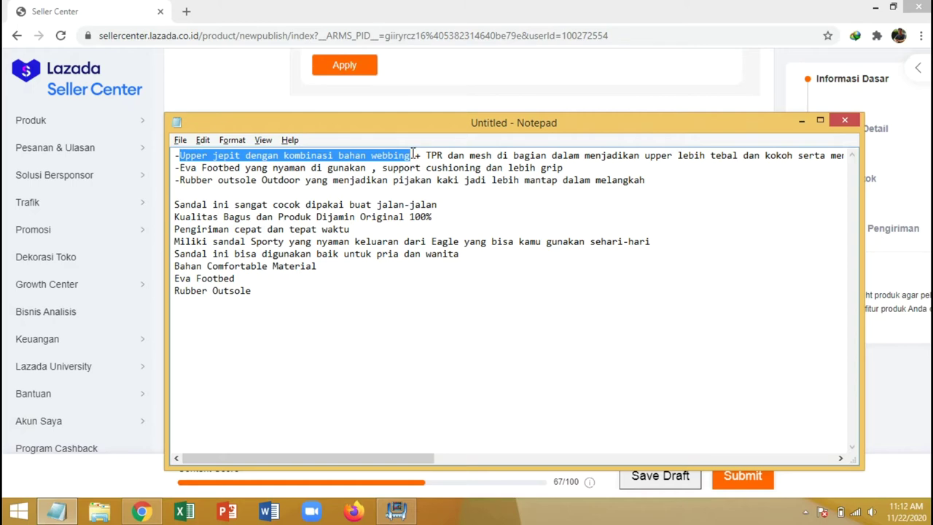
pyautogui.hotkey('alt', 'Tab')
pyautogui.click(473, 304)
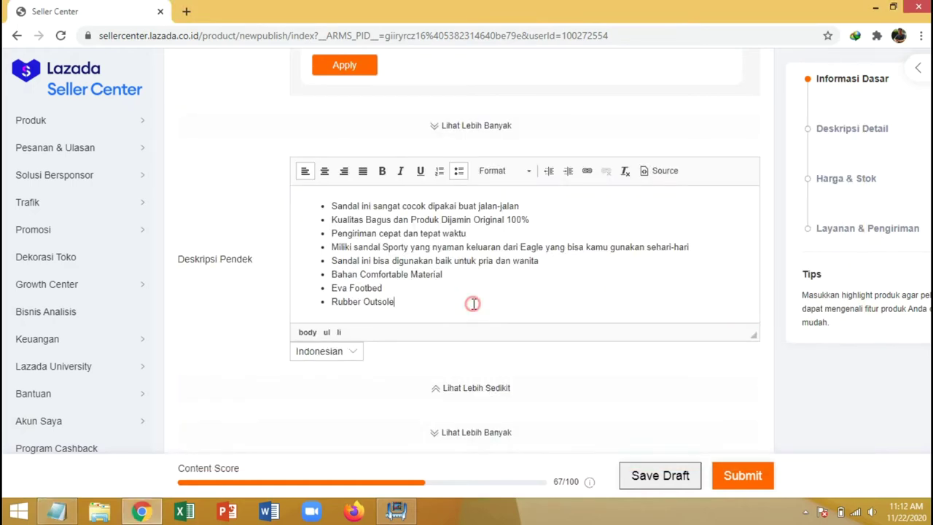
pyautogui.press('Return')
pyautogui.hotkey('ctrl', 'v')
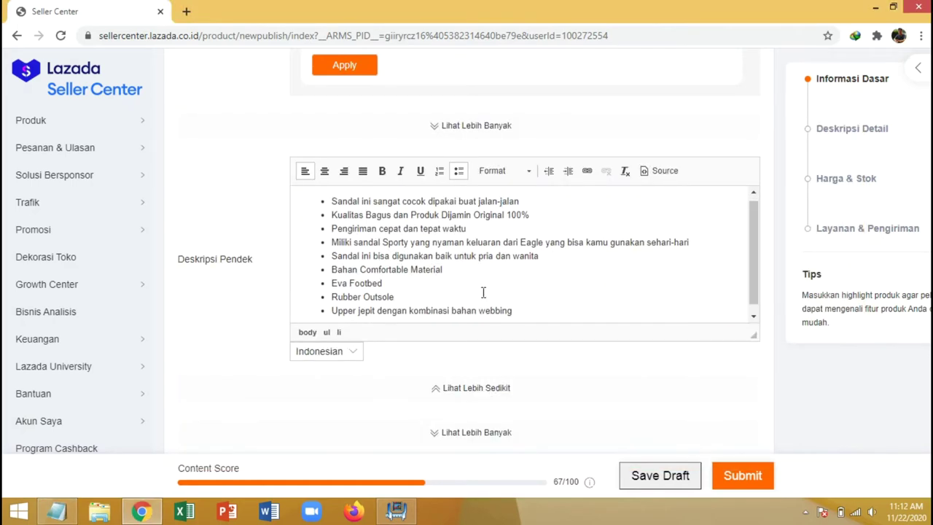
# Replace the "Rubber Outsole" bullet with Notepad's "Rubber outsole Outdoor yang menjadikan pijakan kaki jadi lebih mantap dalam melangkah"
pyautogui.hotkey('alt', 'Tab')
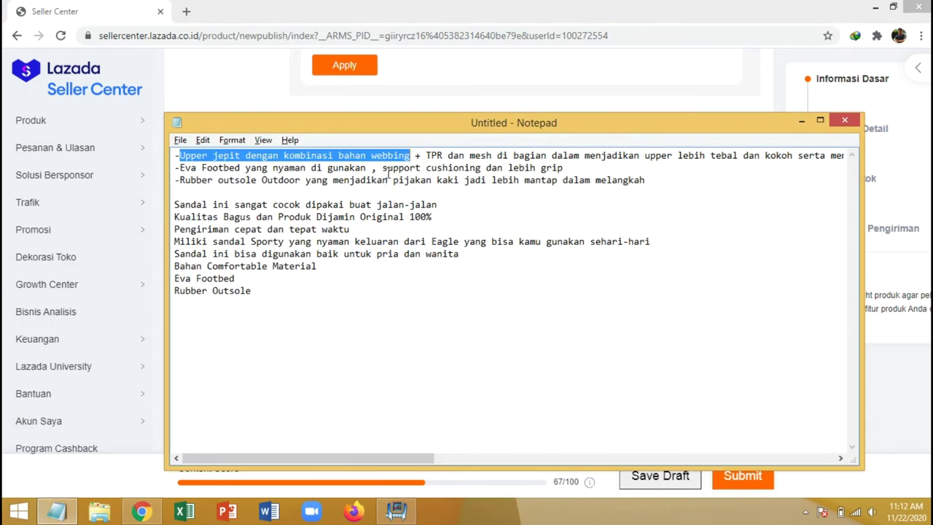
pyautogui.moveTo(178, 180); pyautogui.dragTo(654, 180)
pyautogui.hotkey('ctrl', 'c')
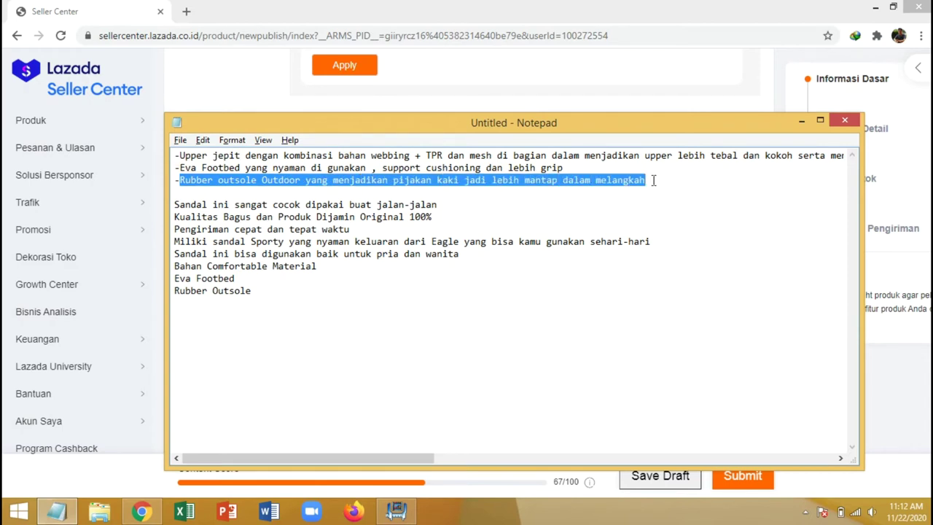
pyautogui.hotkey('alt', 'Tab')
pyautogui.moveTo(411, 284); pyautogui.dragTo(343, 288)
pyautogui.hotkey('ctrl', 'v')
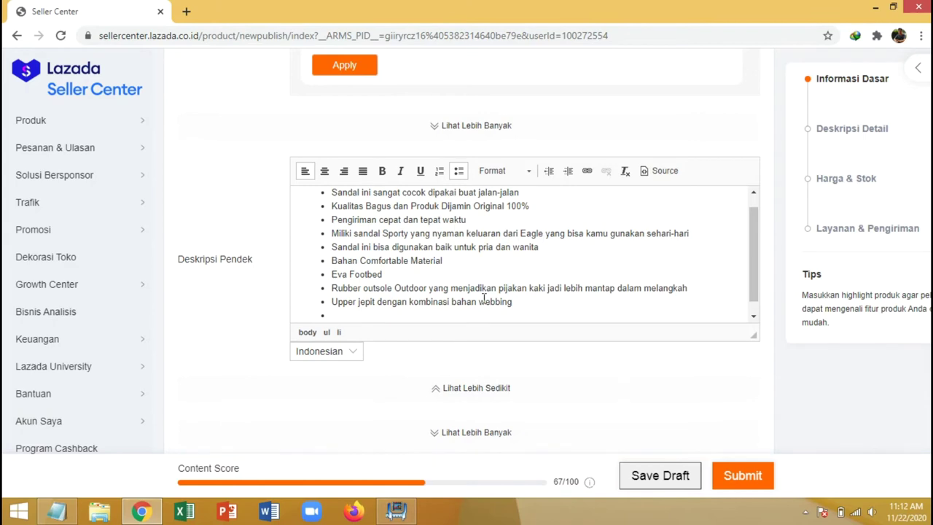
# Replace the "Eva Footbed" bullet with Notepad's "Eva Footbed yang nyaman di gunakan , support cushioning dan lebih grip" and remove the empty last bullet
pyautogui.hotkey('alt', 'Tab')
pyautogui.moveTo(180, 168); pyautogui.dragTo(568, 165)
pyautogui.hotkey('ctrl', 'c')
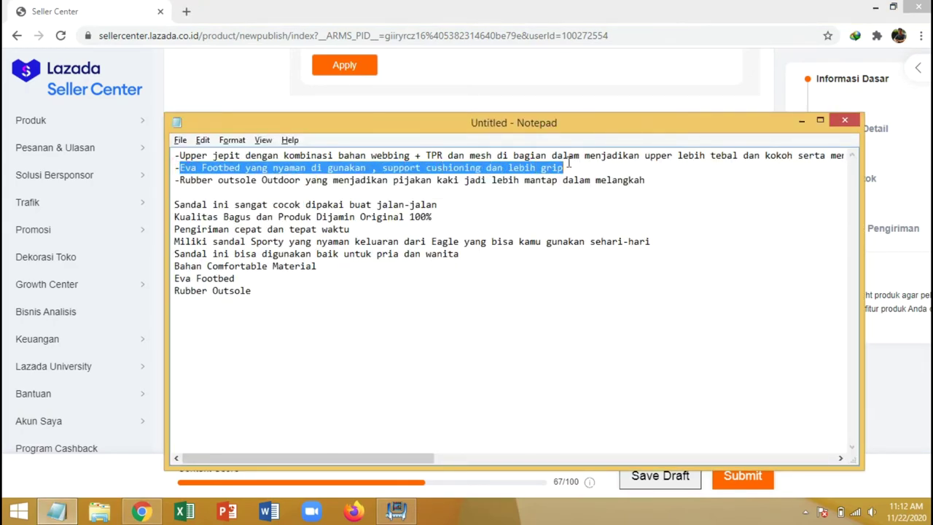
pyautogui.hotkey('alt', 'Tab')
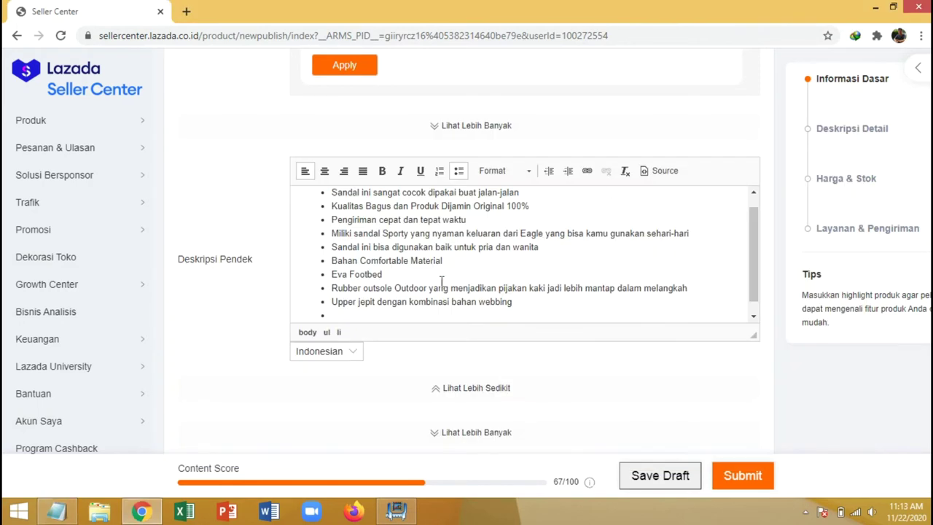
pyautogui.moveTo(382, 274); pyautogui.dragTo(352, 275)
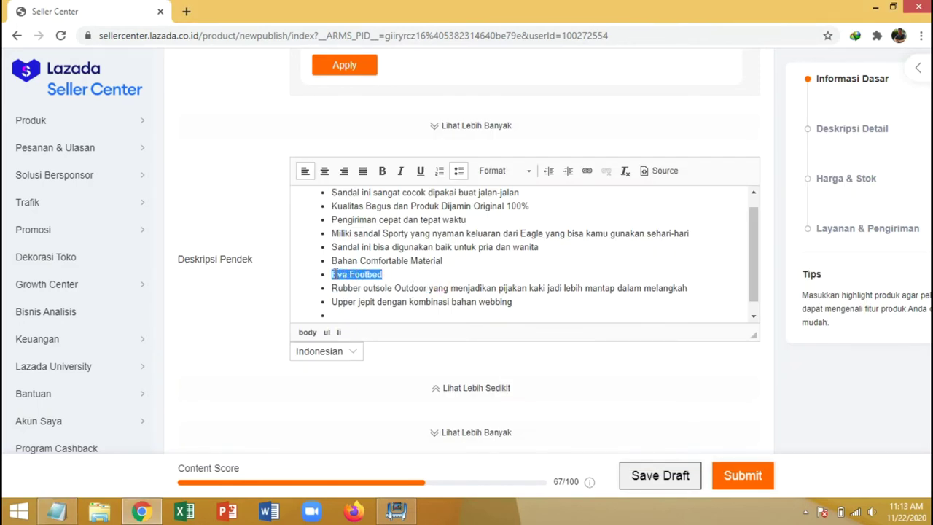
pyautogui.hotkey('ctrl', 'v')
pyautogui.click(356, 318)
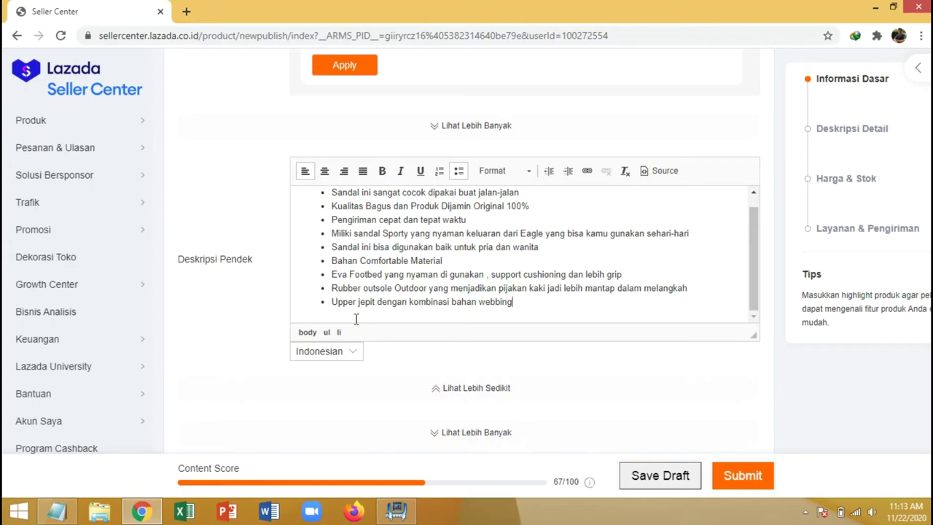
# Switch the Deskripsi Panjang editor under Deskripsi Detail from Text Editor to Lorikeet
pyautogui.scroll(1, 355, 319)
pyautogui.scroll(5, 237, 271)
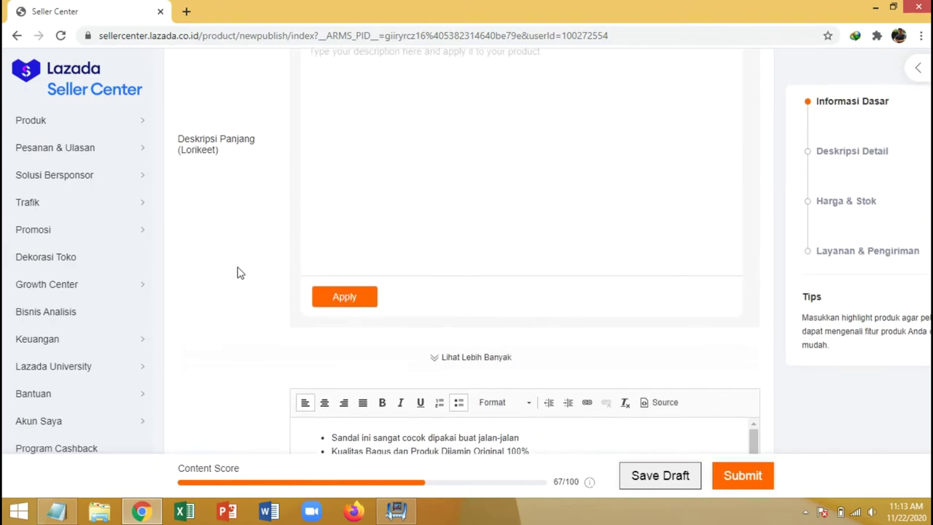
pyautogui.scroll(1, 237, 271)
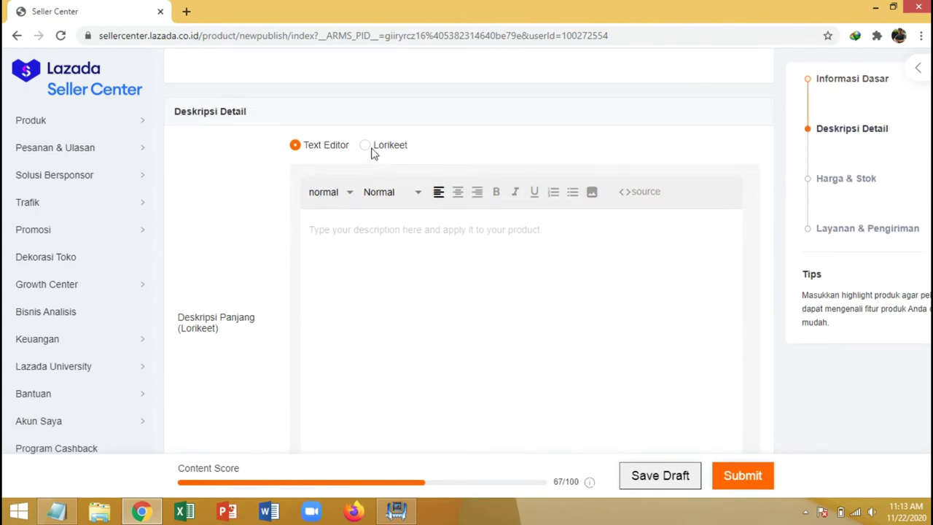
pyautogui.click(375, 269)
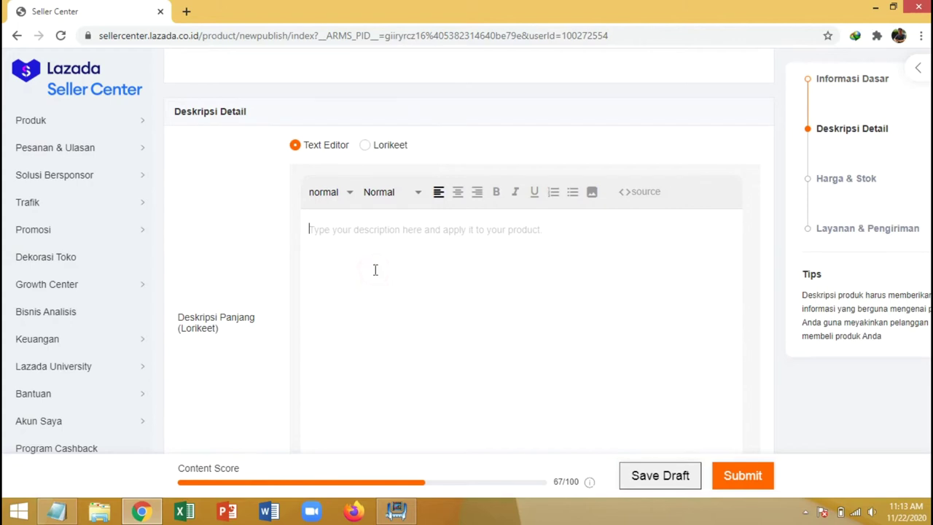
pyautogui.scroll(-5, 598, 270)
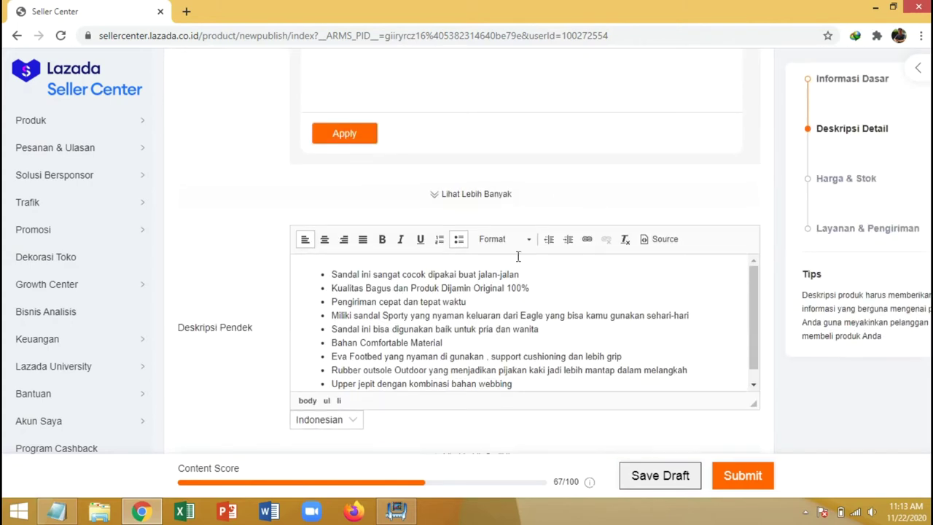
pyautogui.scroll(5, 398, 403)
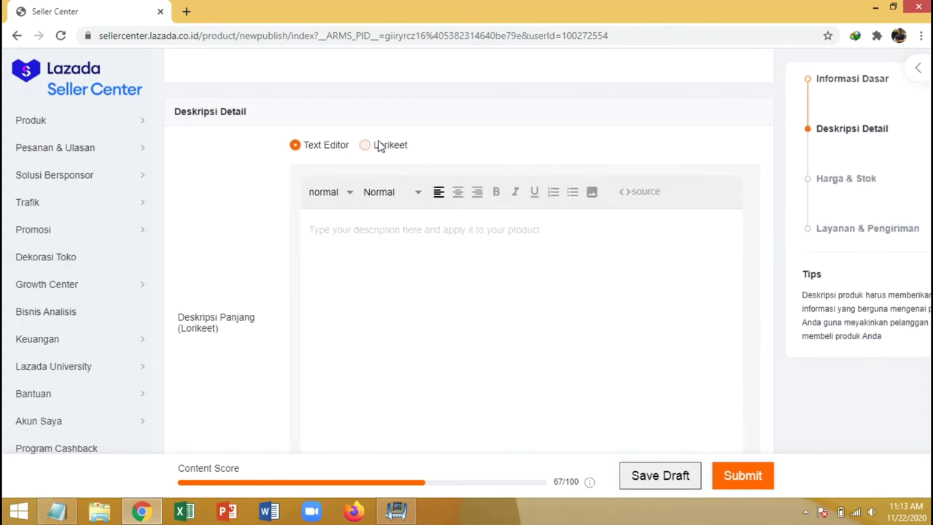
pyautogui.click(370, 145)
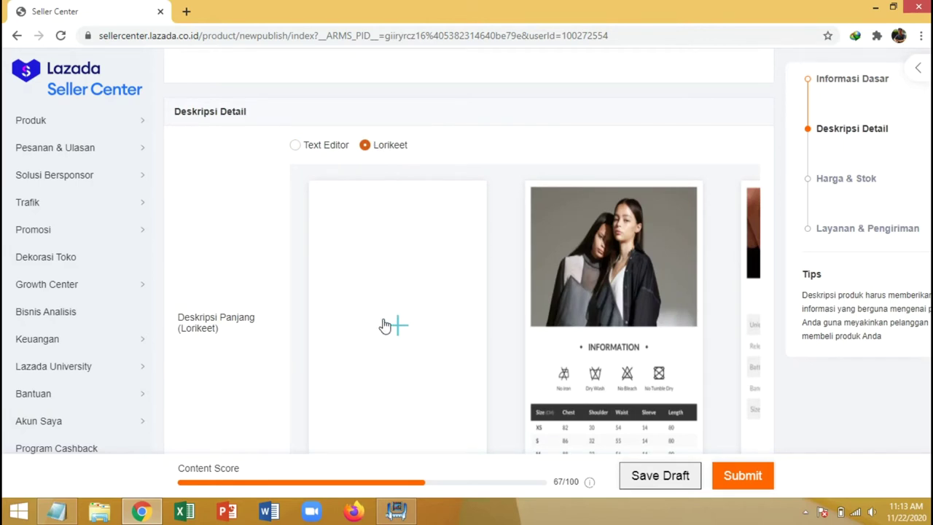
# Open a blank Lorikeet design for Deskripsi Panjang and add an image (Gambar) module to it
pyautogui.scroll(-5, 384, 324)
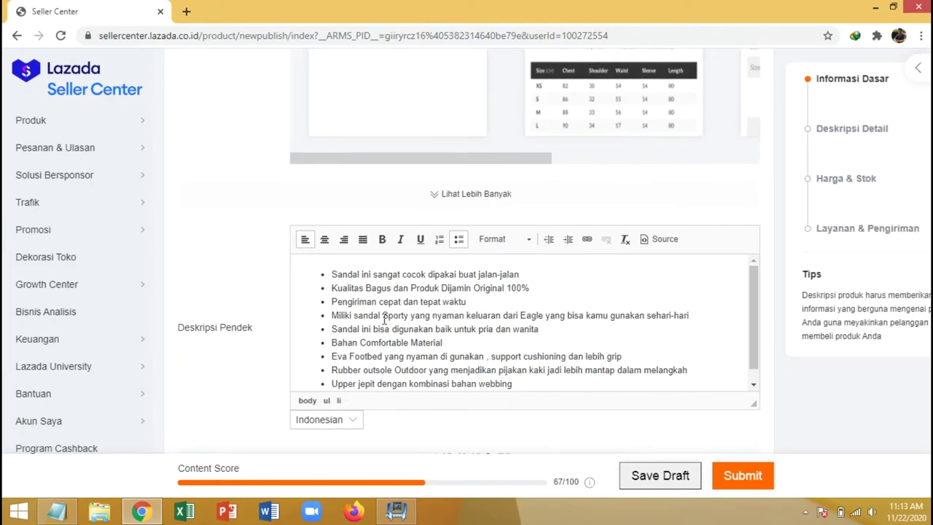
pyautogui.scroll(3, 395, 275)
pyautogui.scroll(1, 395, 275)
pyautogui.click(400, 253)
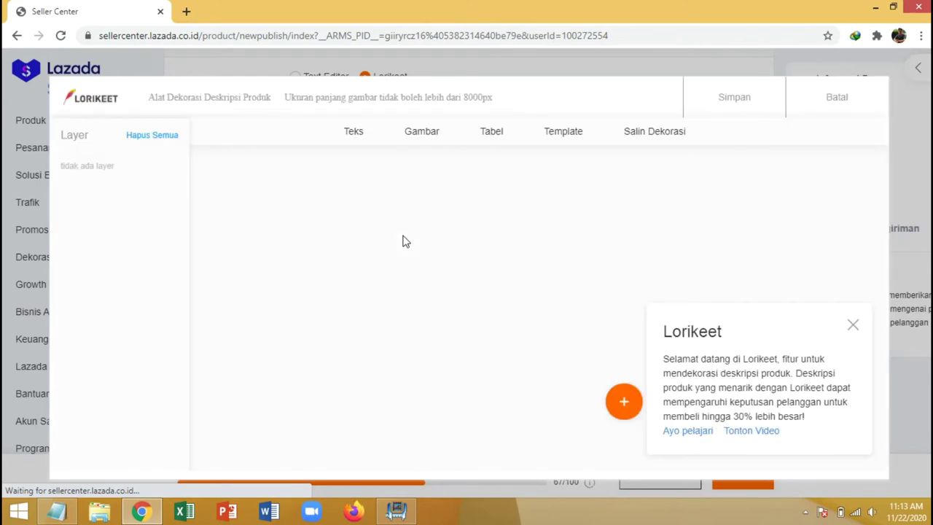
pyautogui.click(621, 408)
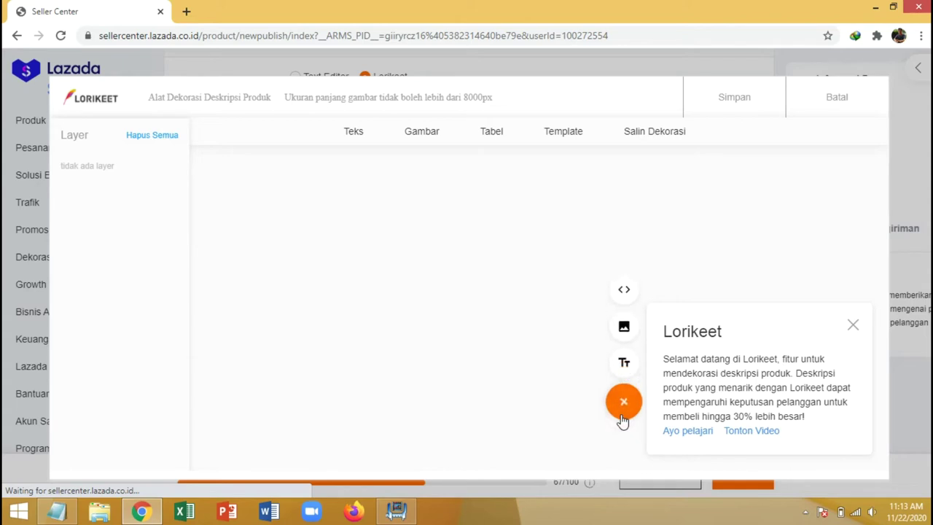
pyautogui.click(623, 330)
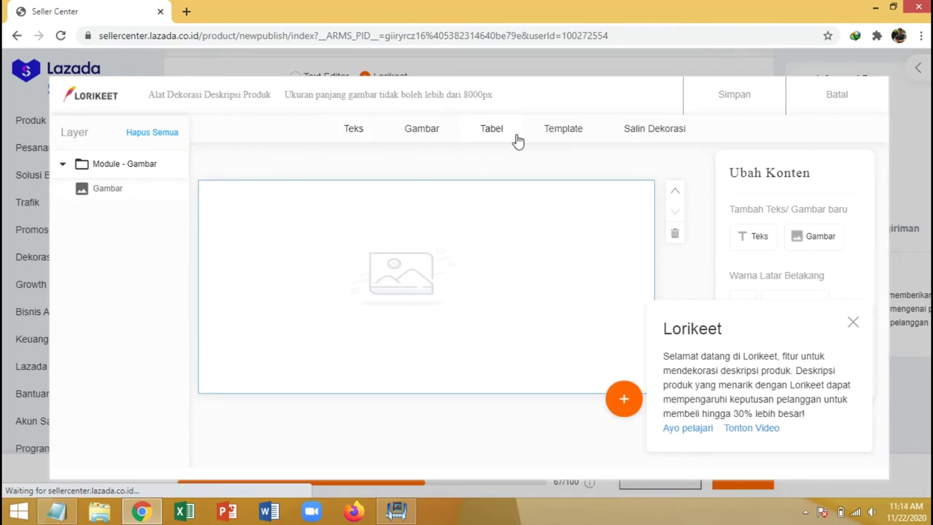
# Dismiss the Lorikeet welcome message and display the gallery of description templates
pyautogui.click(568, 138)
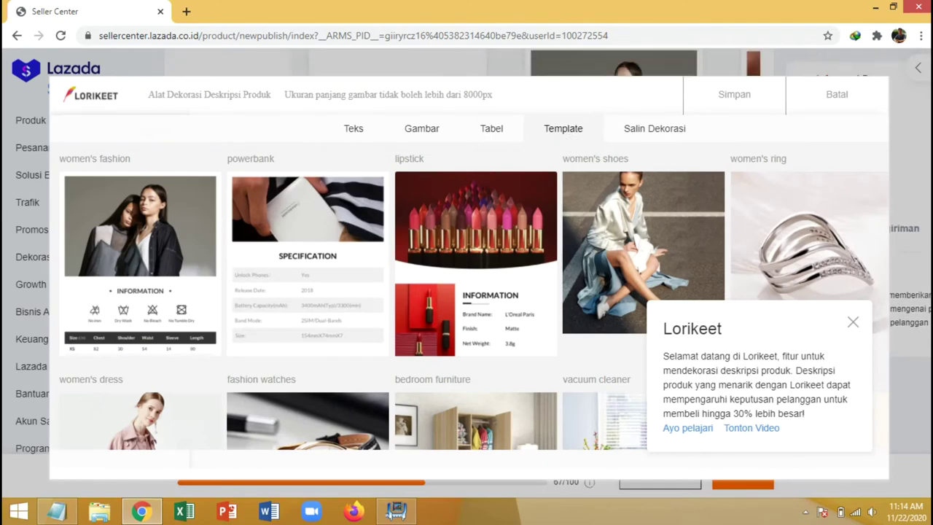
pyautogui.click(853, 322)
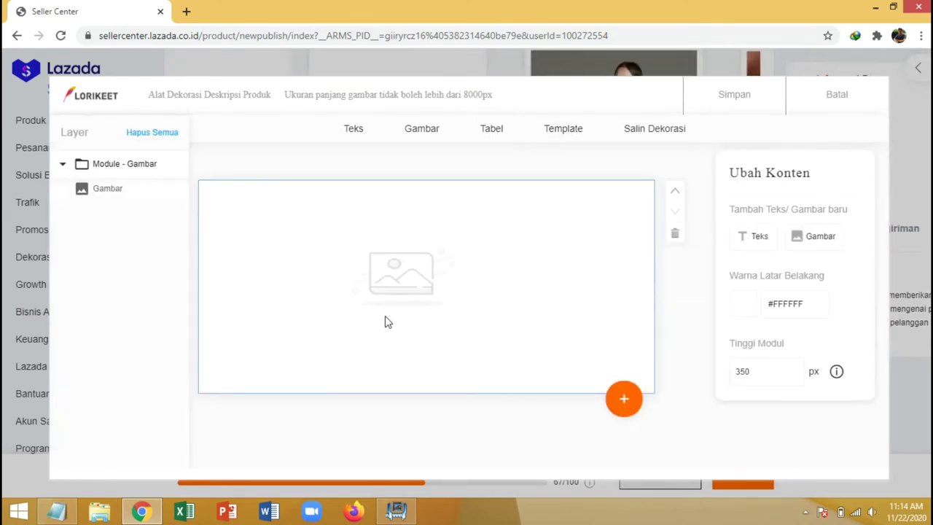
pyautogui.click(562, 129)
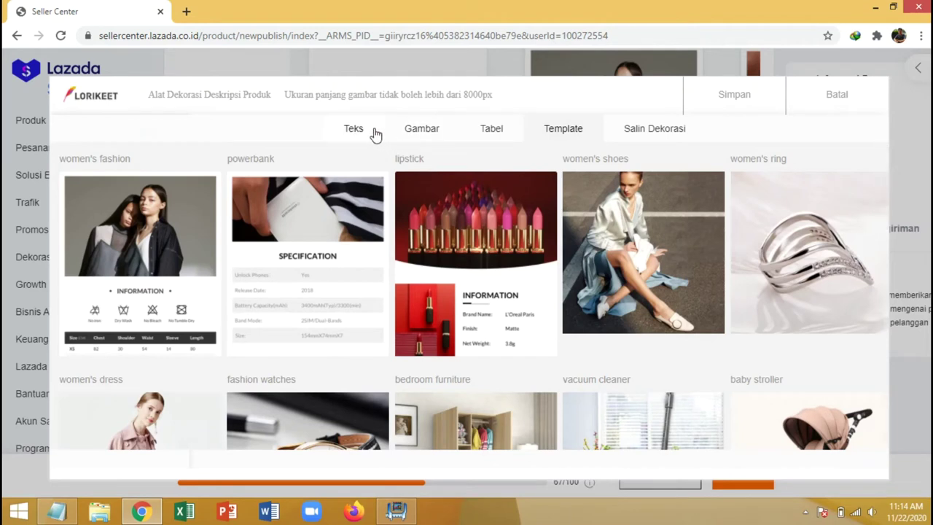
# Browse the Salin Dekorasi and Teks galleries, and add a second blank Image module from Gambar to the design
pyautogui.click(679, 131)
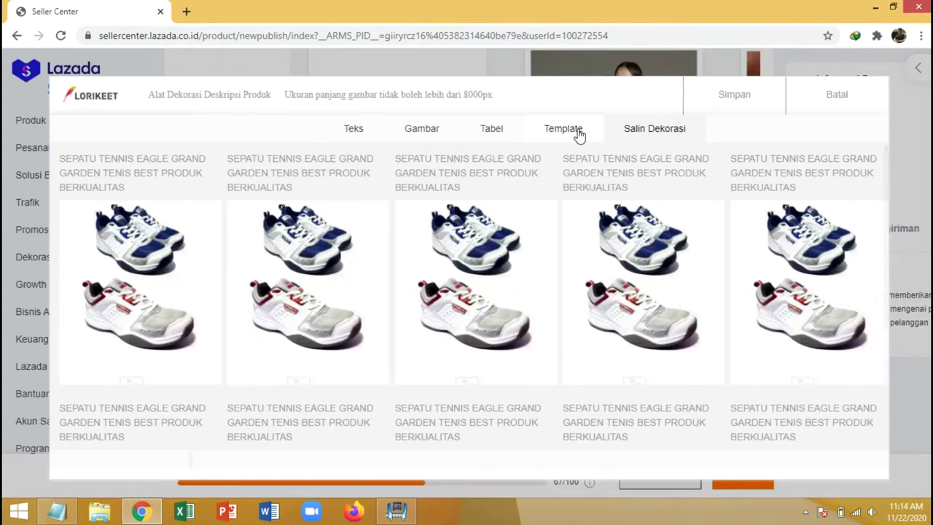
pyautogui.click(356, 134)
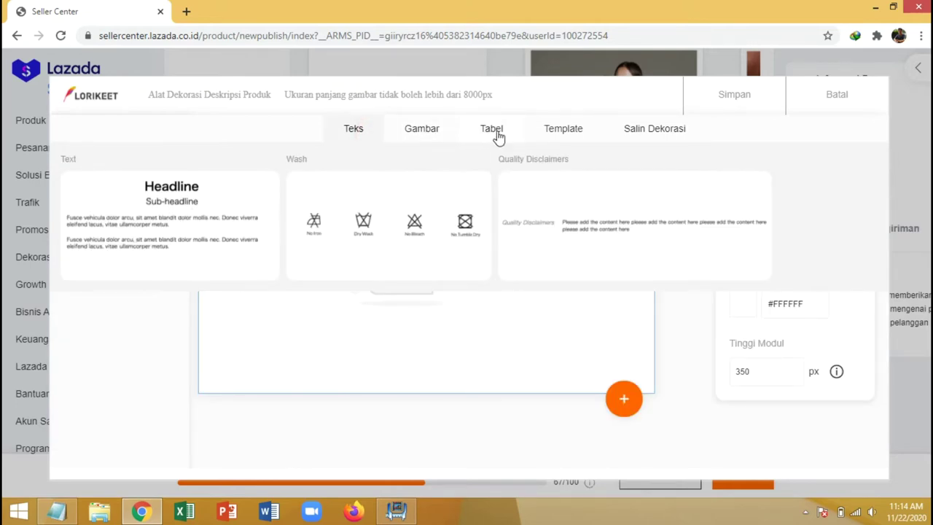
pyautogui.click(433, 144)
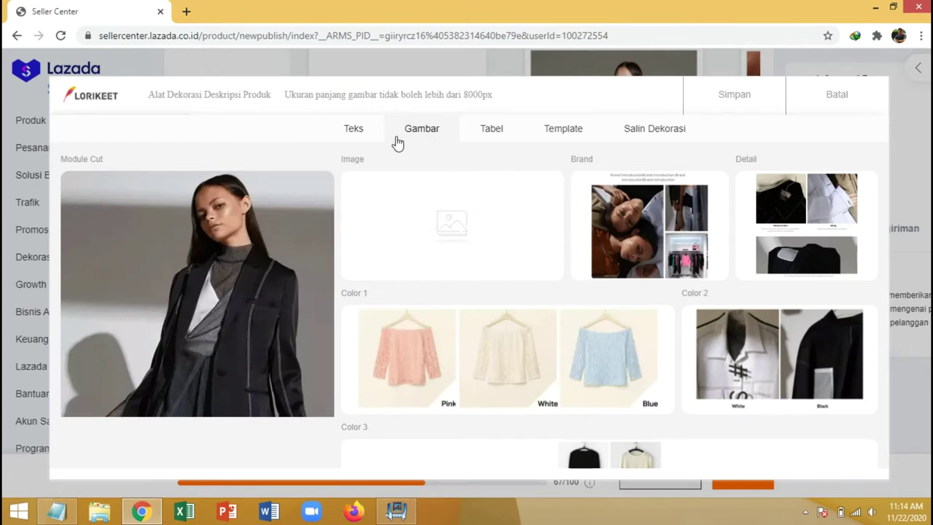
pyautogui.click(436, 243)
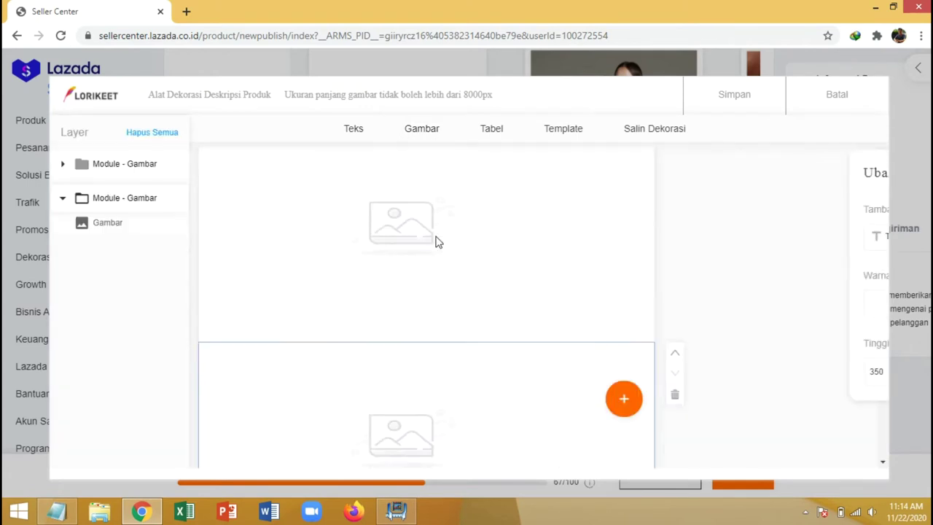
pyautogui.click(623, 404)
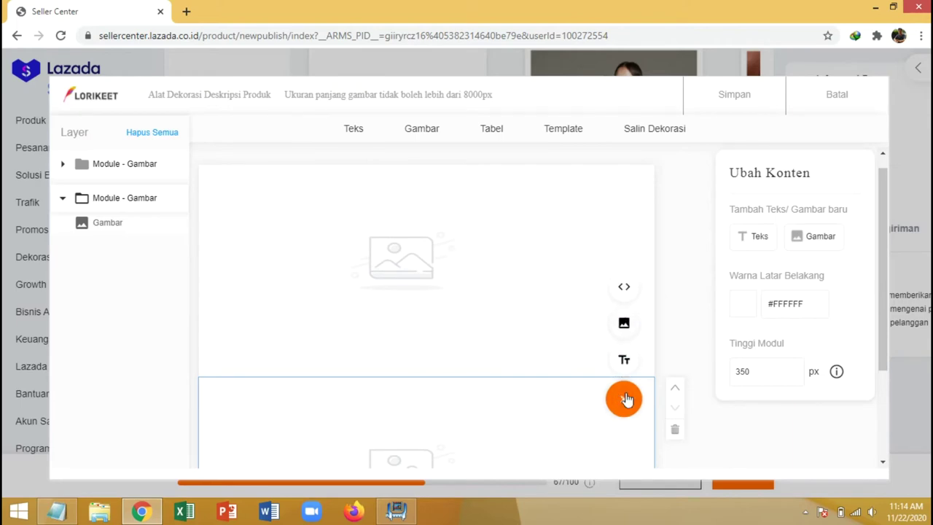
pyautogui.click(670, 340)
# Set the height (Tinggi Modul) of the first image module to 550 px
pyautogui.click(347, 272)
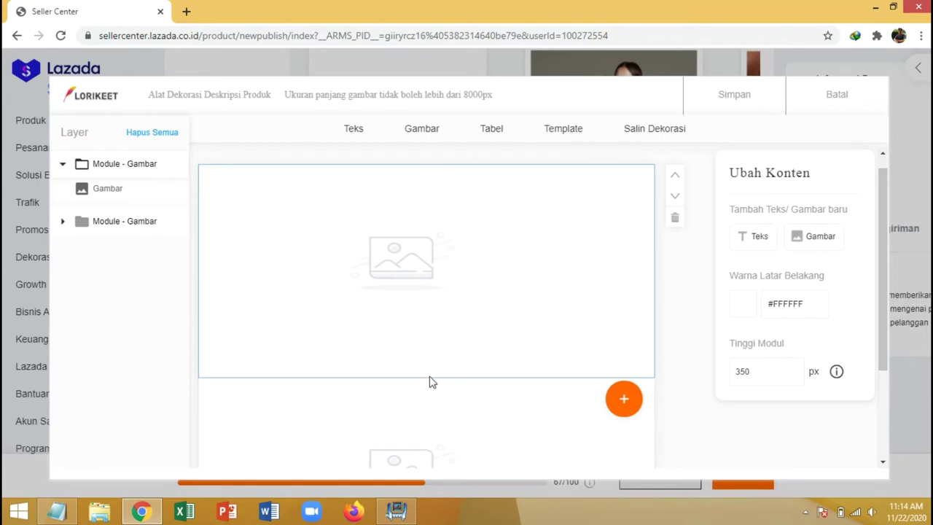
pyautogui.doubleClick(776, 375)
pyautogui.write('55')
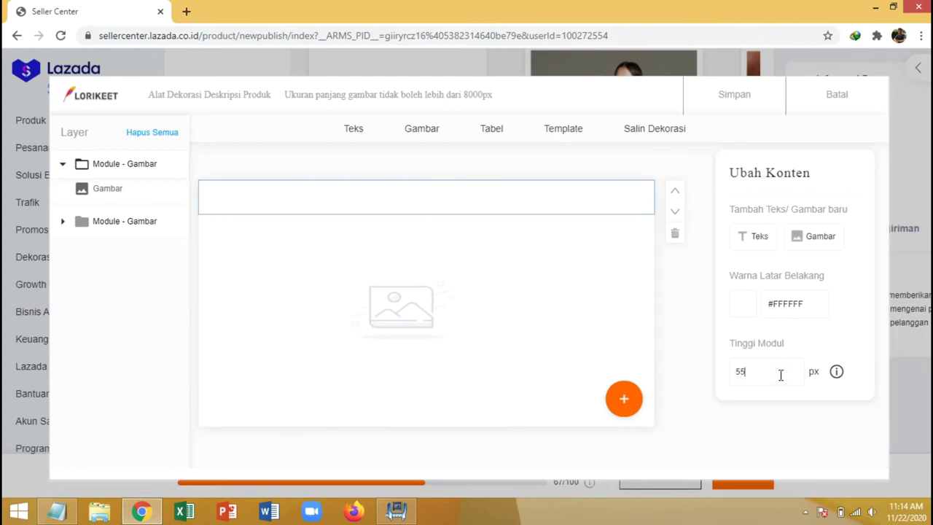
pyautogui.write('0')
pyautogui.scroll(-3, 383, 299)
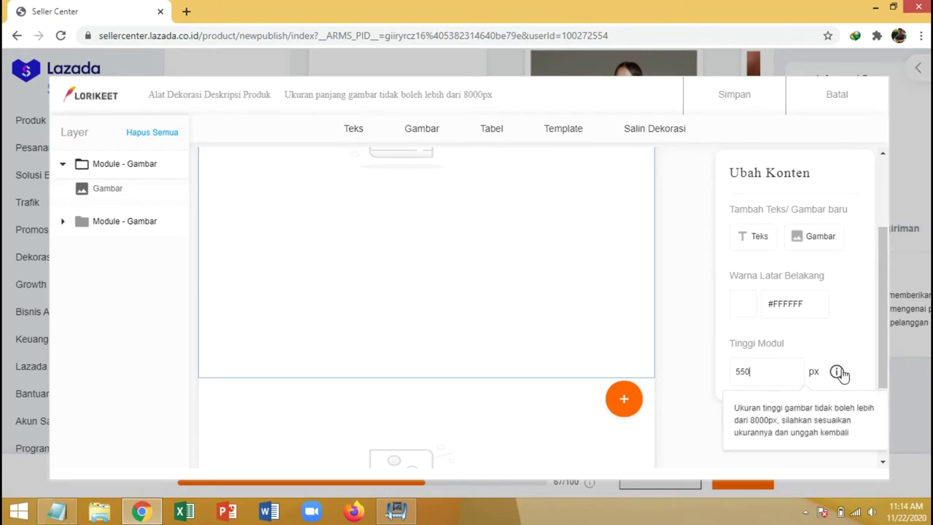
pyautogui.scroll(3, 379, 340)
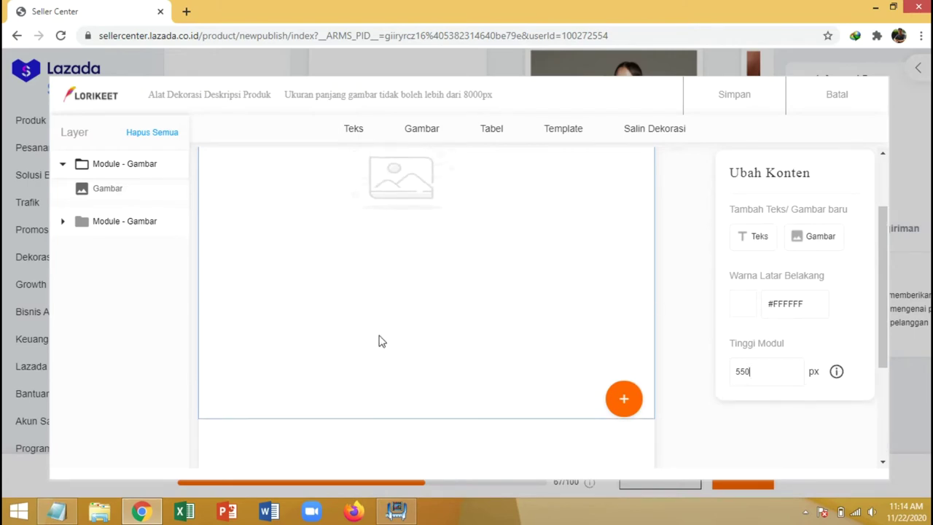
# Upload the picture showing all three sandal colours into the first module's image placeholder
pyautogui.click(310, 305)
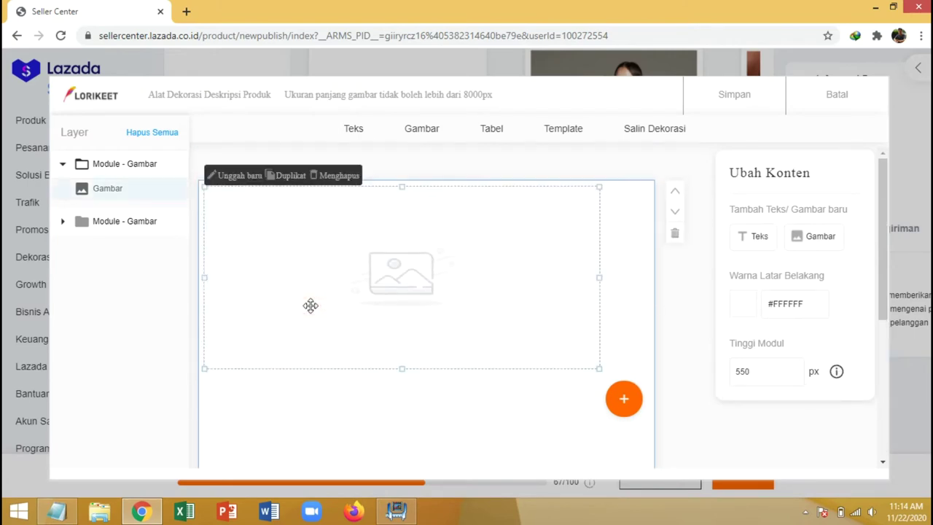
pyautogui.click(239, 176)
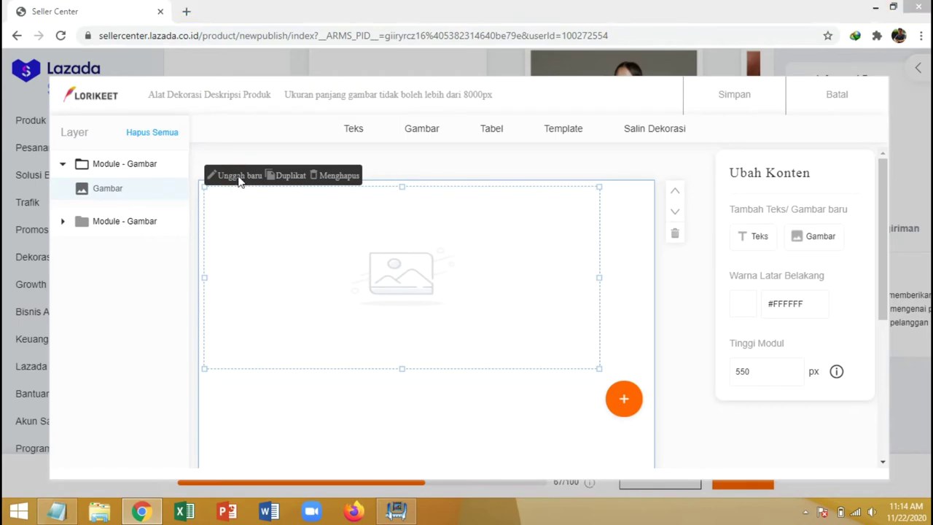
pyautogui.doubleClick(480, 210)
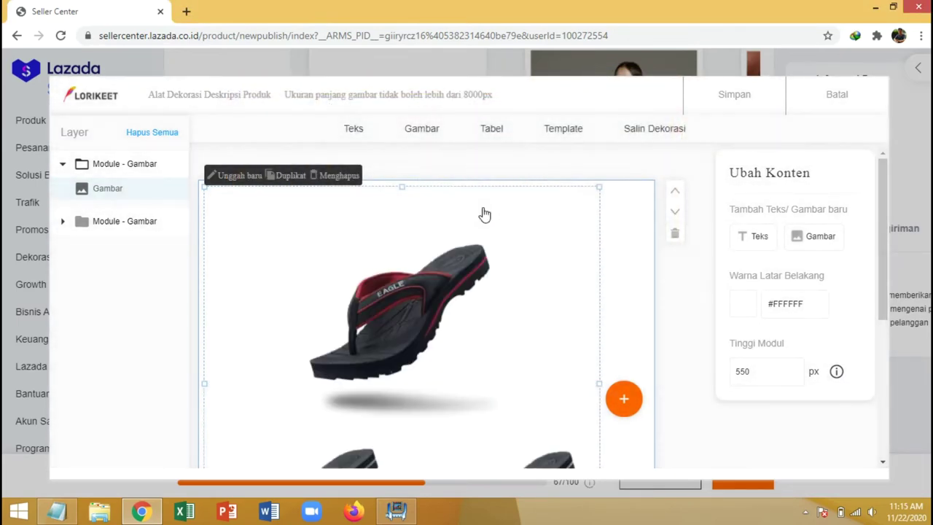
# Centre the three-sandal picture in the first module and slightly reduce its height from its lower edge
pyautogui.moveTo(454, 328); pyautogui.dragTo(484, 276)
pyautogui.scroll(-3, 483, 275)
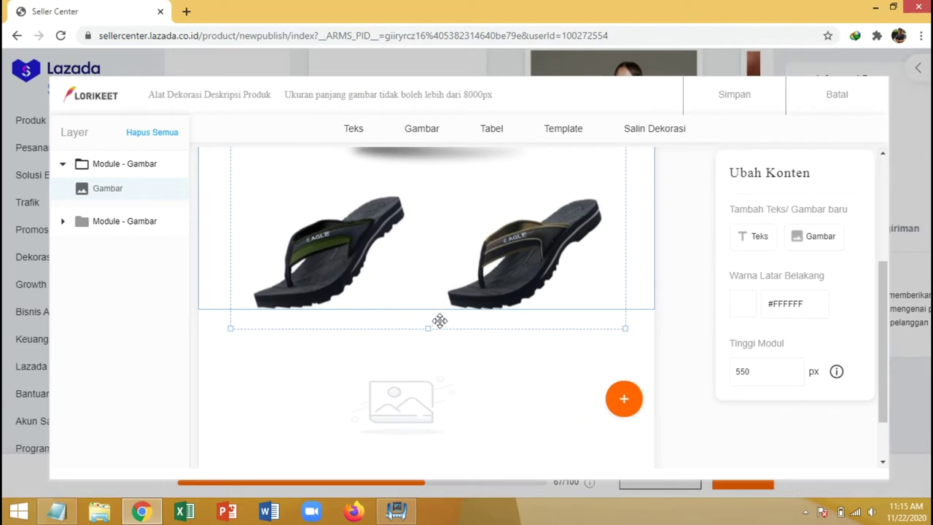
pyautogui.moveTo(430, 327); pyautogui.dragTo(431, 319)
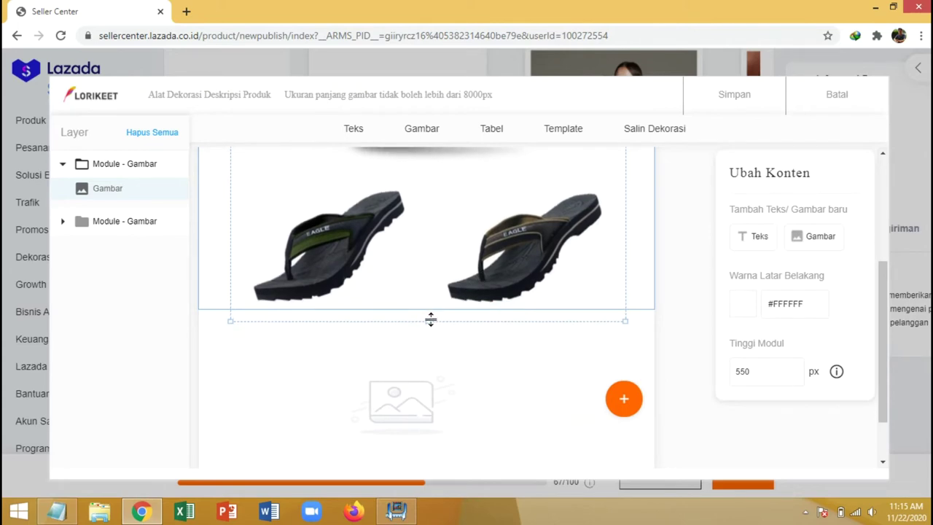
pyautogui.scroll(2, 431, 319)
pyautogui.scroll(-3, 432, 319)
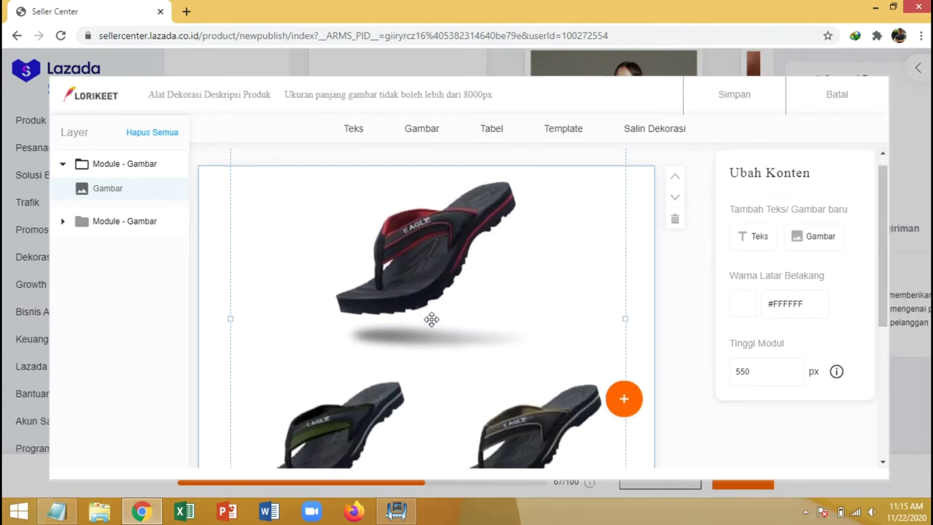
# Add two more blank image modules below the second module
pyautogui.click(392, 379)
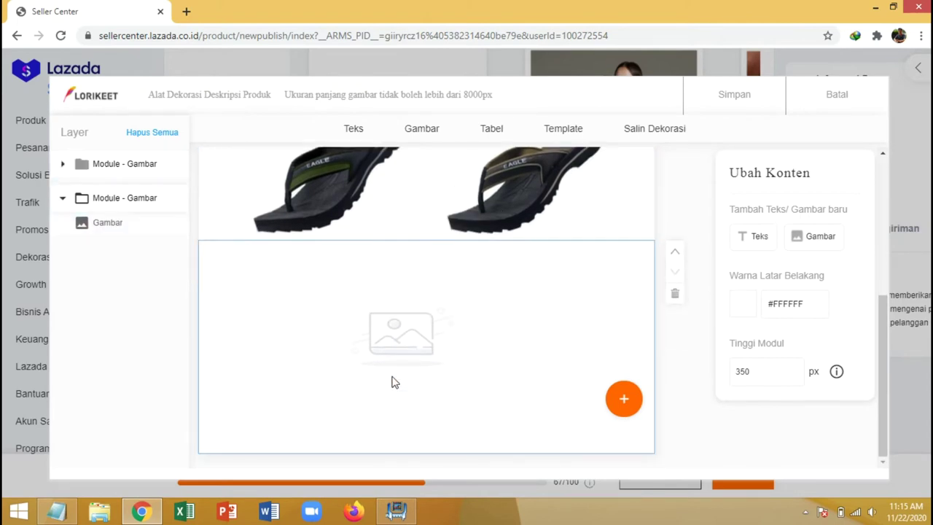
pyautogui.scroll(2, 484, 368)
pyautogui.scroll(-2, 612, 380)
pyautogui.click(615, 402)
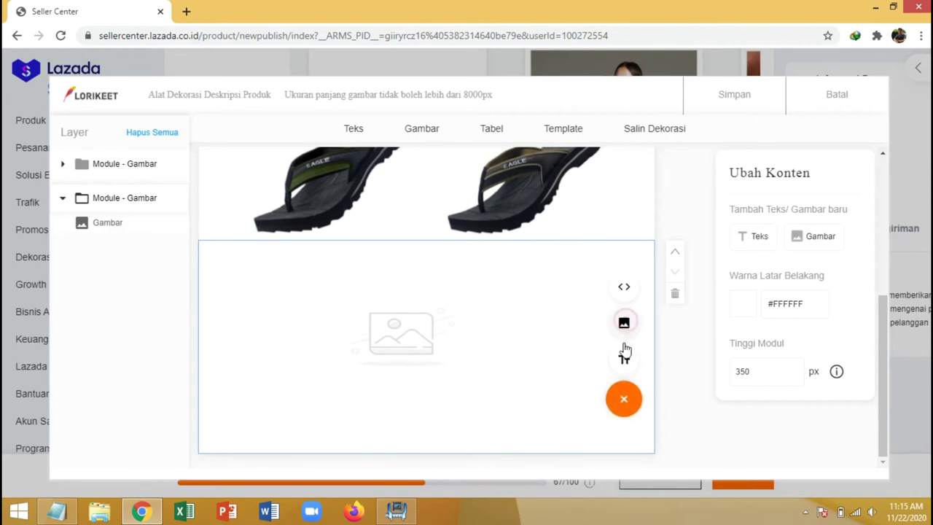
pyautogui.click(624, 351)
pyautogui.click(616, 406)
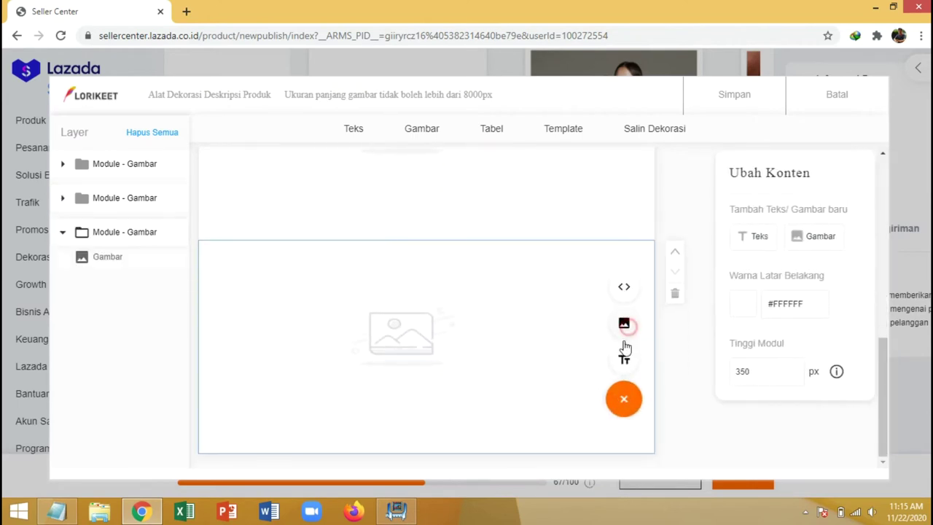
pyautogui.click(623, 341)
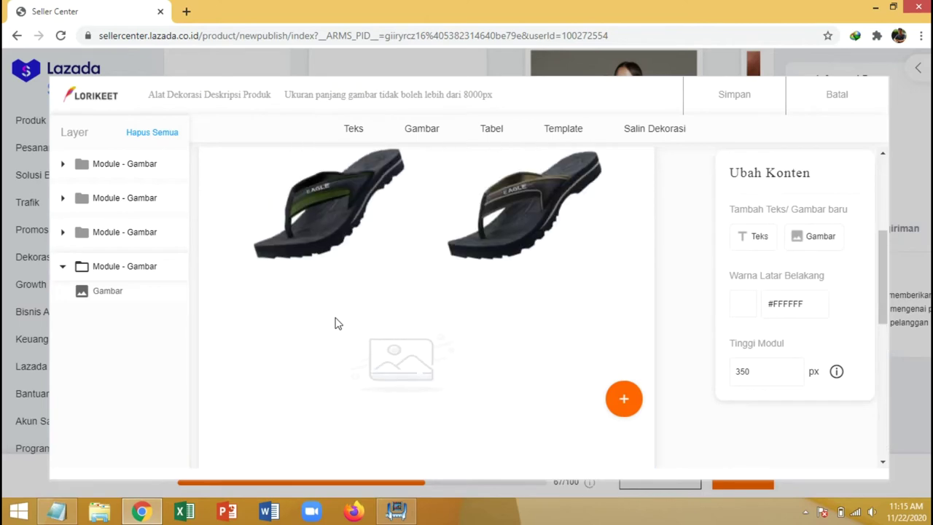
# Upload the "merah" picture from the sandal hercules folder into the second module's image placeholder
pyautogui.click(301, 365)
pyautogui.click(236, 305)
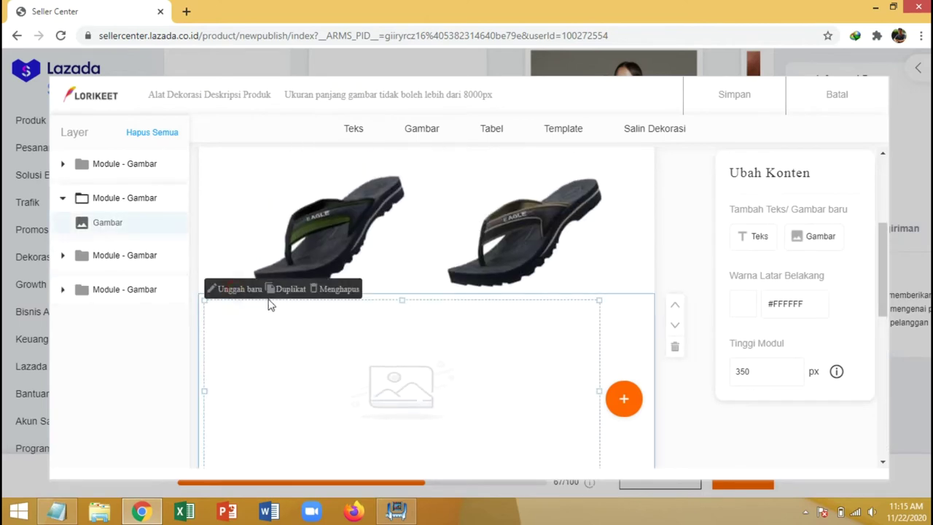
pyautogui.click(297, 306)
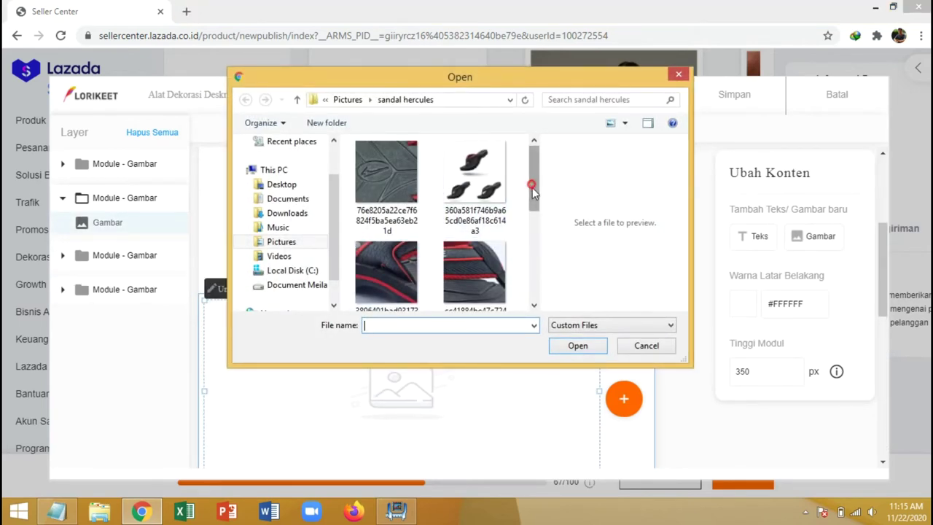
pyautogui.moveTo(531, 182); pyautogui.dragTo(529, 262)
pyautogui.doubleClick(474, 188)
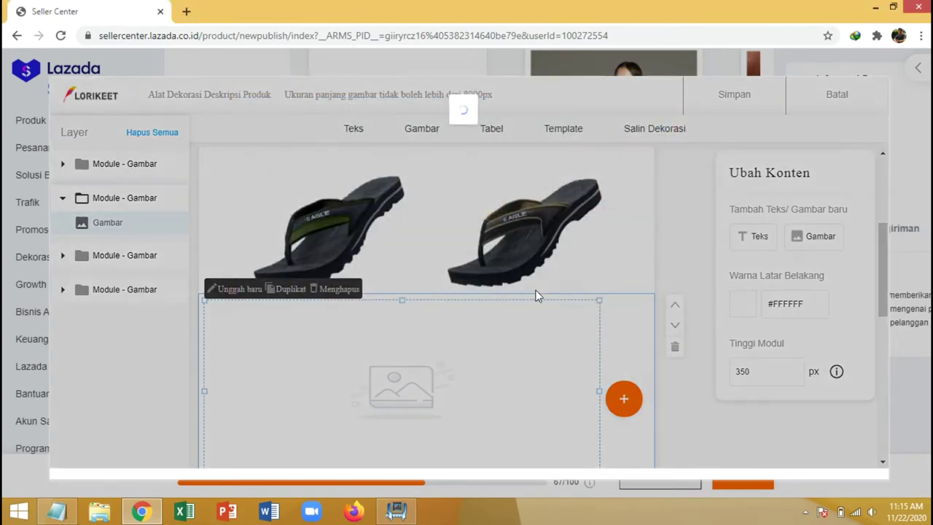
# Reposition the red sandal picture in the second module and set that module's height to 550 px
pyautogui.scroll(-3, 535, 295)
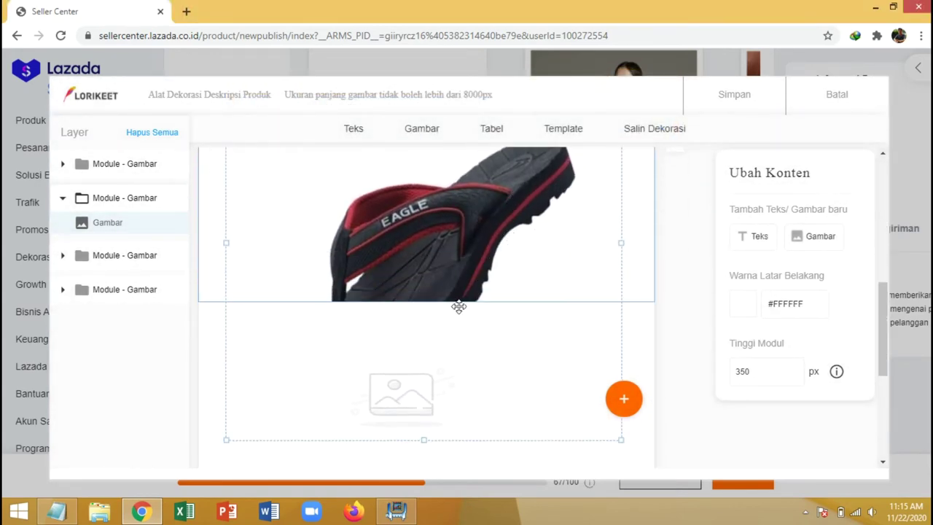
pyautogui.scroll(-2, 448, 310)
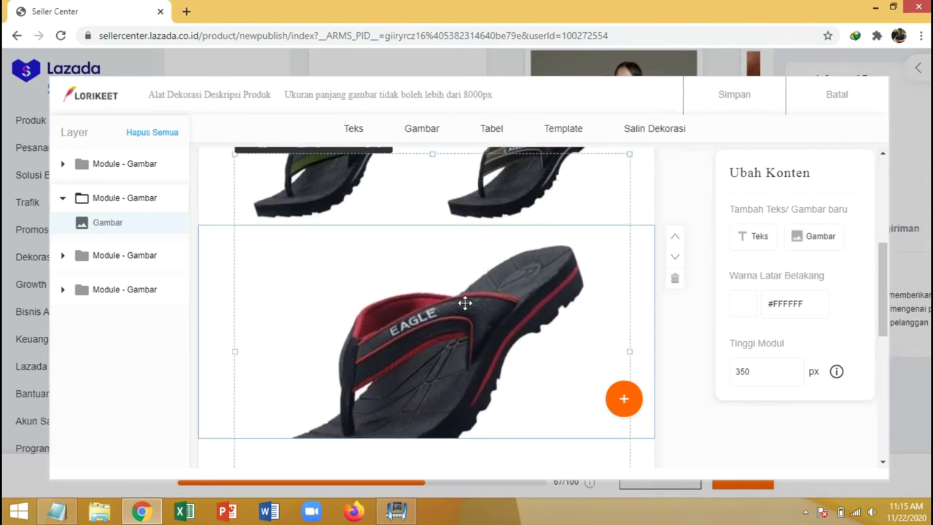
pyautogui.doubleClick(743, 372)
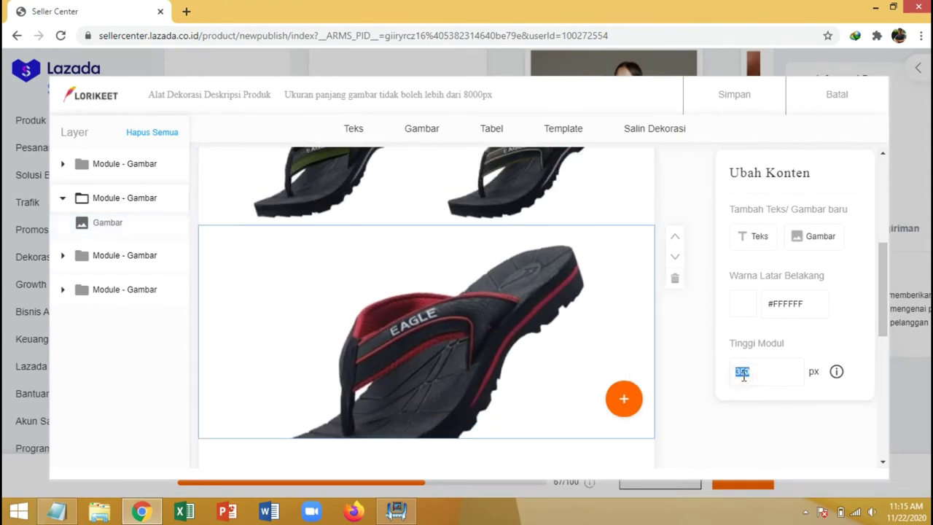
pyautogui.write('550')
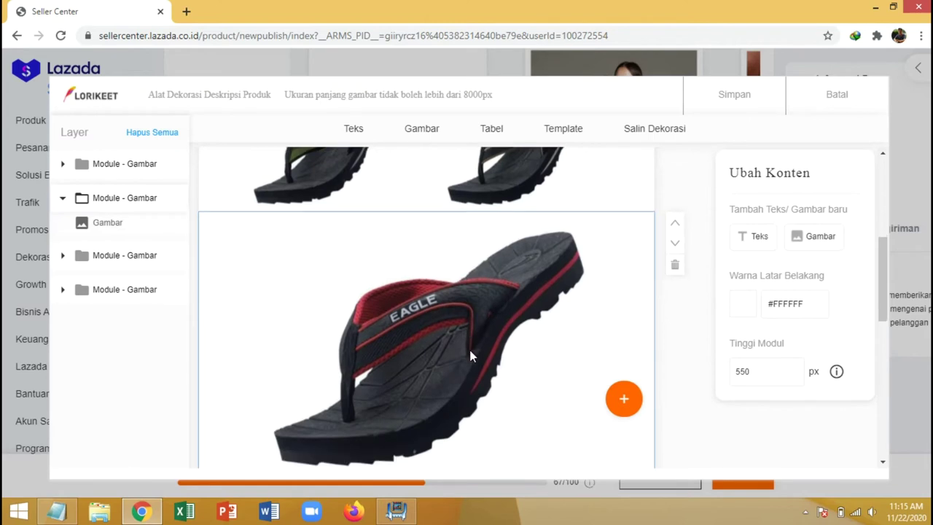
# Set the height (Tinggi Modul) of the third, still empty image module to 550 px
pyautogui.scroll(-2, 466, 350)
pyautogui.scroll(-2, 373, 411)
pyautogui.scroll(-4, 374, 411)
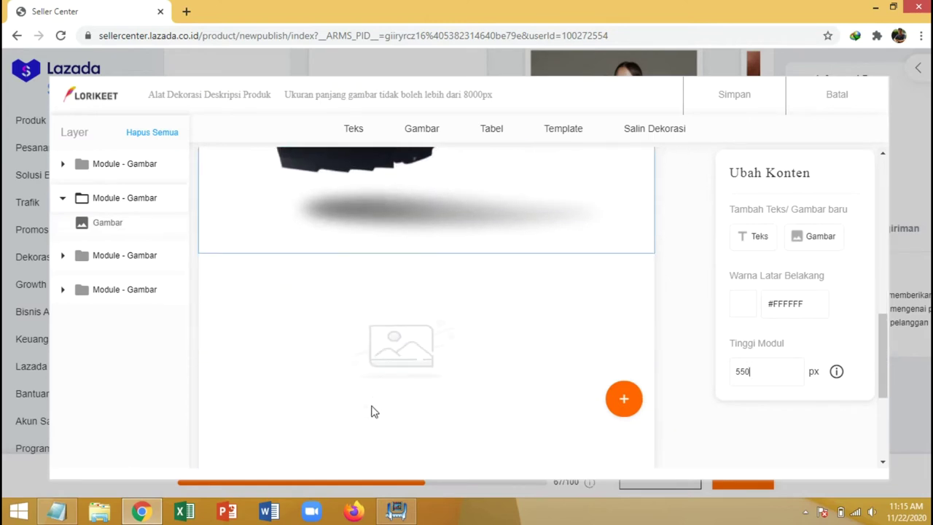
pyautogui.click(416, 323)
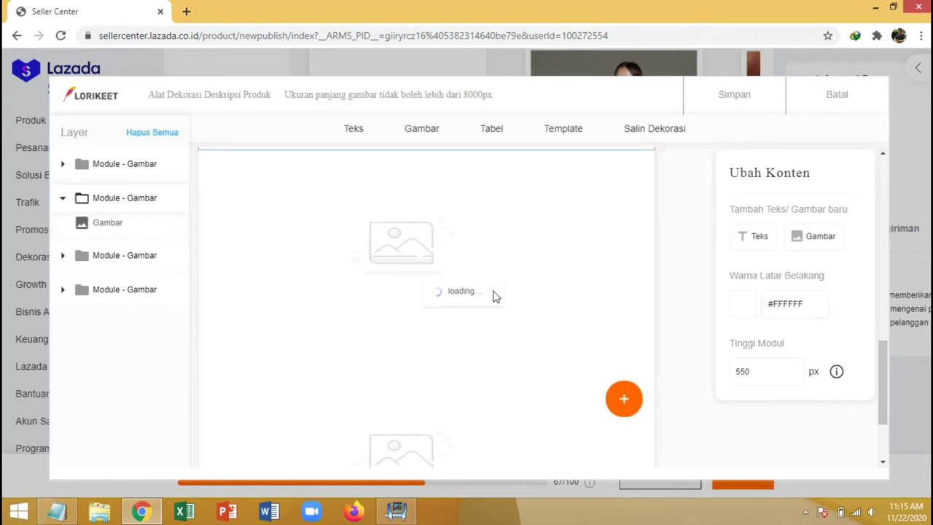
pyautogui.doubleClick(776, 374)
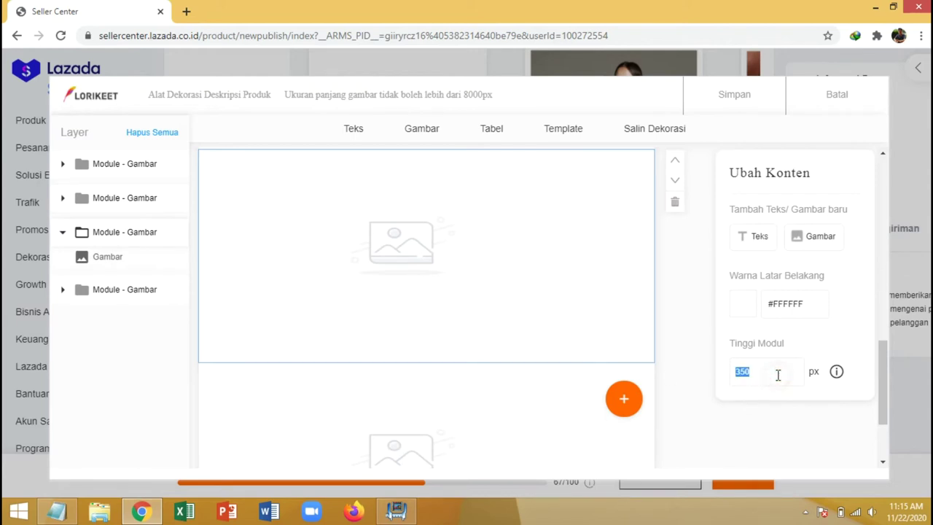
pyautogui.write('550')
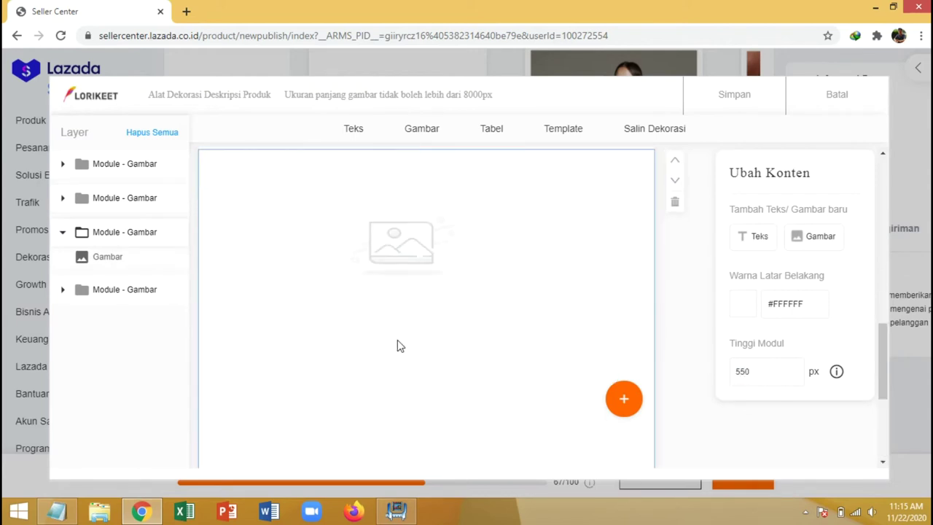
# Upload the "cokelat" picture from the sandal hercules folder into the third module and centre it there
pyautogui.click(233, 219)
pyautogui.scroll(1, 237, 212)
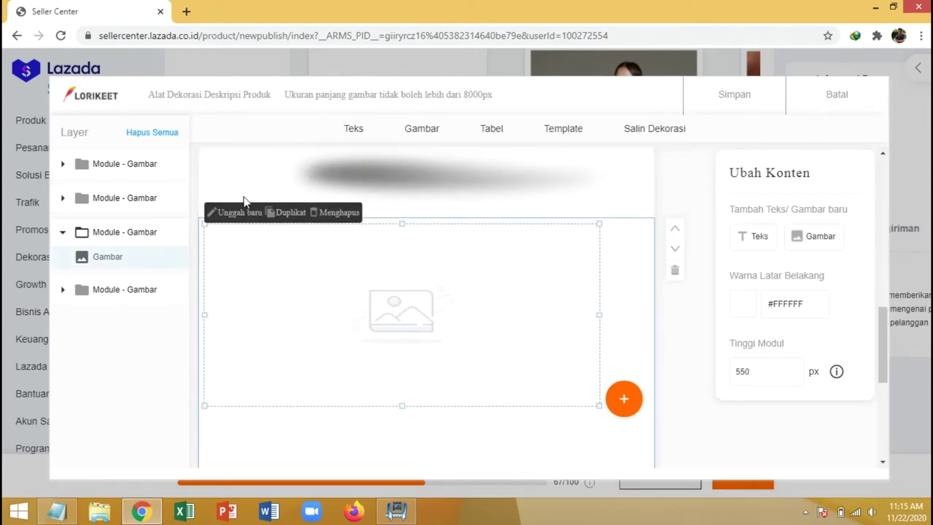
pyautogui.click(244, 212)
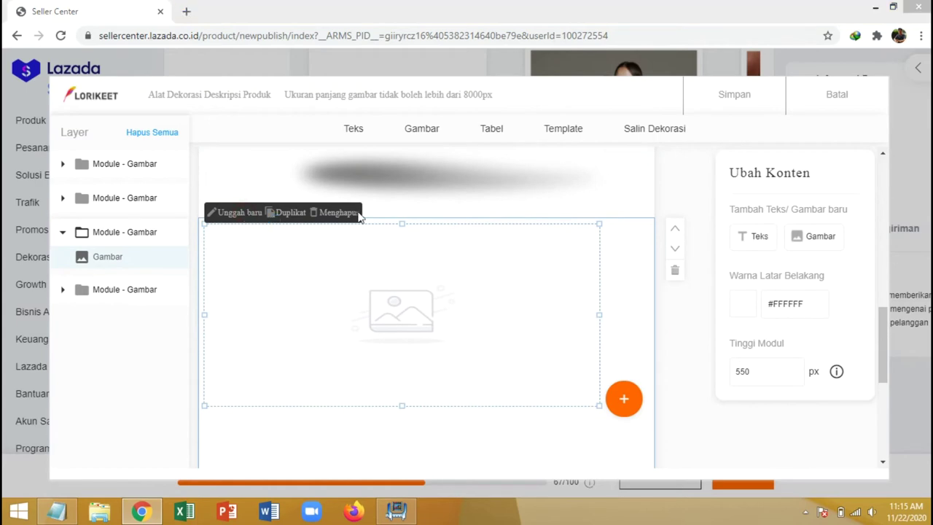
pyautogui.moveTo(531, 178); pyautogui.dragTo(531, 257)
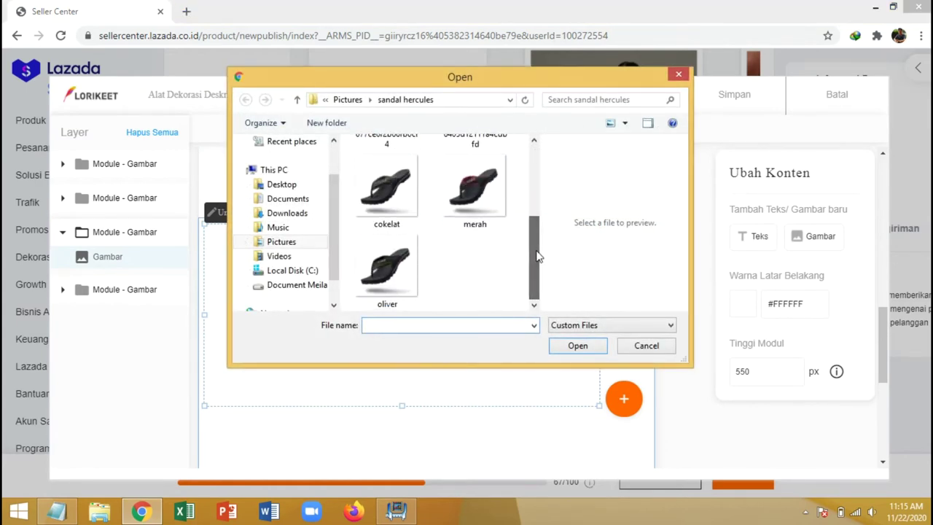
pyautogui.click(393, 215)
pyautogui.doubleClick(394, 215)
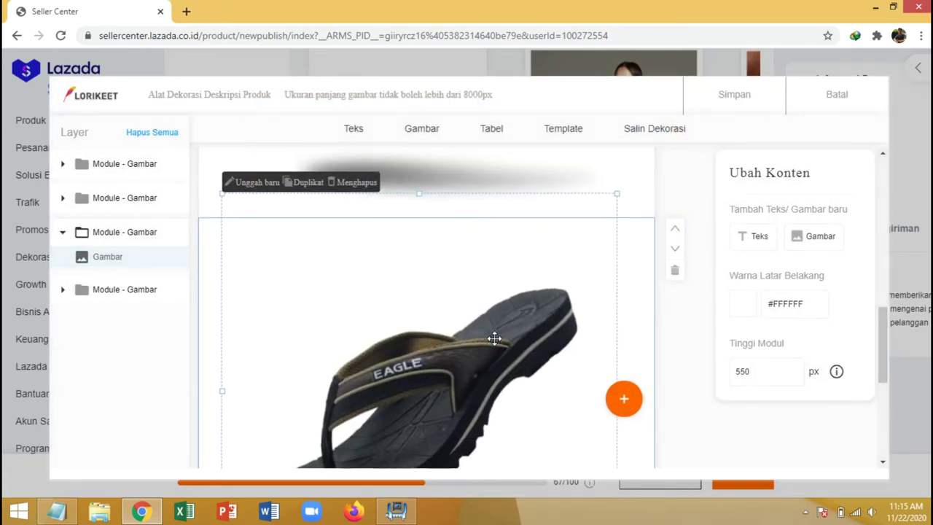
pyautogui.scroll(-2, 493, 337)
pyautogui.moveTo(475, 298); pyautogui.dragTo(487, 280)
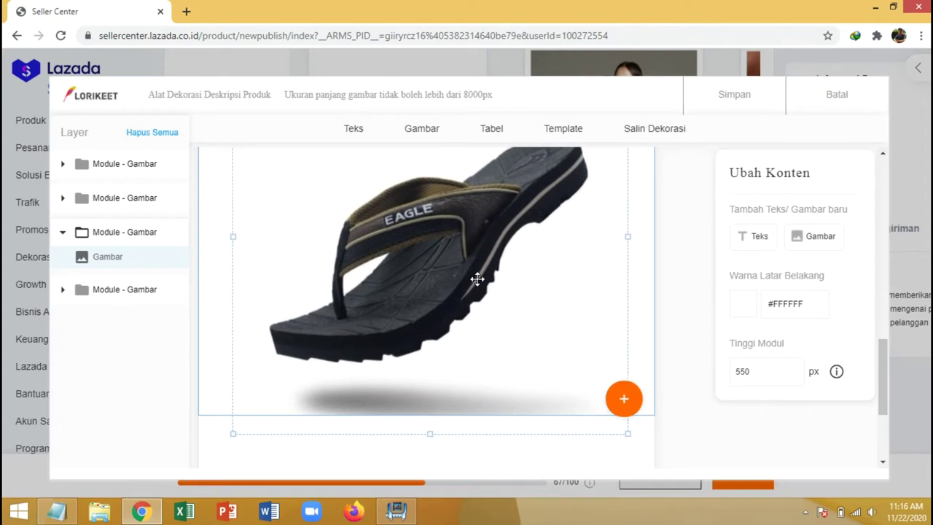
# Set the height (Tinggi Modul) of the fourth, still empty image module to 550 px
pyautogui.scroll(3, 477, 277)
pyautogui.scroll(-2, 477, 283)
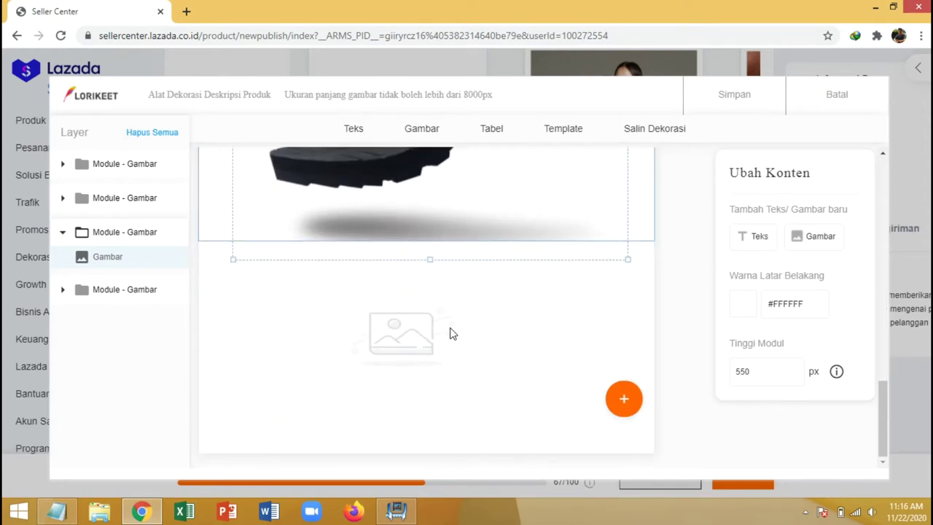
pyautogui.doubleClick(761, 368)
pyautogui.write('550')
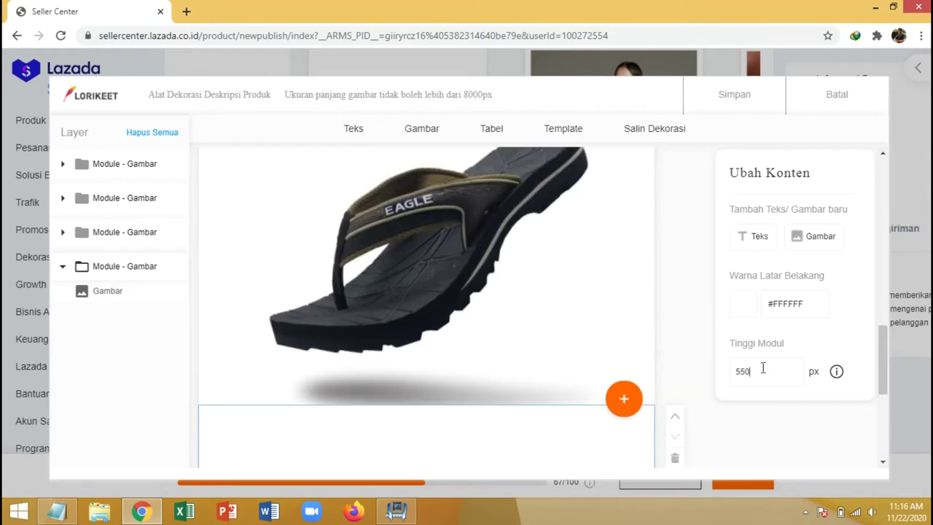
# Upload the "oliver" picture from the sandal hercules folder into the fourth module and centre it there
pyautogui.scroll(-4, 437, 325)
pyautogui.click(241, 209)
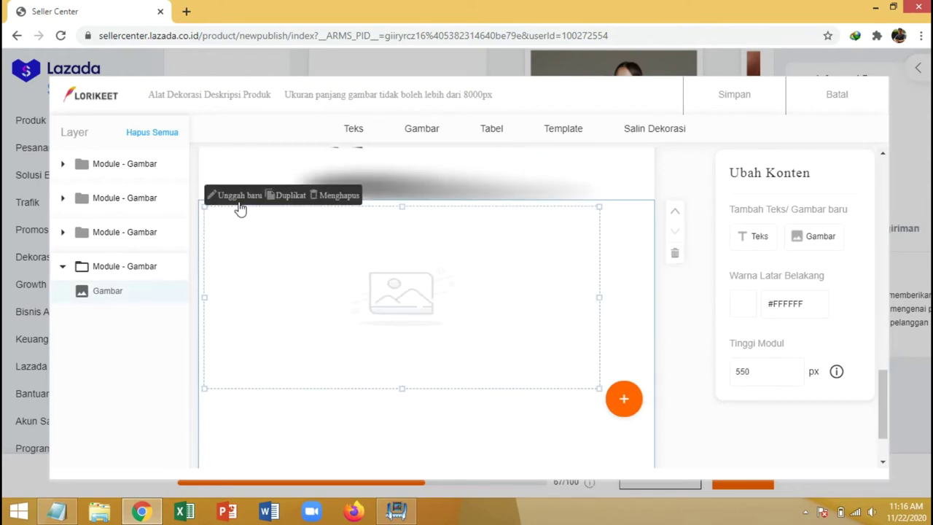
pyautogui.click(239, 199)
pyautogui.scroll(-3, 527, 186)
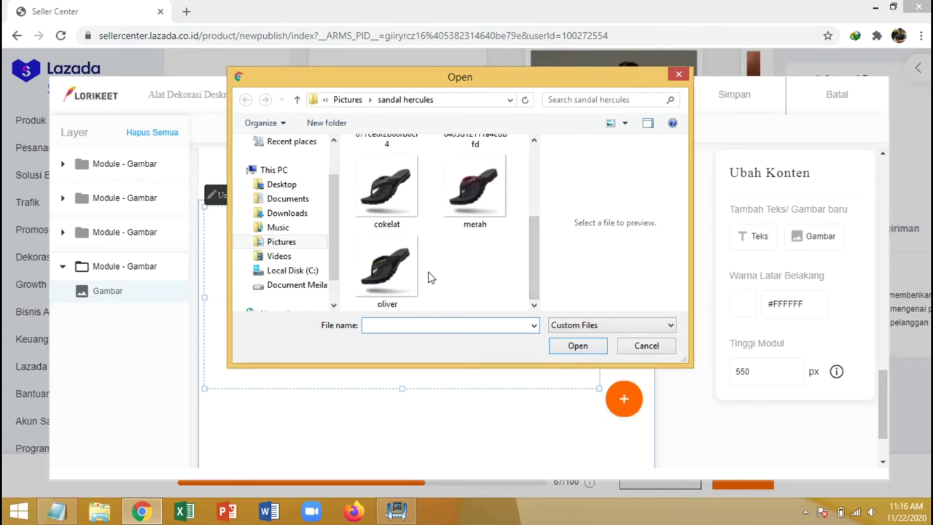
pyautogui.doubleClick(394, 266)
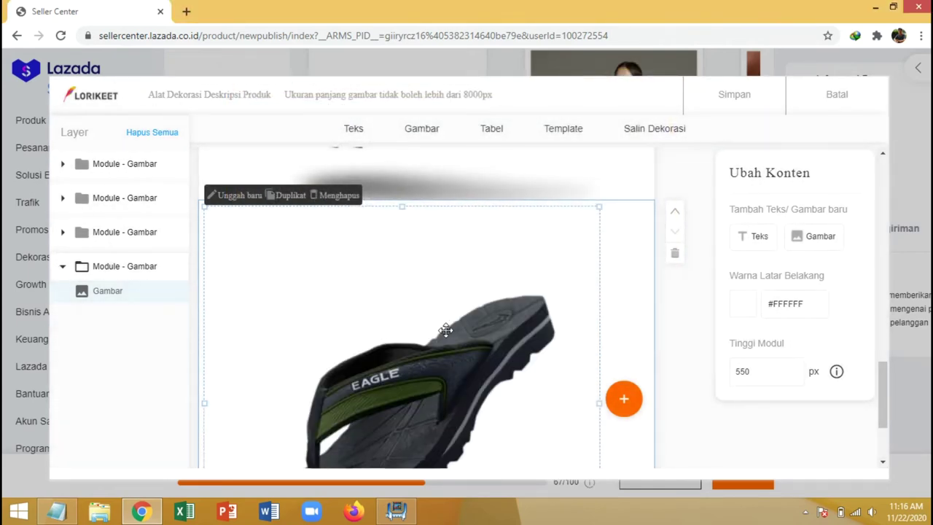
pyautogui.scroll(-2, 474, 324)
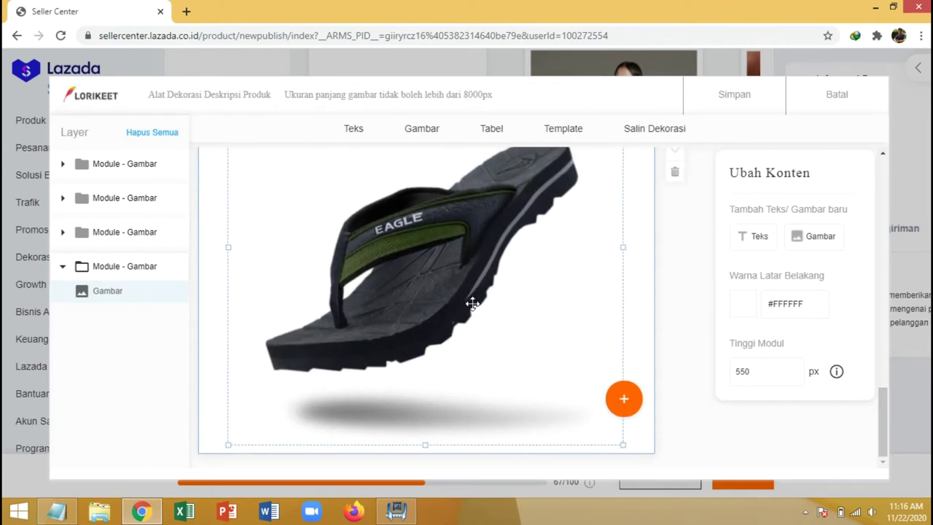
pyautogui.scroll(1, 472, 303)
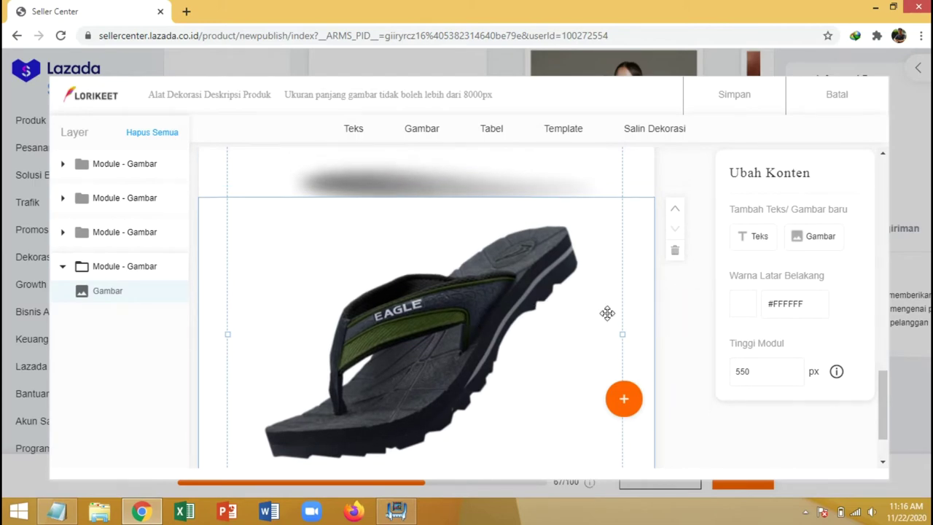
# Save the Lorikeet long description with its sandal image modules
pyautogui.scroll(6, 605, 314)
pyautogui.scroll(1, 609, 318)
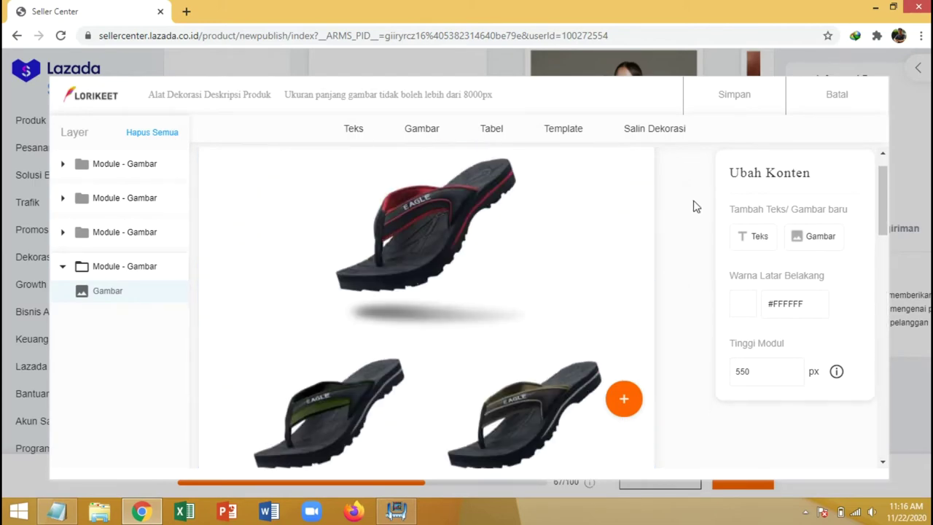
pyautogui.click(734, 97)
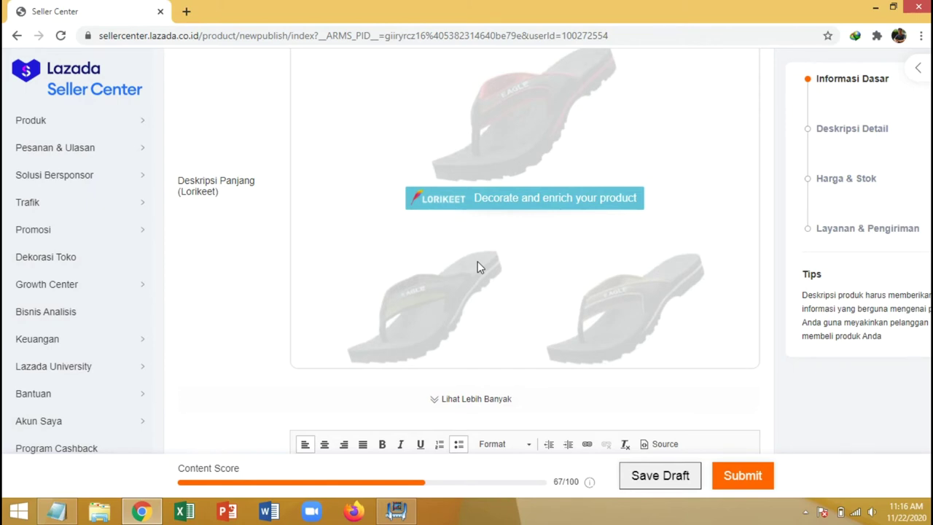
# Select and copy all the bullet points in the short description (Deskripsi Pendek)
pyautogui.scroll(-2, 477, 267)
pyautogui.scroll(-1, 464, 271)
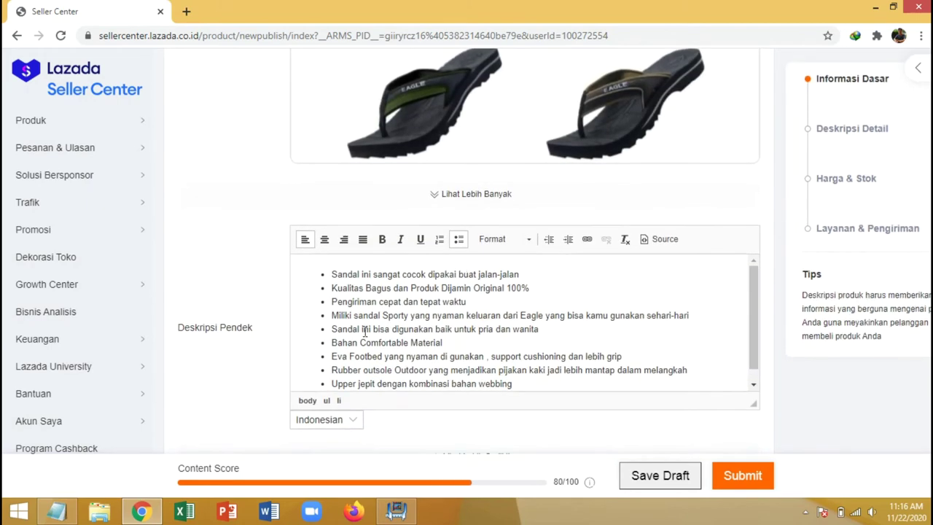
pyautogui.moveTo(333, 268); pyautogui.dragTo(542, 379)
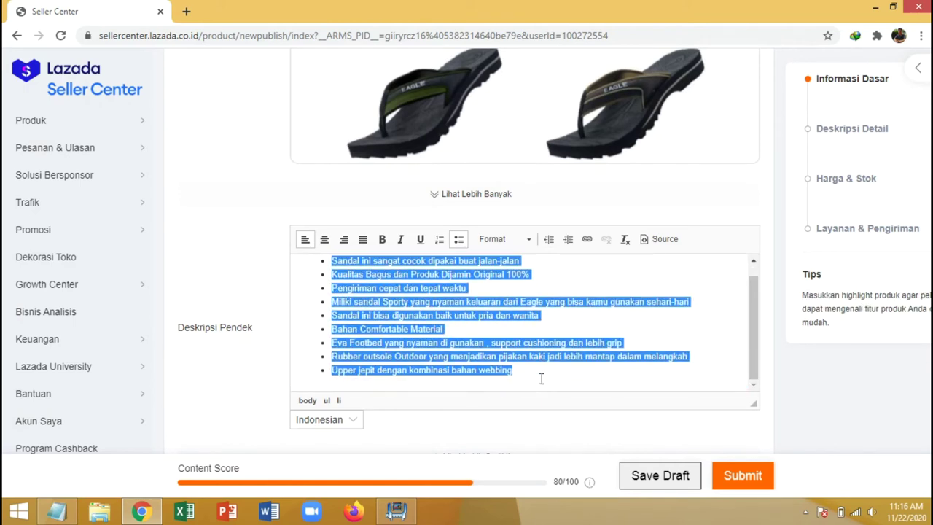
pyautogui.moveTo(589, 481)
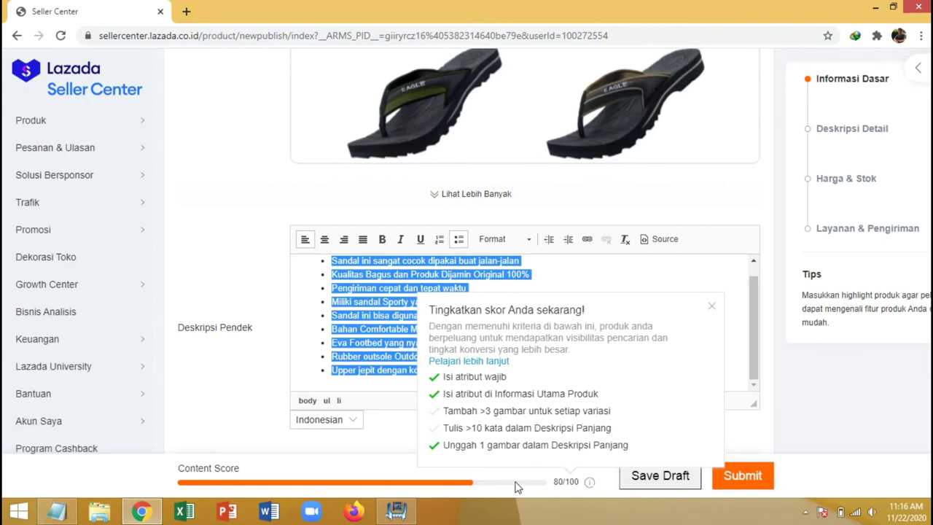
# Reopen the long description in Lorikeet, add a text module below the last image module, and dismiss the welcome message
pyautogui.scroll(2, 632, 74)
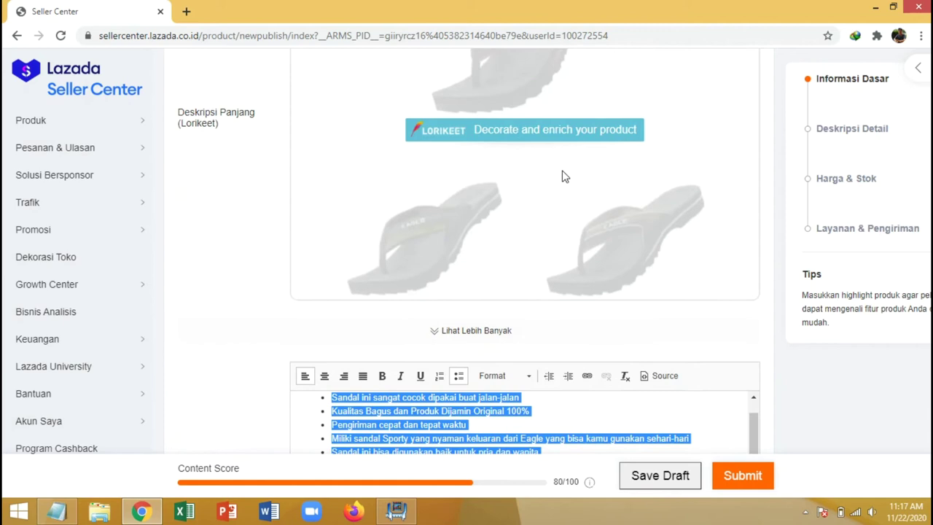
pyautogui.click(609, 130)
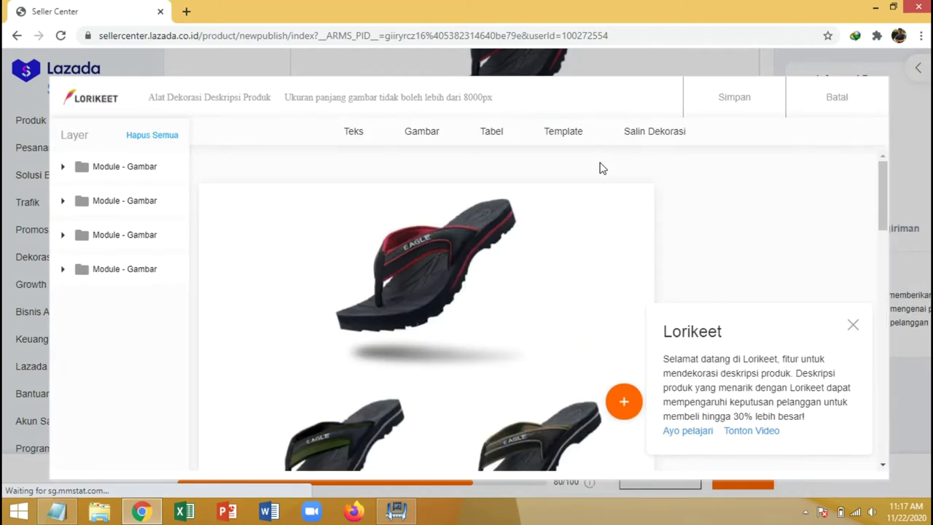
pyautogui.scroll(-3, 576, 306)
pyautogui.click(624, 402)
pyautogui.click(626, 365)
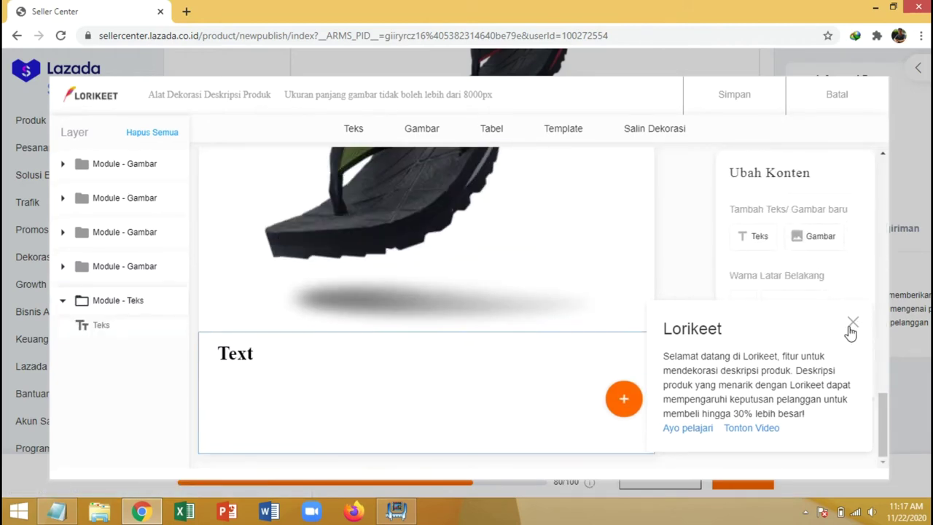
pyautogui.click(852, 322)
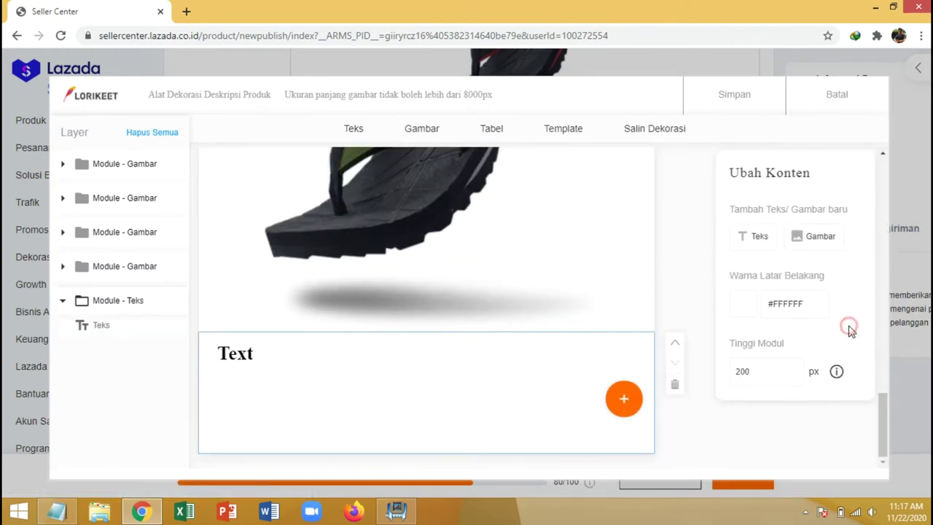
# Replace the text module's placeholder text with the copied short description, starting with "Sandal ini sangat cocok dipakai buat jalan-jalan"
pyautogui.click(247, 354)
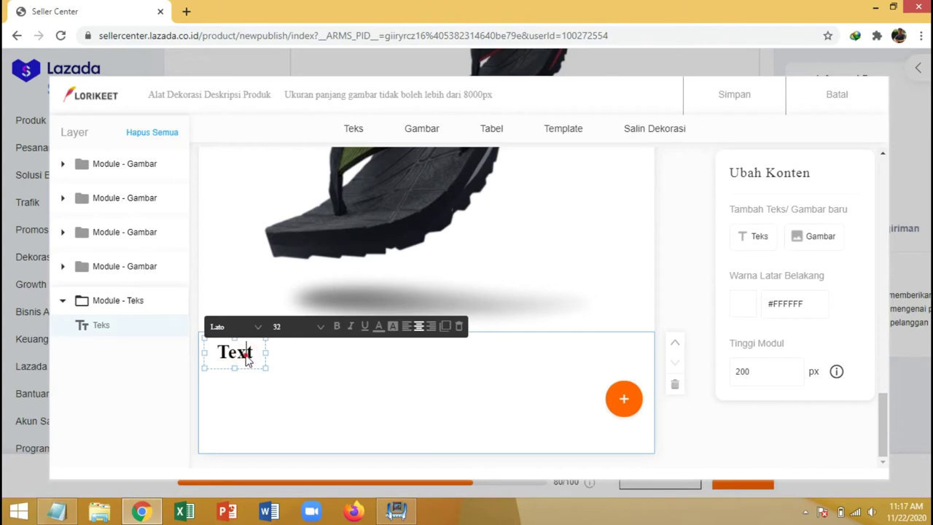
pyautogui.doubleClick(248, 360)
pyautogui.write('g')
pyautogui.press('BackSpace')
pyautogui.write('Sandal ini sangat cocok')
# Set the font size of the pasted description text to 16
pyautogui.click(240, 326)
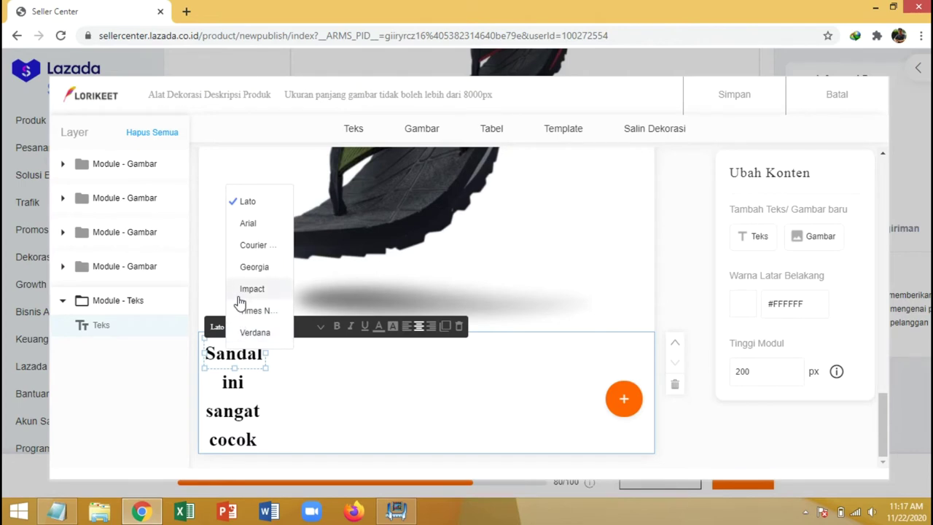
pyautogui.click(304, 333)
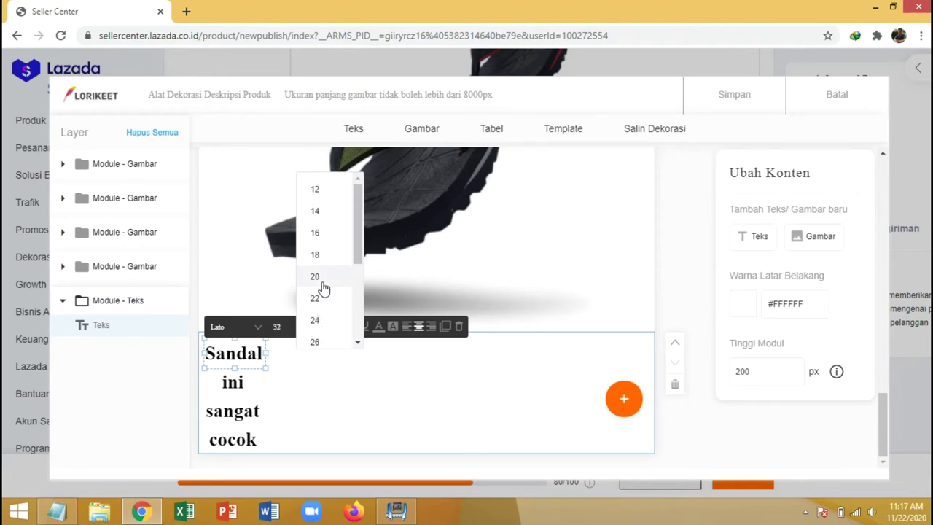
pyautogui.click(320, 234)
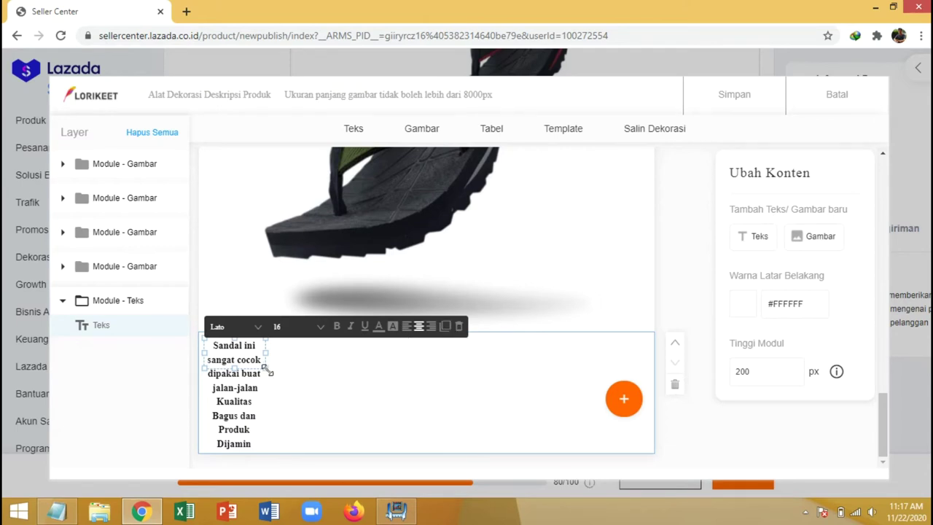
# Stretch the text box to fill the module's width and set the text module's height to 300 px
pyautogui.moveTo(265, 370); pyautogui.dragTo(698, 467)
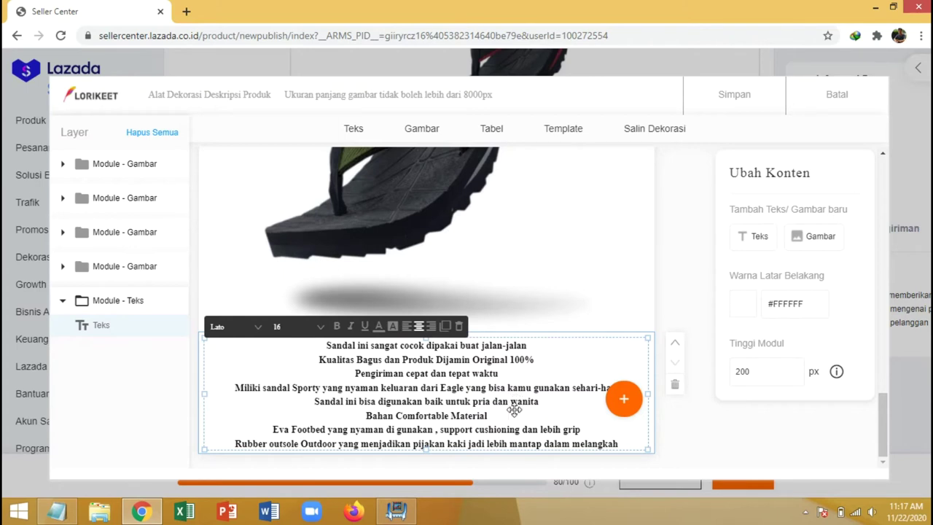
pyautogui.click(738, 375)
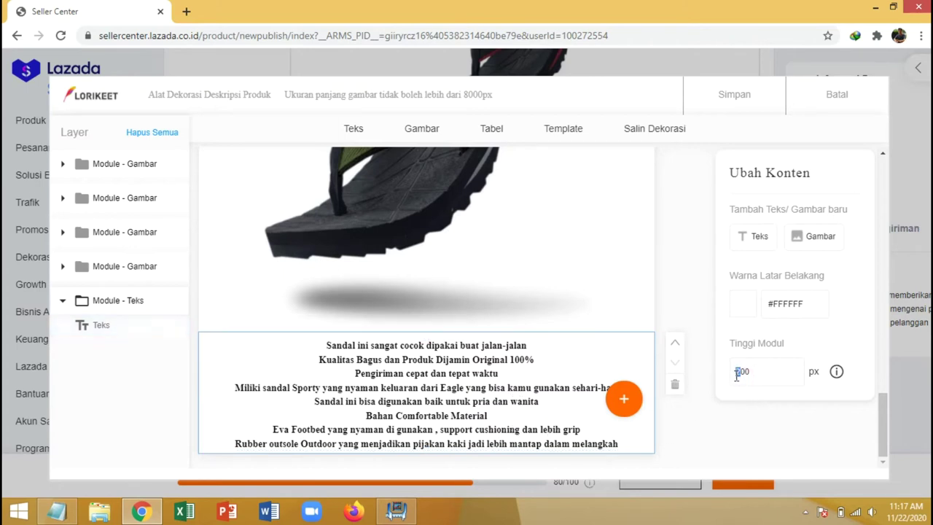
pyautogui.write('3')
pyautogui.scroll(-2, 436, 339)
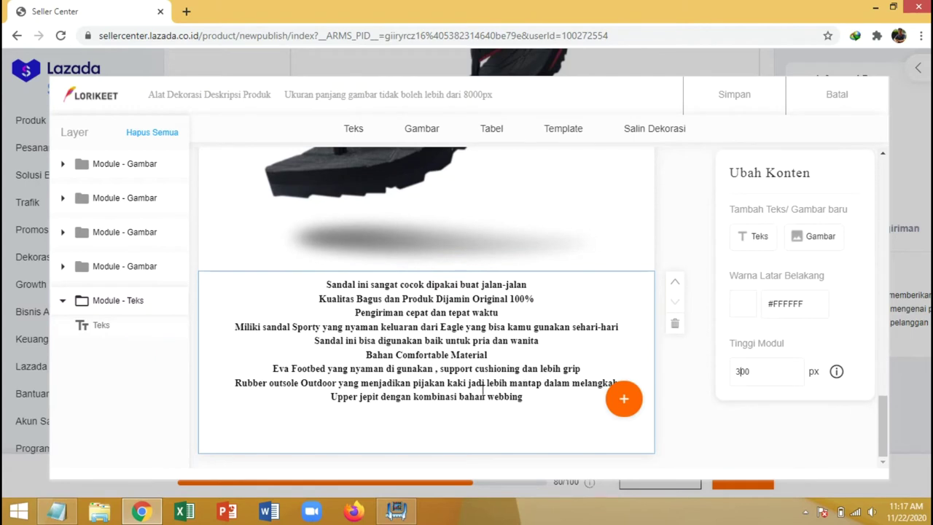
# Set the description text's font size to 18 and save the Lorikeet long description
pyautogui.click(507, 377)
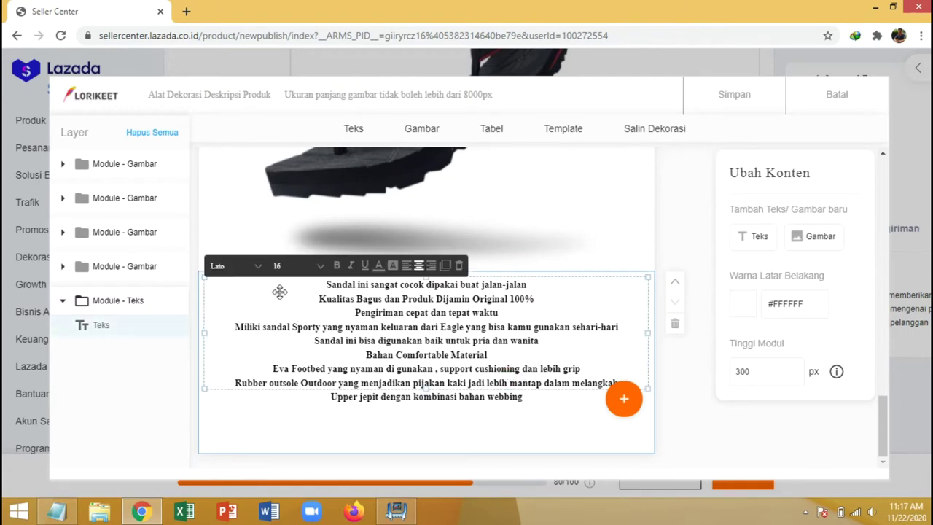
pyautogui.click(300, 269)
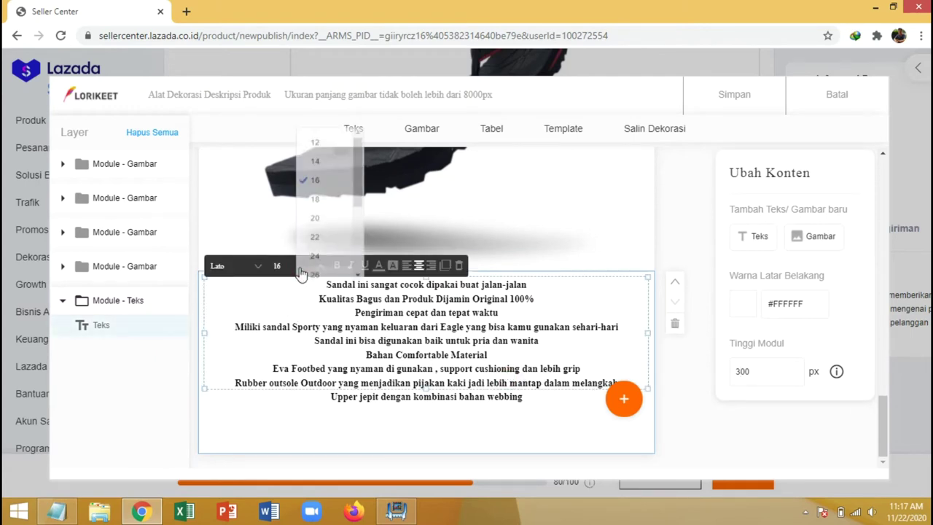
pyautogui.click(322, 191)
pyautogui.click(459, 437)
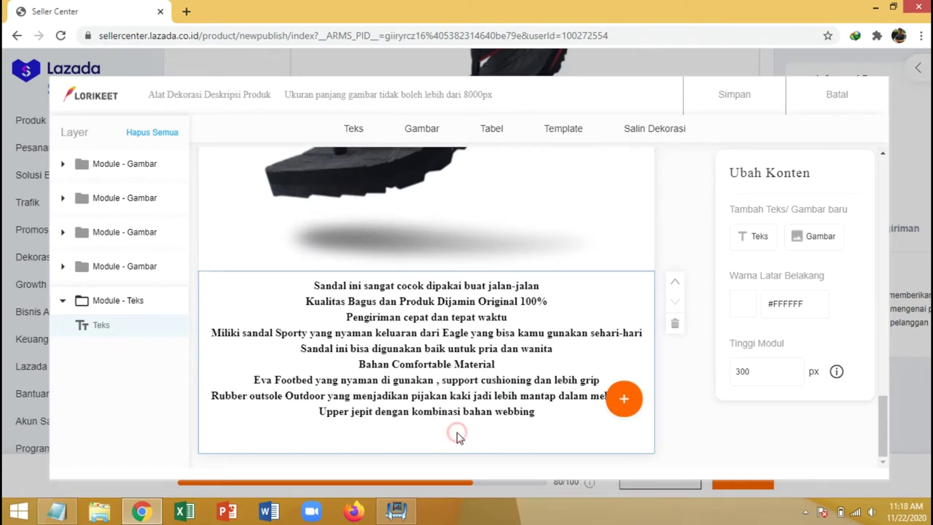
pyautogui.scroll(10, 459, 437)
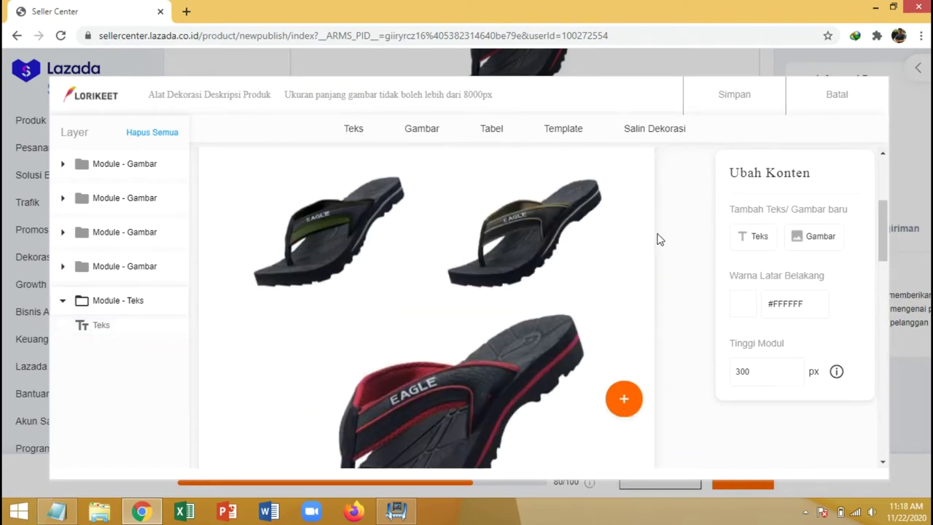
pyautogui.click(734, 96)
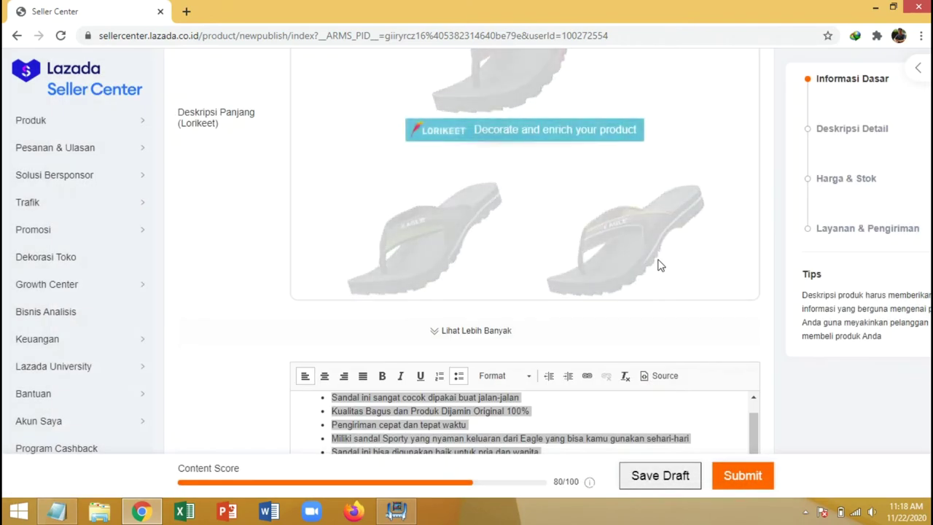
# Show the additional fields below the short description and enter "Sandal" as the box contents (Apa yang ada di dalam kotak)
pyautogui.scroll(-4, 659, 267)
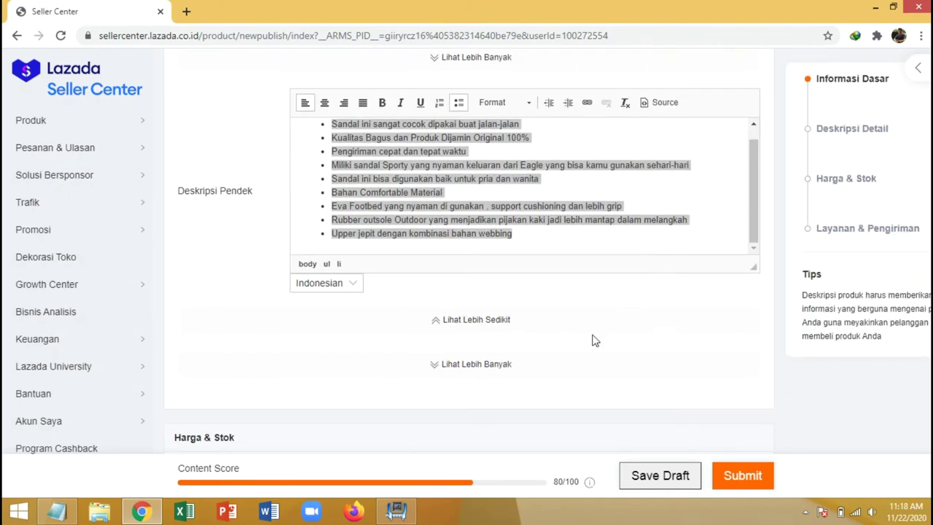
pyautogui.click(487, 367)
pyautogui.scroll(-1, 487, 363)
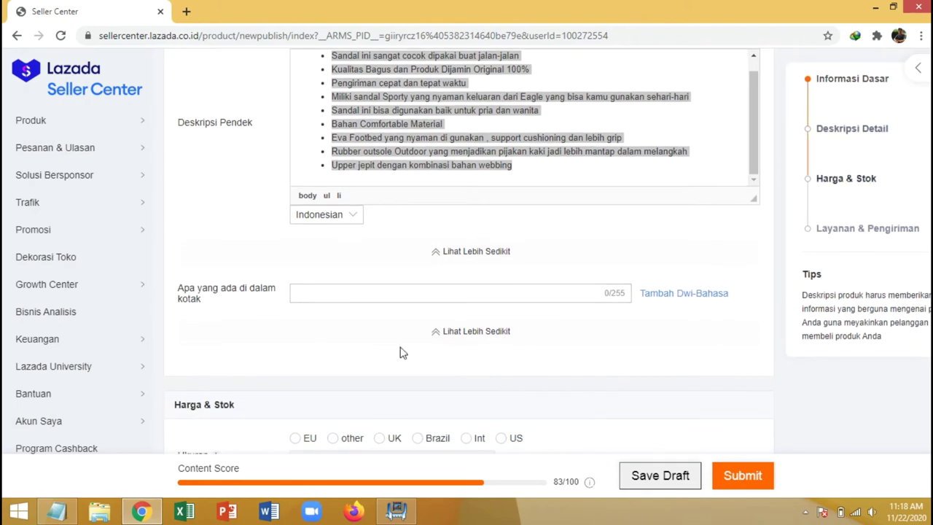
pyautogui.click(352, 288)
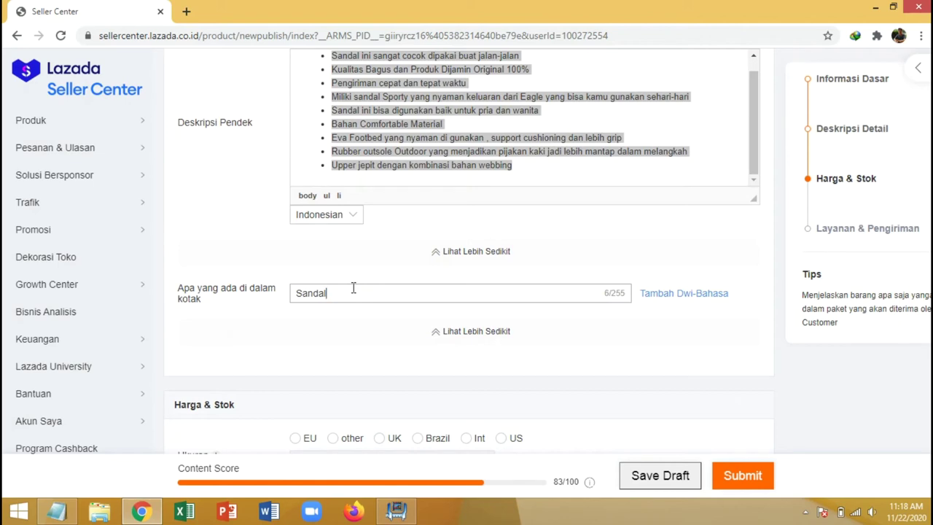
# Compare the sizes offered under the EU, other and UK size systems in the Ukuran options of Harga & Stok
pyautogui.scroll(-1, 362, 335)
pyautogui.scroll(-1, 487, 310)
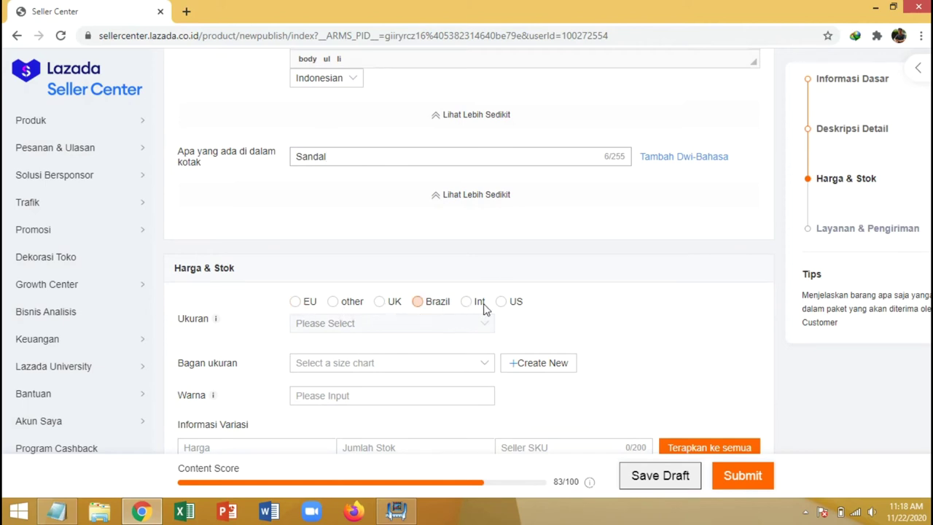
pyautogui.click(298, 304)
pyautogui.click(407, 324)
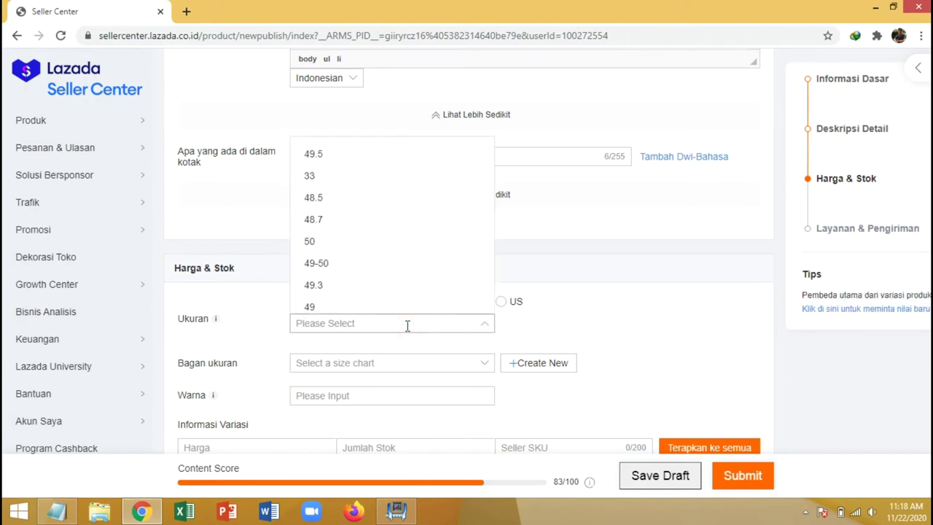
pyautogui.scroll(-1, 409, 282)
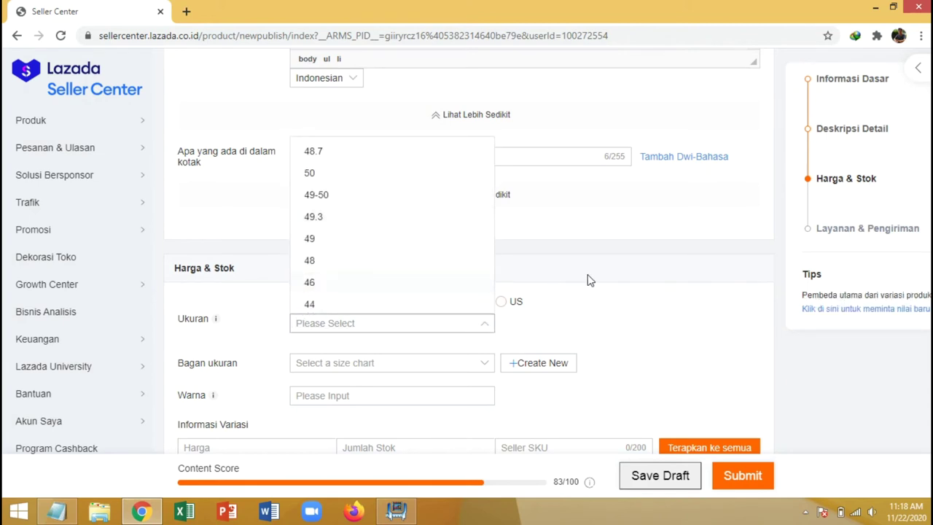
pyautogui.click(594, 321)
pyautogui.click(332, 301)
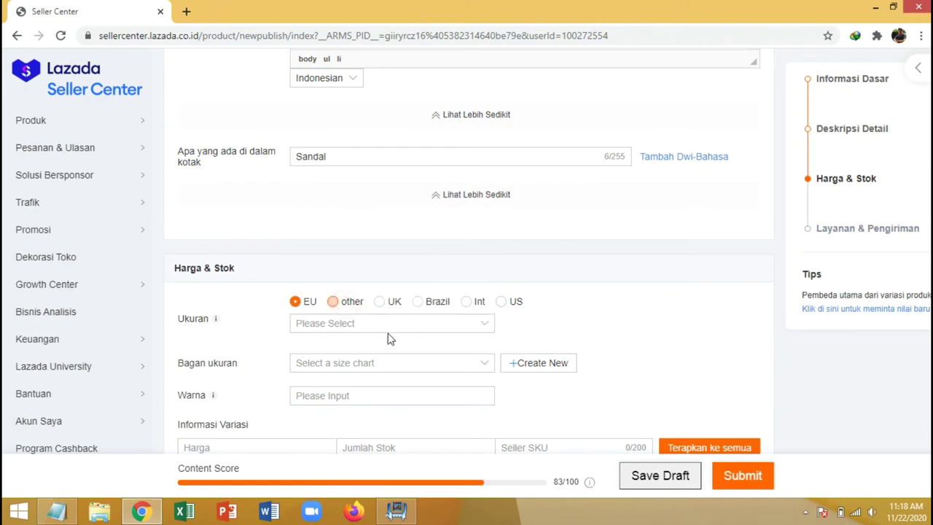
pyautogui.click(389, 327)
pyautogui.scroll(-2, 389, 291)
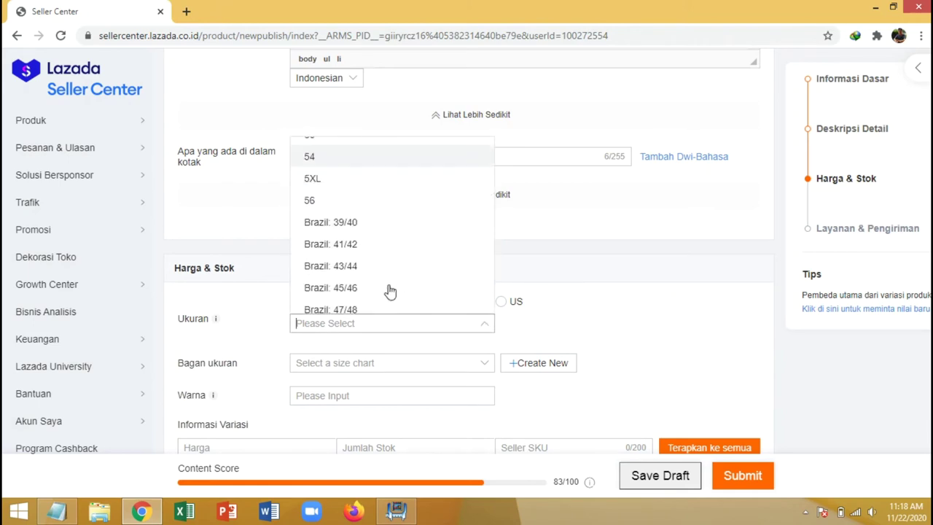
pyautogui.click(610, 315)
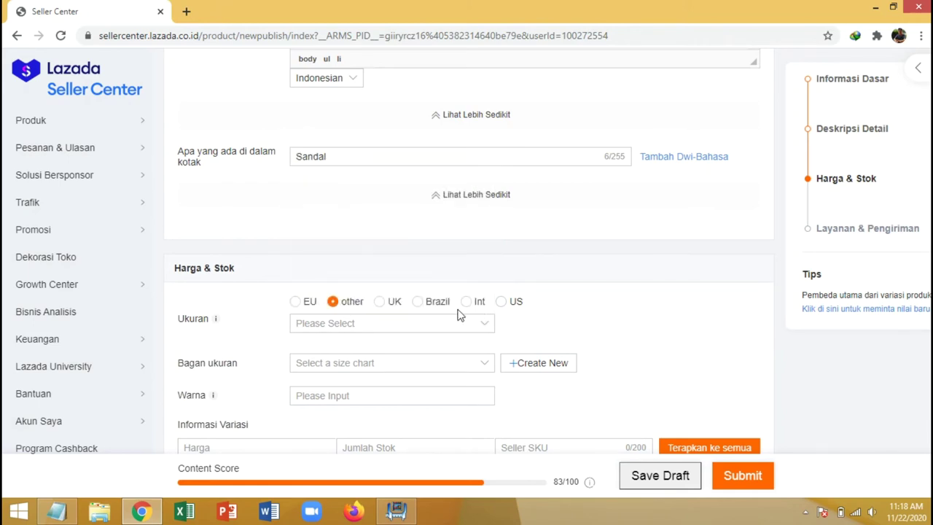
pyautogui.click(384, 303)
pyautogui.click(387, 323)
pyautogui.scroll(-5, 389, 312)
pyautogui.click(706, 364)
pyautogui.scroll(-1, 298, 254)
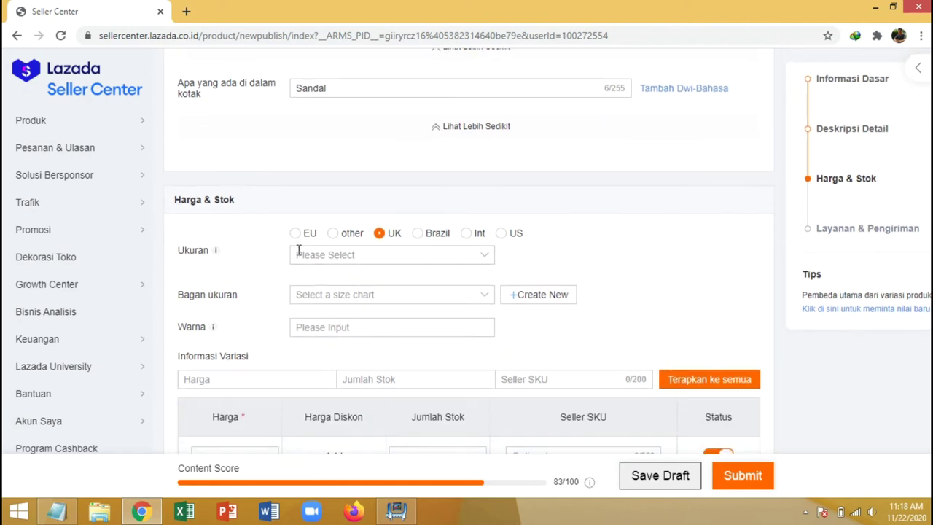
# Choose the EU size system for Ukuran and add sizes 38 and 39
pyautogui.click(296, 232)
pyautogui.click(363, 254)
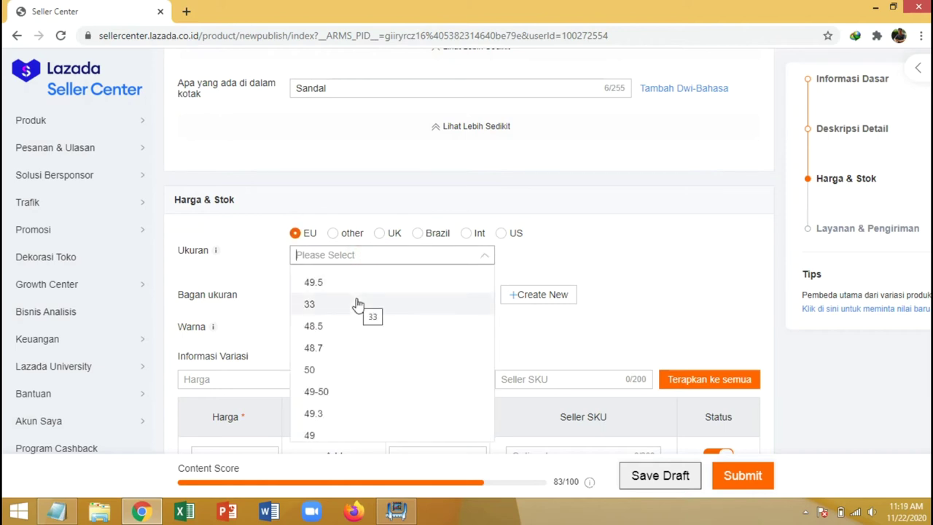
pyautogui.scroll(-1, 356, 306)
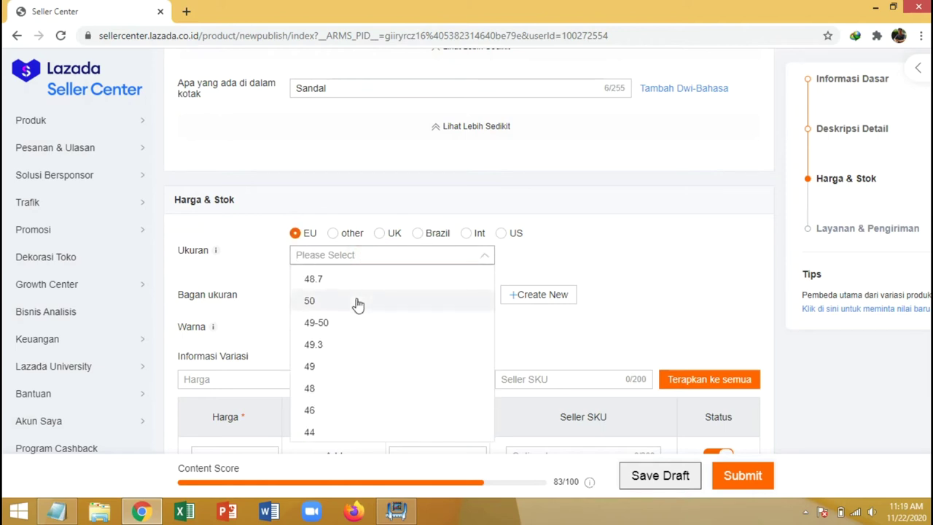
pyautogui.scroll(-1, 355, 314)
pyautogui.scroll(-1, 354, 319)
pyautogui.scroll(-1, 354, 315)
pyautogui.scroll(-4, 355, 317)
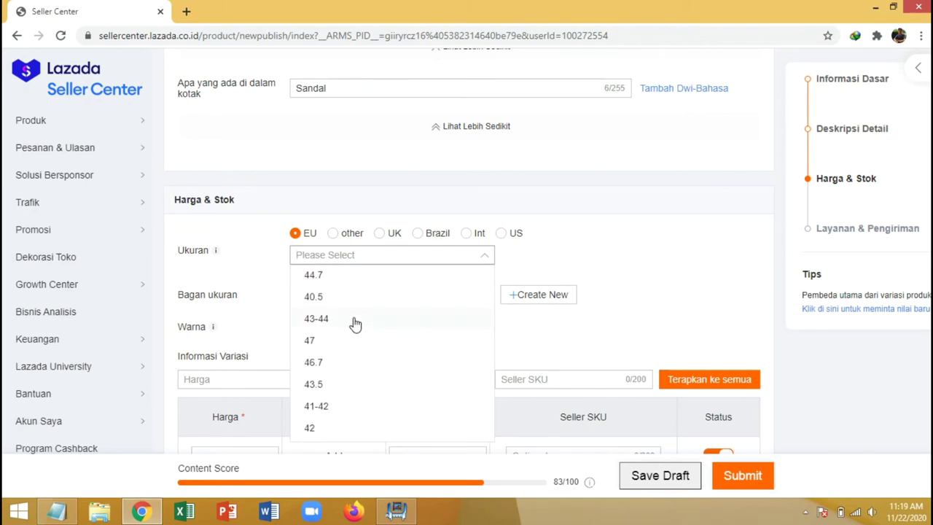
pyautogui.scroll(-2, 346, 368)
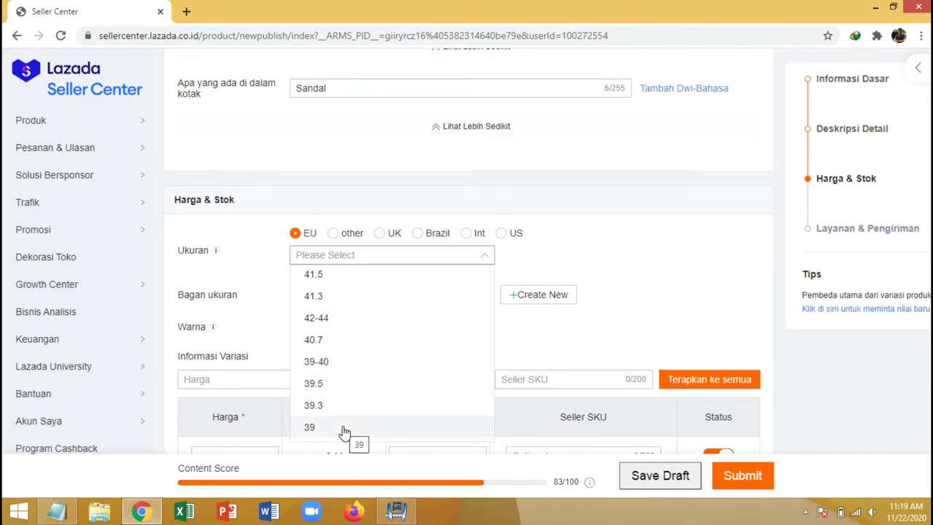
pyautogui.scroll(-1, 344, 431)
pyautogui.scroll(-1, 341, 417)
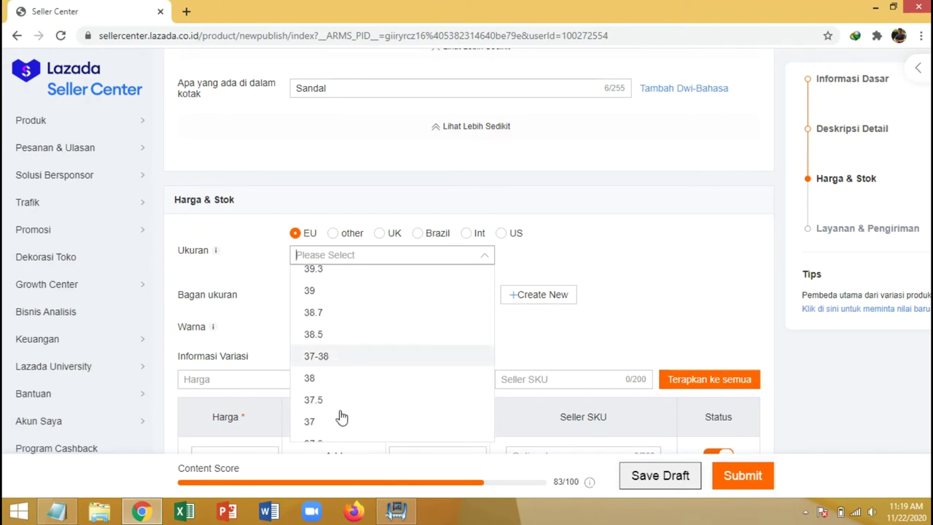
pyautogui.click(339, 380)
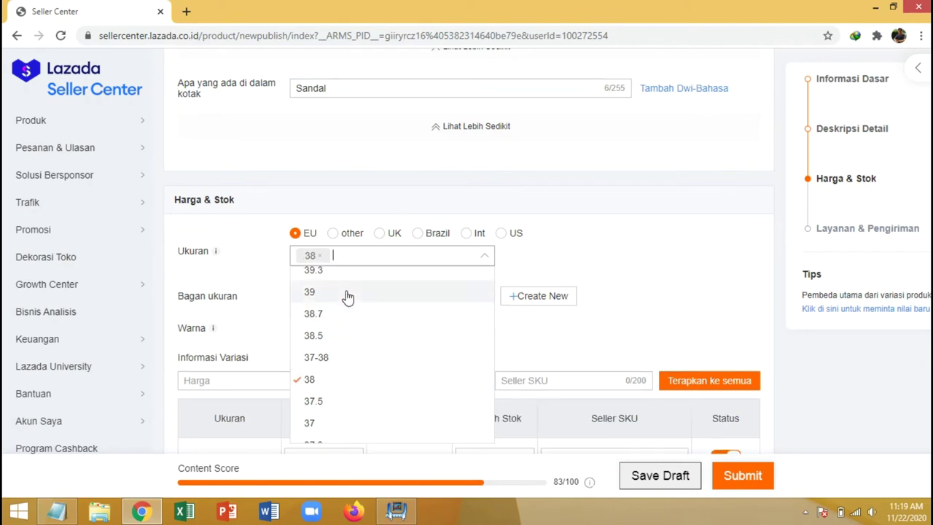
pyautogui.click(347, 294)
# Add sizes 40 and 41 to the EU sizes in Ukuran
pyautogui.scroll(1, 339, 350)
pyautogui.scroll(1, 340, 321)
pyautogui.scroll(4, 336, 342)
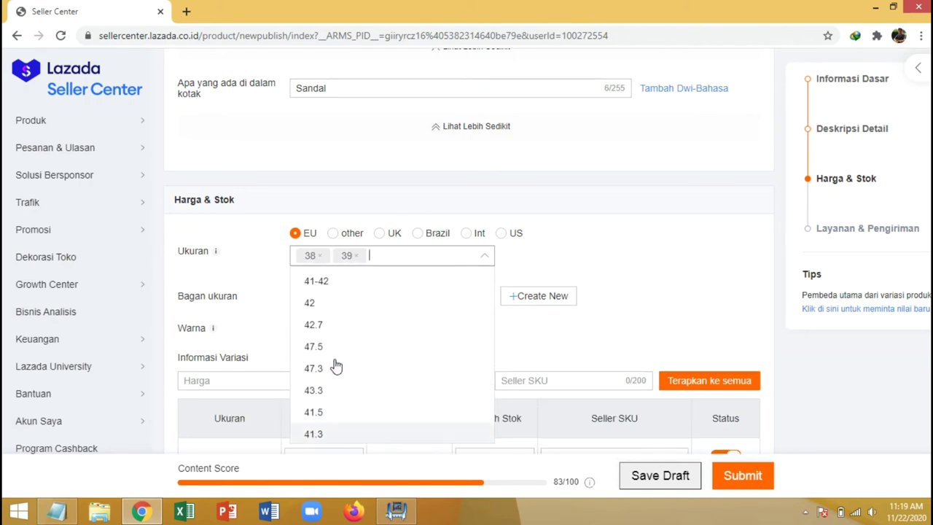
pyautogui.scroll(2, 339, 320)
pyautogui.scroll(1, 339, 319)
pyautogui.click(339, 318)
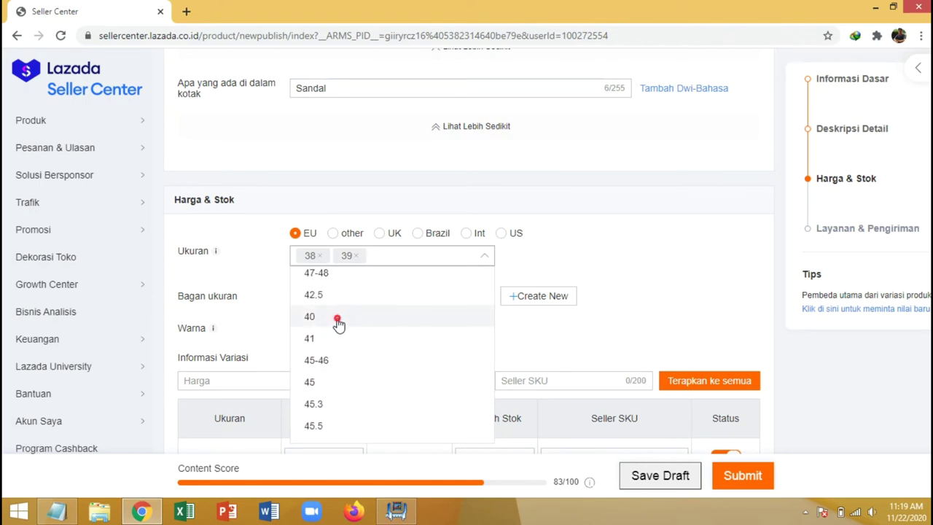
pyautogui.click(339, 337)
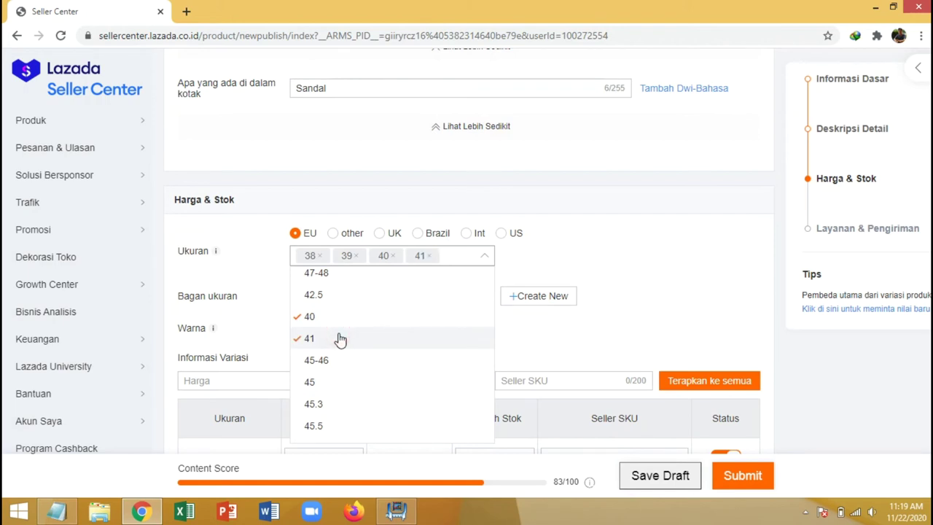
# Find and add sizes 42 and 43 to the Ukuran selection, and close the size list
pyautogui.write('42')
pyautogui.click(402, 355)
pyautogui.press('BackSpace')
pyautogui.write('4')
pyautogui.press('BackSpace')
pyautogui.write('3')
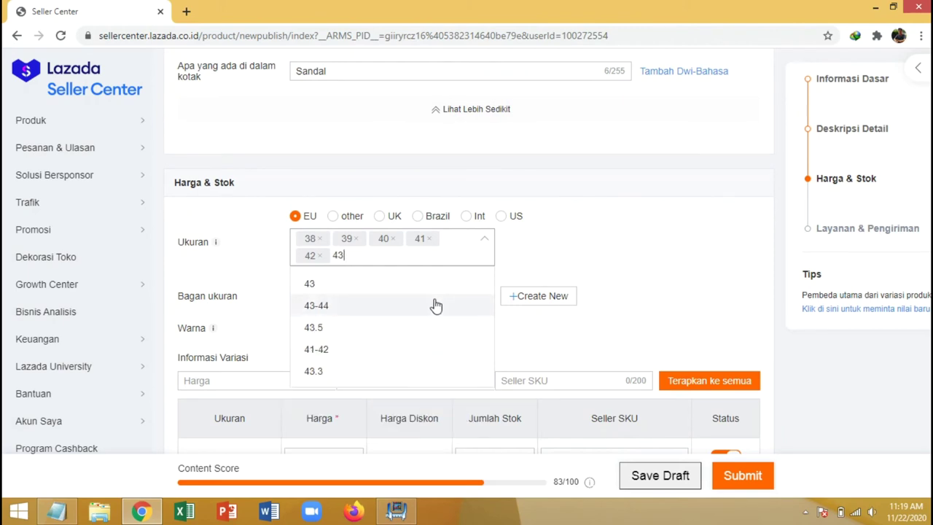
pyautogui.click(422, 283)
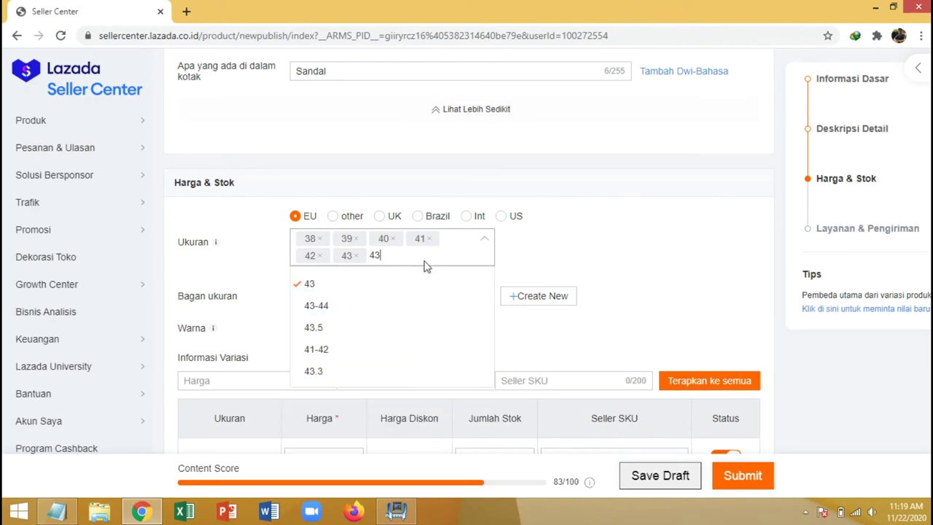
pyautogui.press('BackSpace')
pyautogui.press('BackSpace')
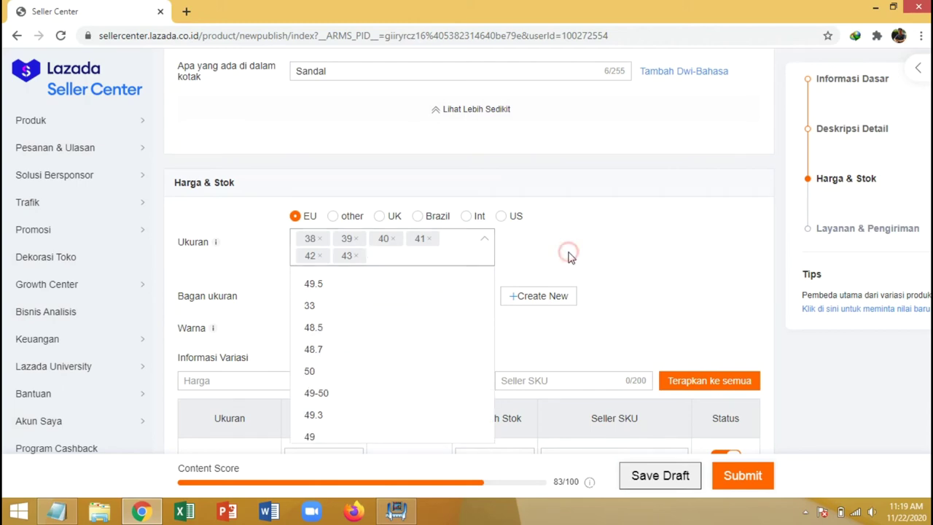
pyautogui.click(570, 255)
pyautogui.scroll(-4, 569, 251)
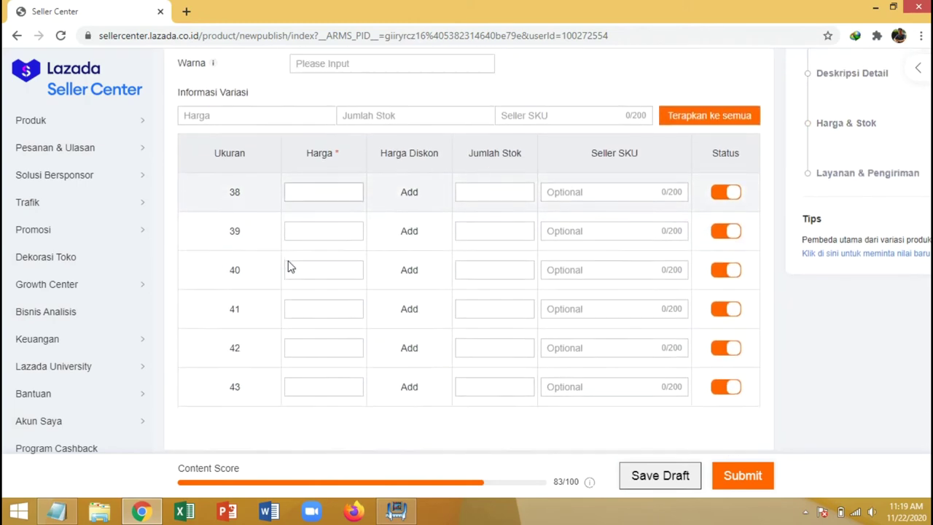
pyautogui.scroll(-3, 288, 268)
pyautogui.scroll(6, 288, 268)
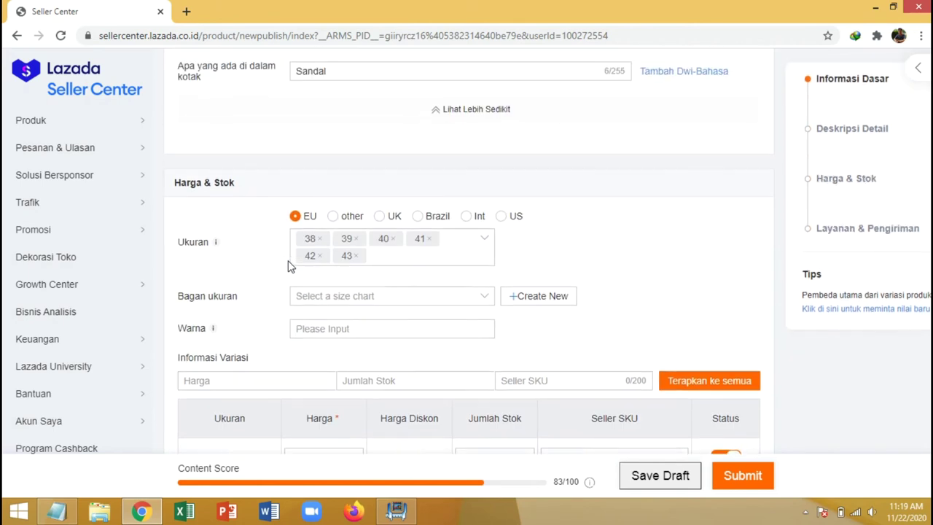
pyautogui.click(414, 300)
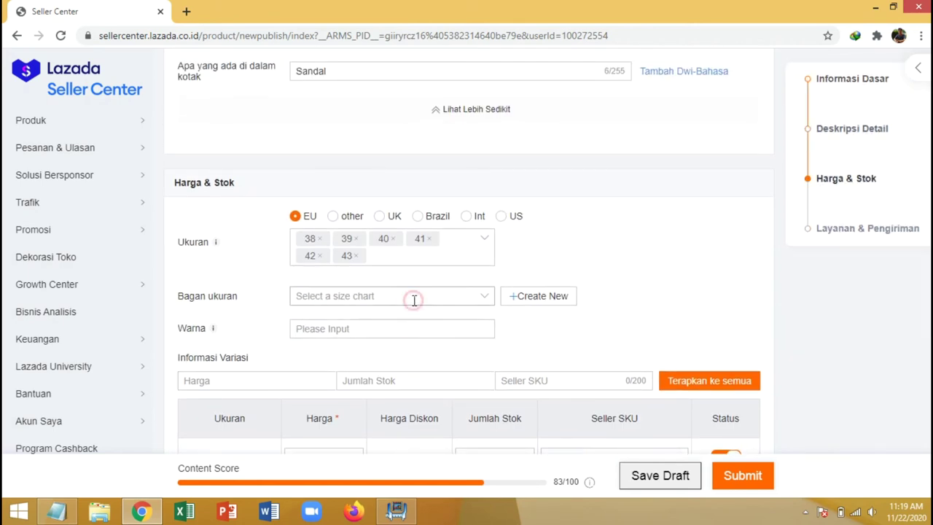
pyautogui.click(586, 265)
# Add Merah and Cokelat as the first two colour variations under Warna
pyautogui.click(364, 328)
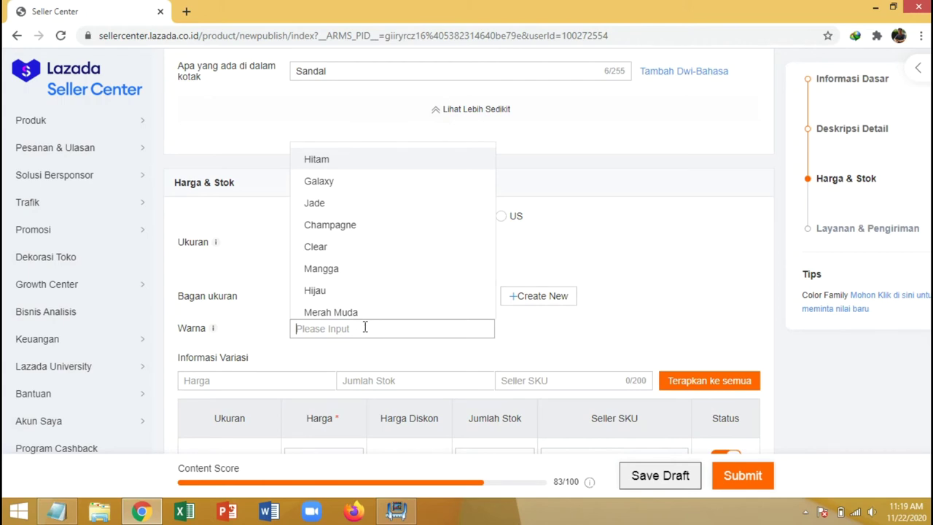
pyautogui.write('Merah')
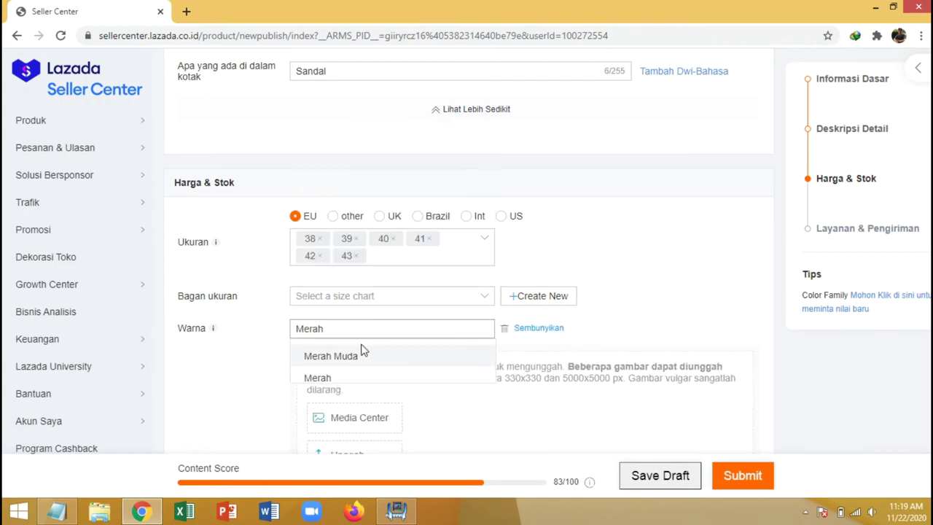
pyautogui.scroll(-2, 513, 424)
pyautogui.click(409, 368)
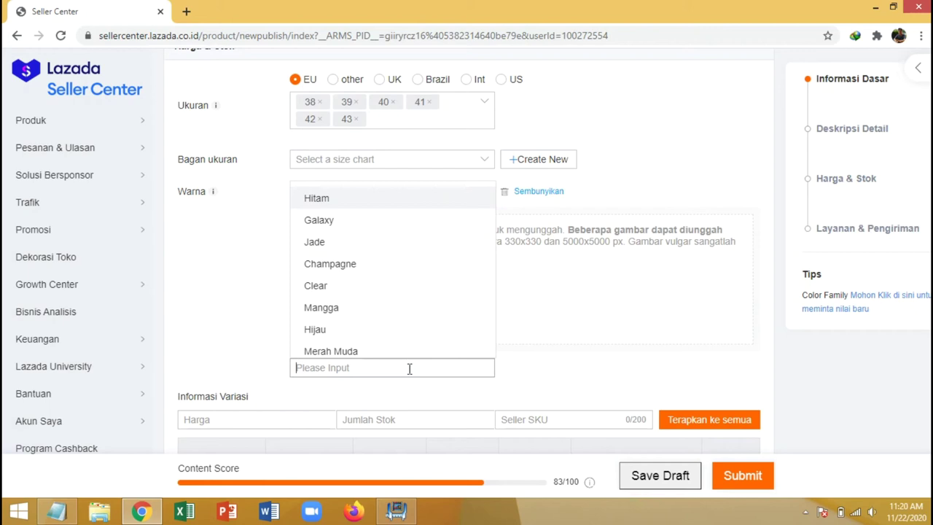
pyautogui.write('Cokelat')
pyautogui.press('Return')
# Add a third colour variation named Oliver under Warna
pyautogui.scroll(-3, 401, 385)
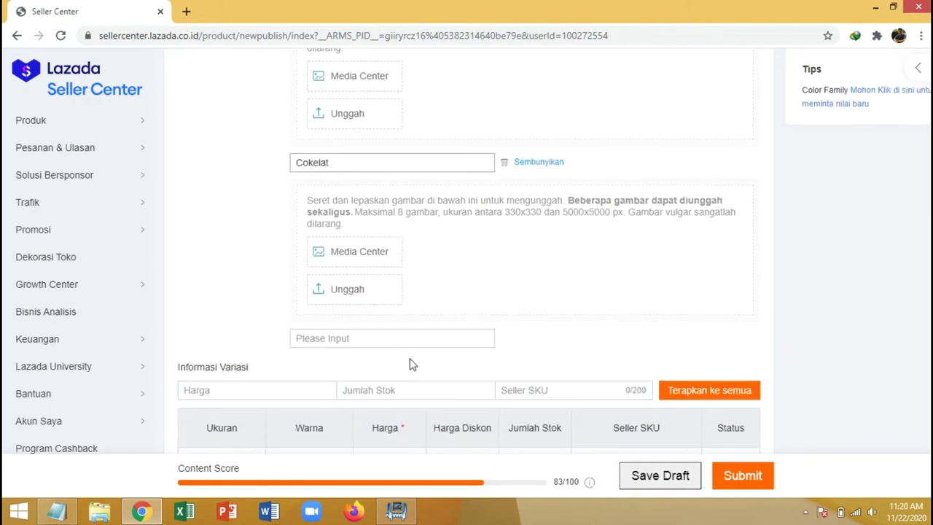
pyautogui.click(422, 331)
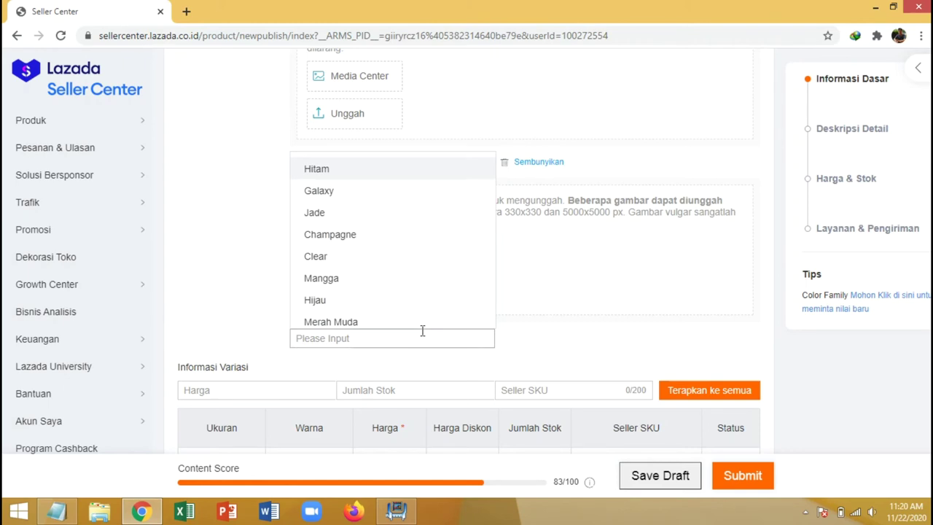
pyautogui.write('Oliver')
pyautogui.press('Return')
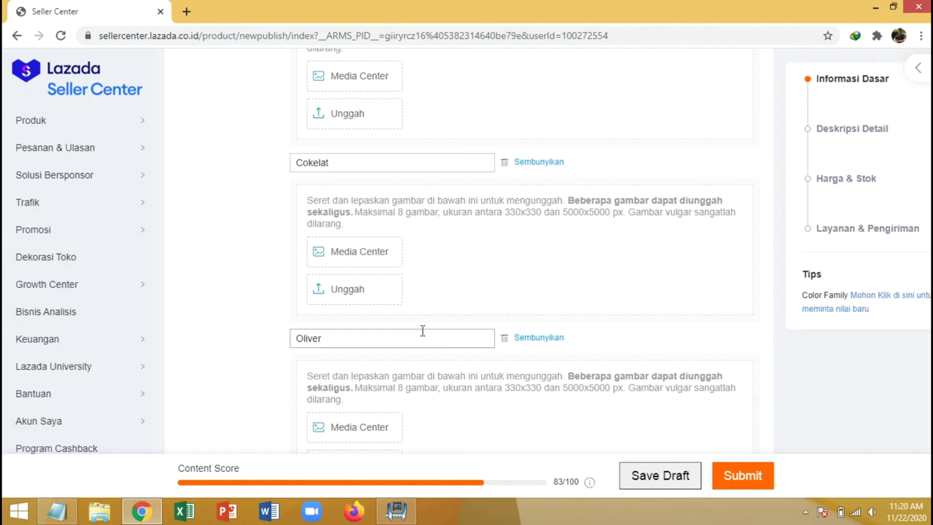
pyautogui.click(421, 330)
# Upload the merah picture plus the sole and strap close-ups from the sandal hercules folder for the Merah variation, and show the content score criteria
pyautogui.scroll(3, 416, 264)
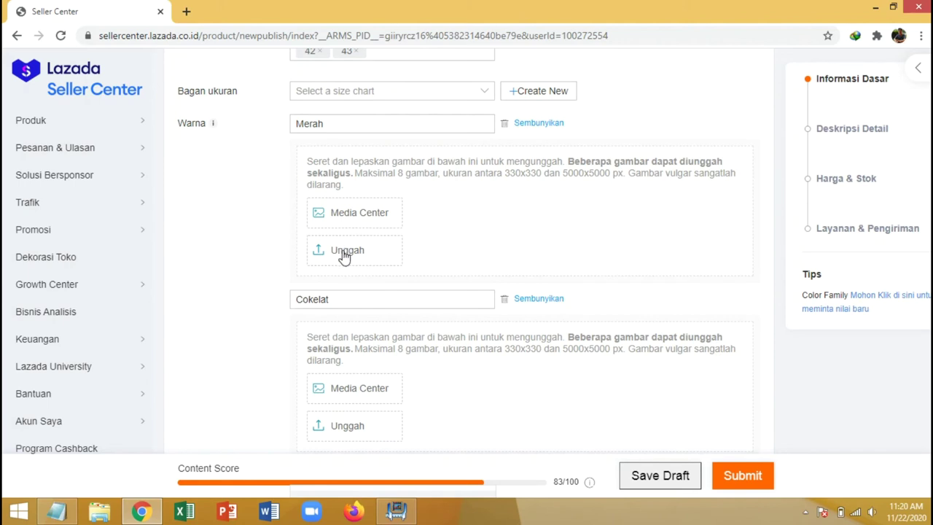
pyautogui.scroll(2, 345, 257)
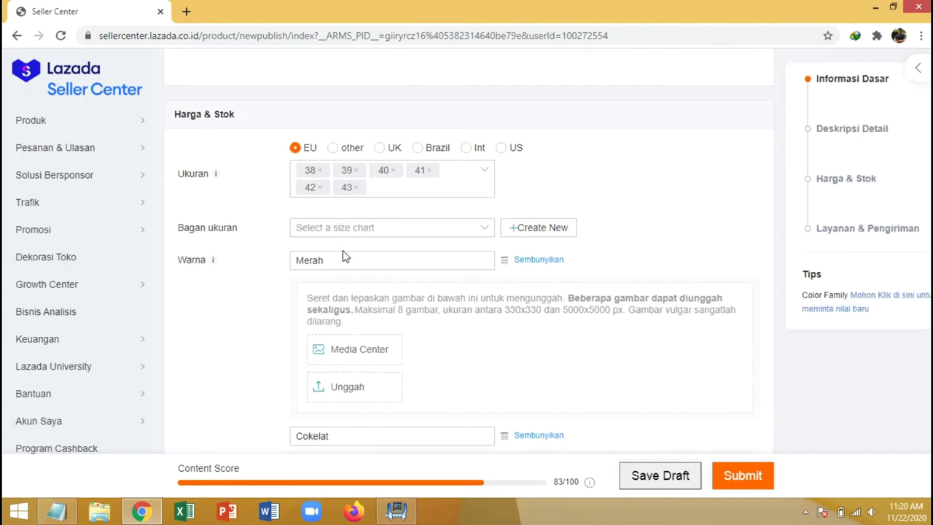
pyautogui.click(375, 390)
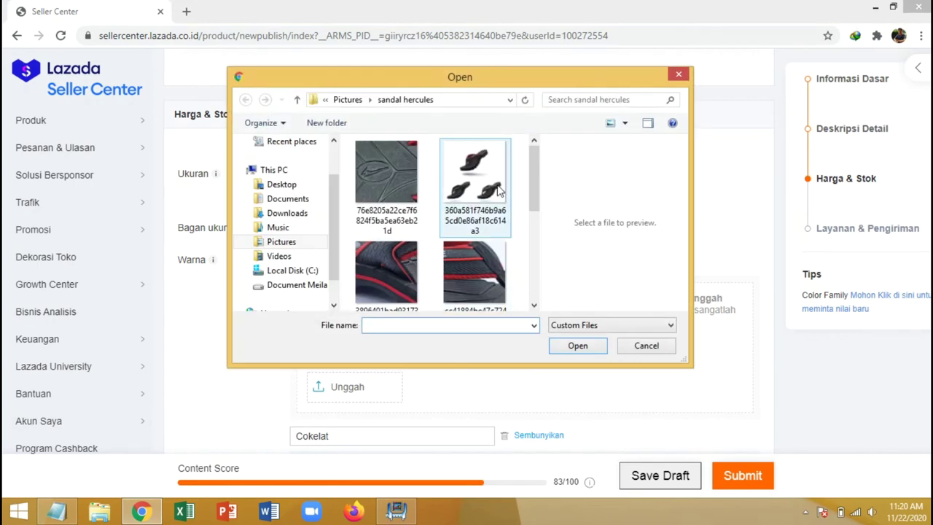
pyautogui.click(404, 183)
pyautogui.keyDown('ctrl'); pyautogui.click(448, 267); pyautogui.keyUp('ctrl')
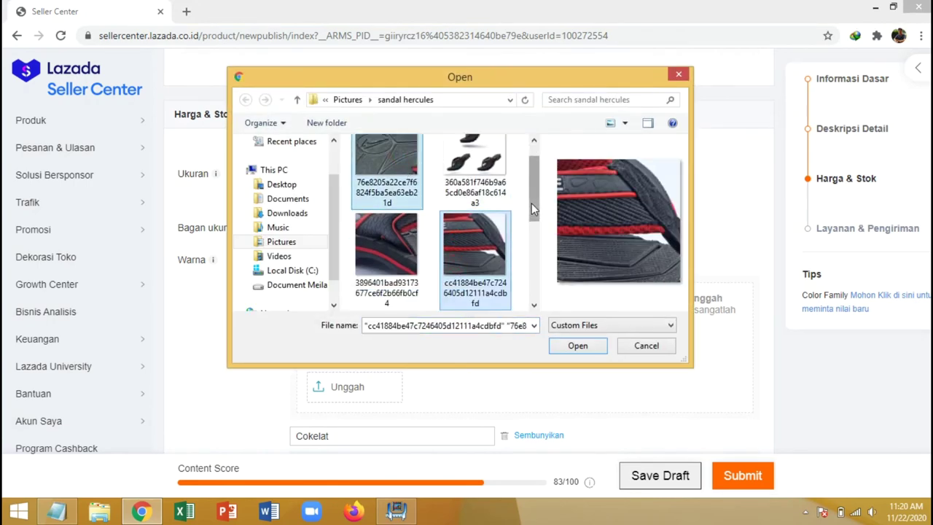
pyautogui.scroll(-3, 515, 253)
pyautogui.keyDown('ctrl'); pyautogui.click(501, 249); pyautogui.keyUp('ctrl')
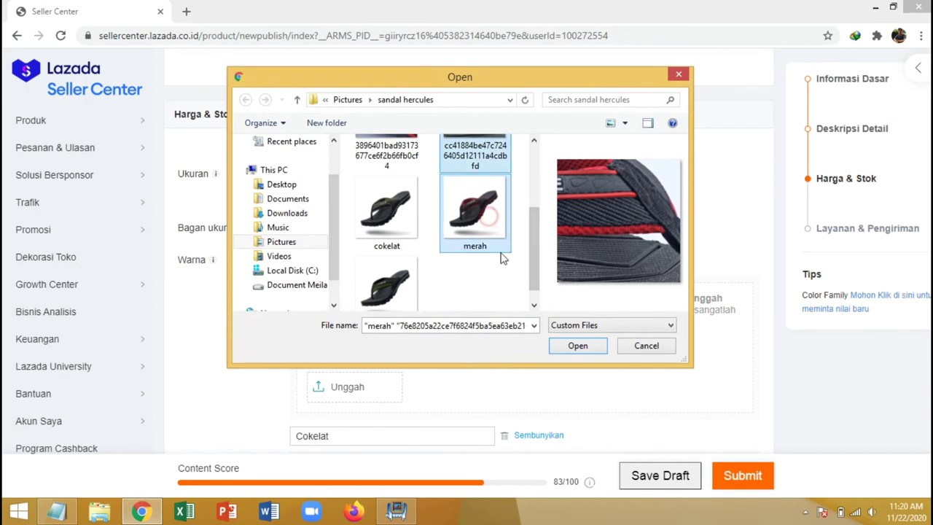
pyautogui.click(597, 350)
pyautogui.scroll(-1, 597, 386)
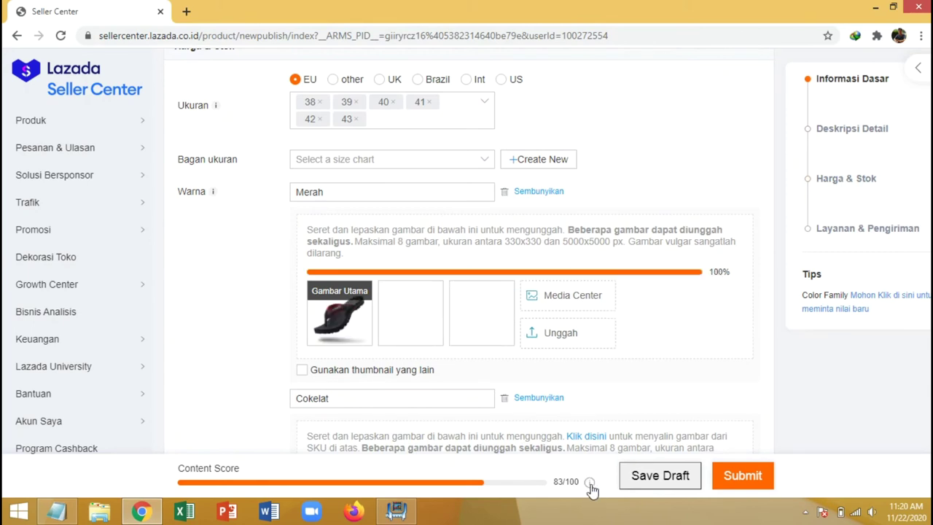
pyautogui.moveTo(591, 486)
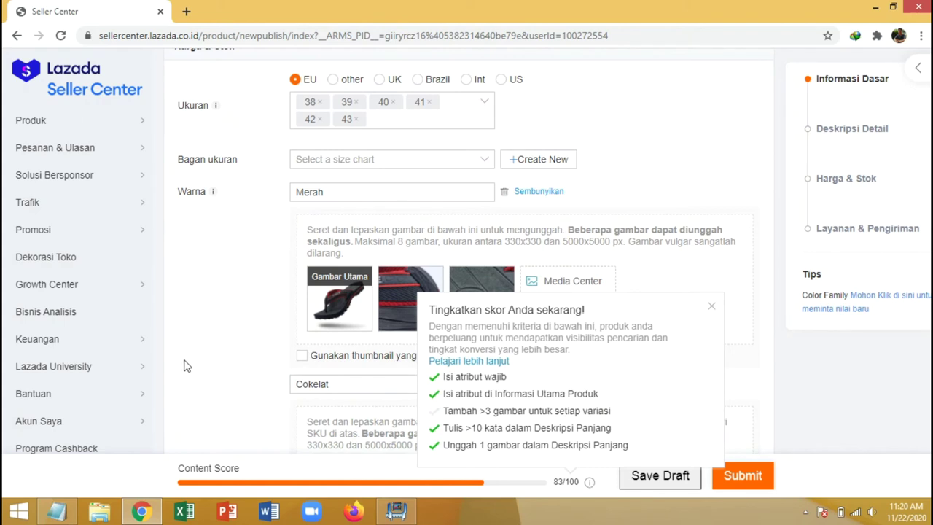
# Upload the cokelat picture, the sole close-up and the three-sandal group picture from the sandal hercules folder for the Cokelat variation
pyautogui.scroll(-3, 240, 329)
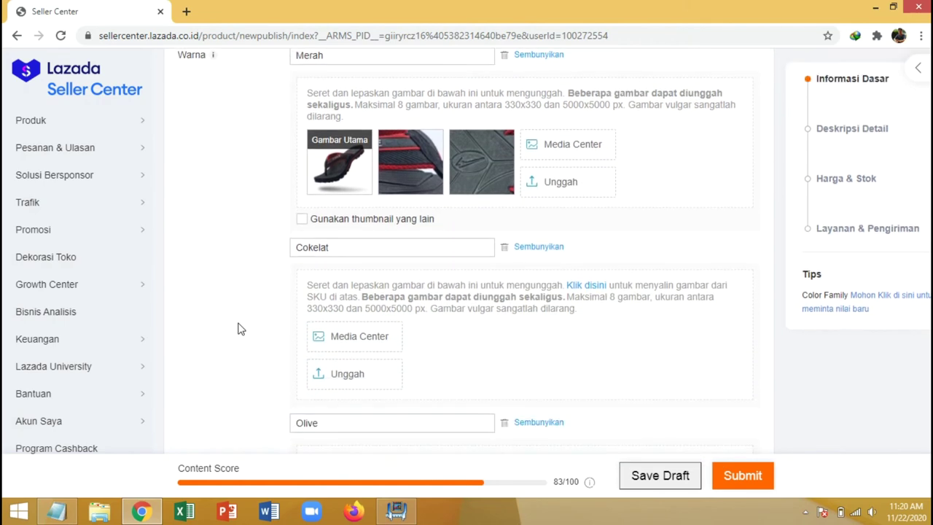
pyautogui.click(377, 305)
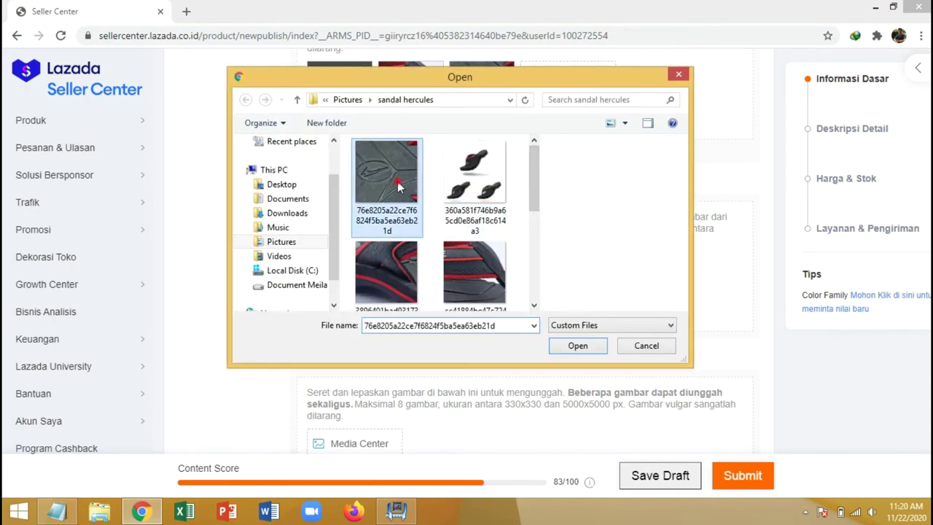
pyautogui.click(393, 161)
pyautogui.keyDown('ctrl'); pyautogui.click(492, 182); pyautogui.keyUp('ctrl')
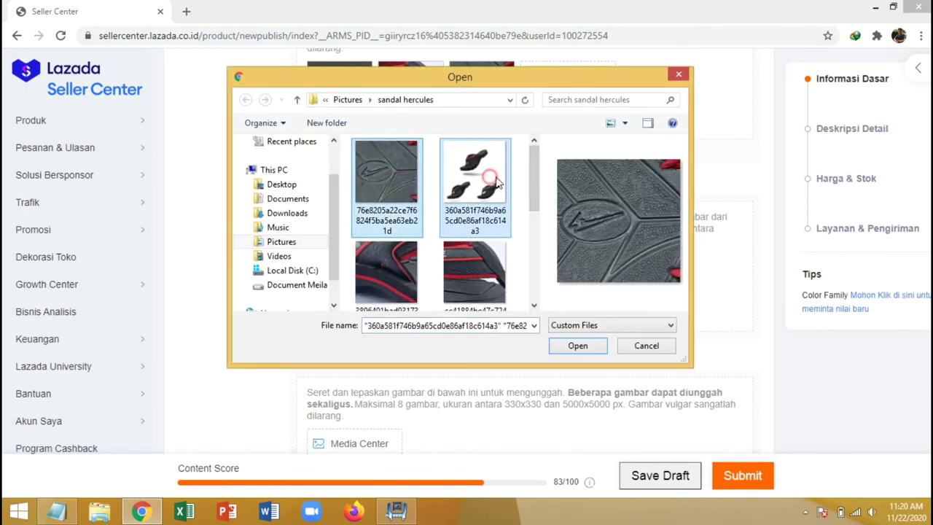
pyautogui.moveTo(534, 189); pyautogui.dragTo(537, 283)
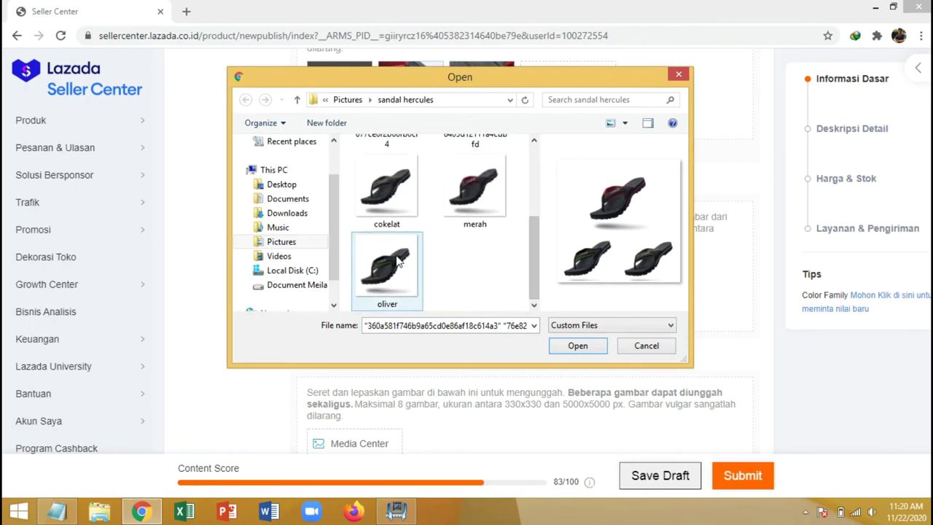
pyautogui.keyDown('ctrl'); pyautogui.click(386, 188); pyautogui.keyUp('ctrl')
pyautogui.click(575, 347)
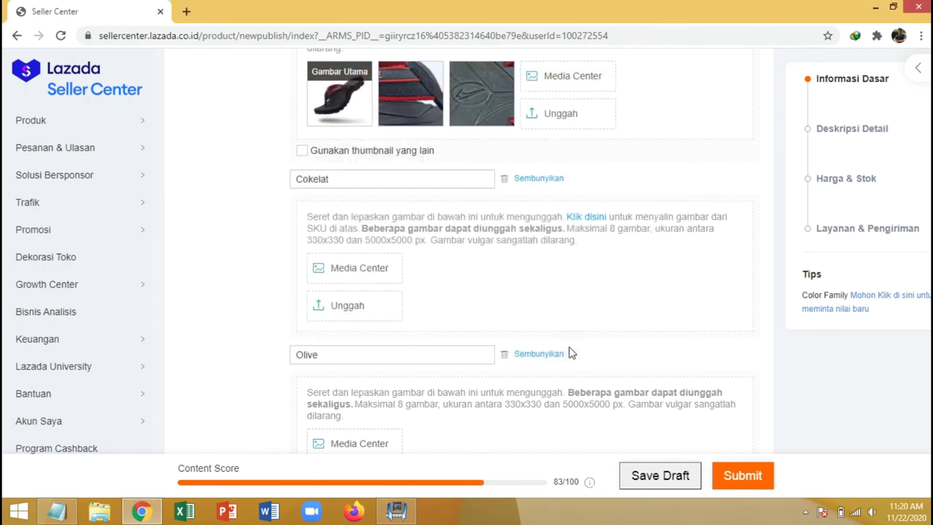
# Upload the oliver picture, the three-sandal group picture and the sole close-up from the sandal hercules folder for the Olive variation
pyautogui.scroll(-2, 450, 355)
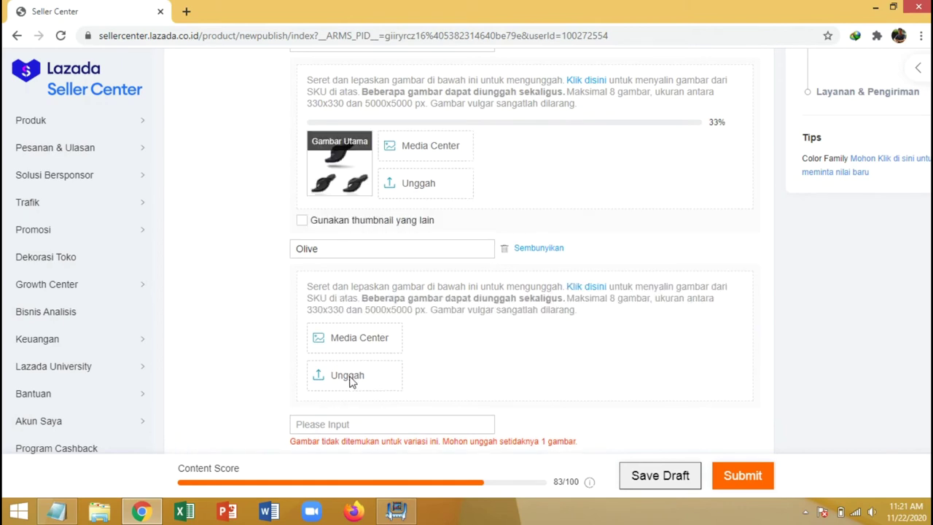
pyautogui.click(468, 350)
pyautogui.click(473, 175)
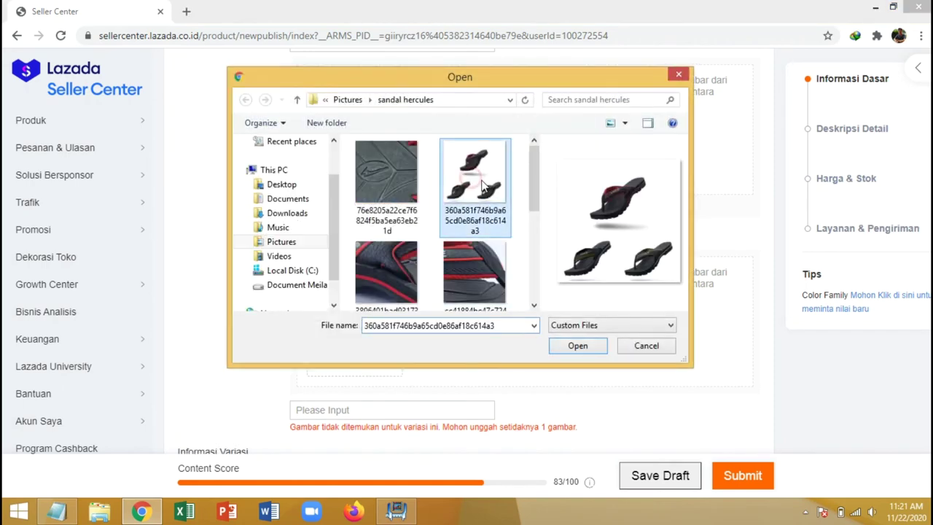
pyautogui.keyDown('ctrl'); pyautogui.click(386, 175); pyautogui.keyUp('ctrl')
pyautogui.moveTo(539, 198); pyautogui.dragTo(546, 285)
pyautogui.keyDown('ctrl'); pyautogui.click(399, 266); pyautogui.keyUp('ctrl')
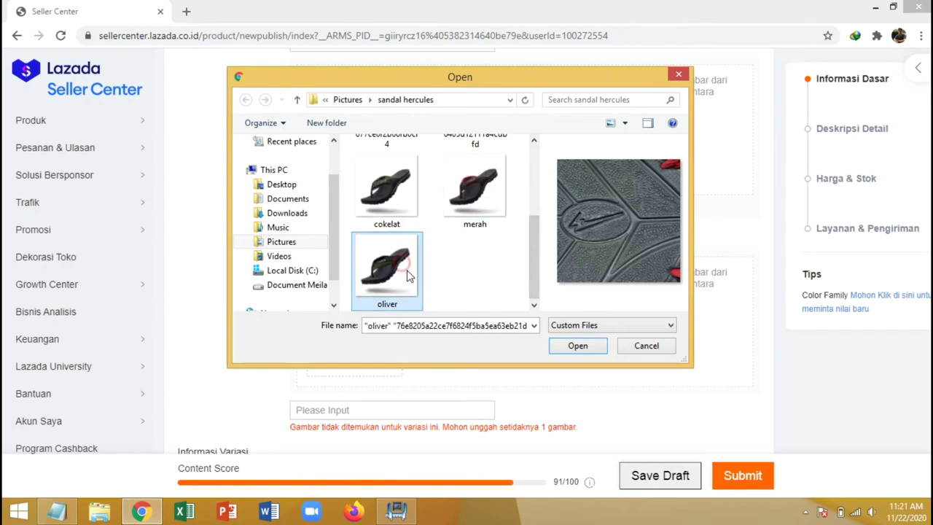
pyautogui.click(578, 345)
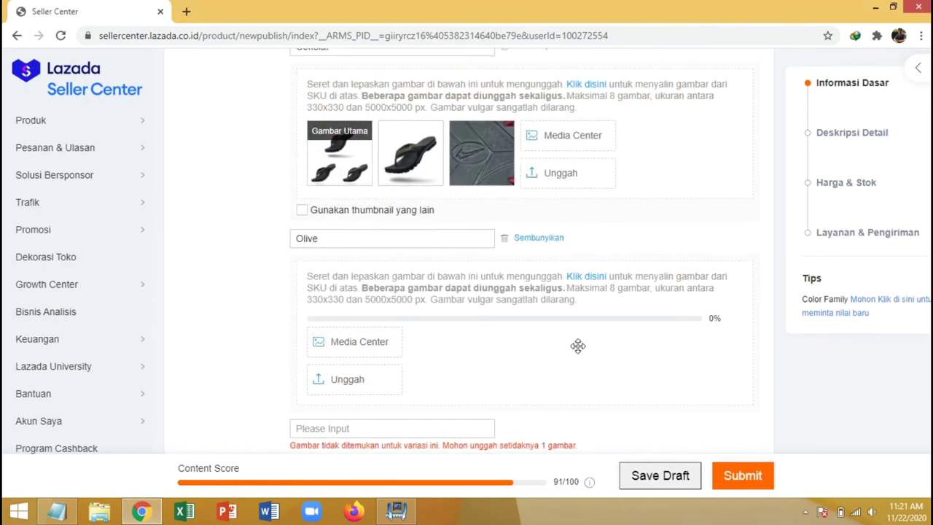
# Reorder the Cokelat and Olive images so that each variation's single-sandal picture comes first as its main image
pyautogui.scroll(3, 575, 347)
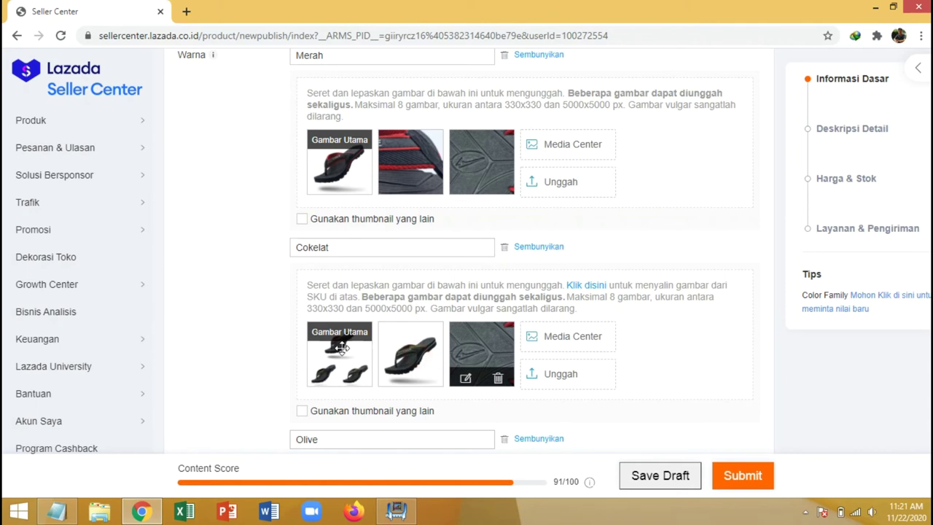
pyautogui.moveTo(329, 347); pyautogui.dragTo(418, 354)
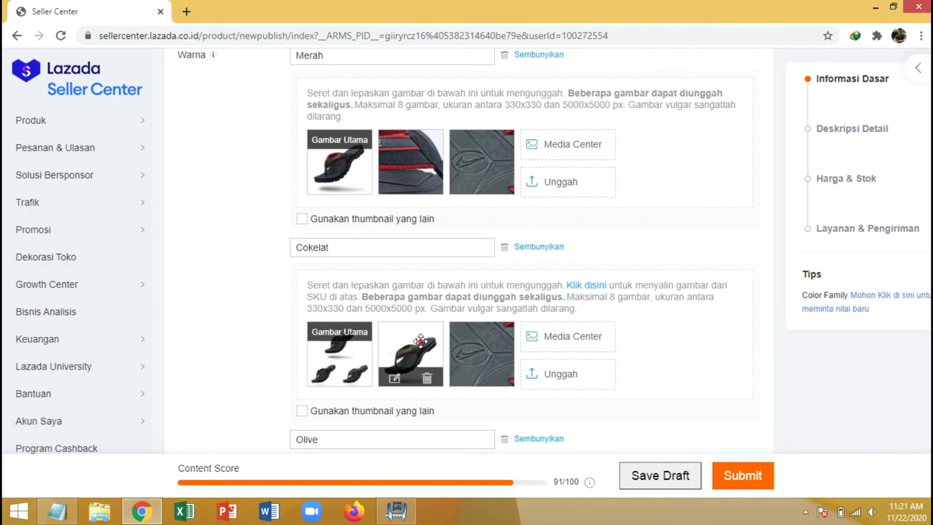
pyautogui.moveTo(330, 337); pyautogui.dragTo(352, 335)
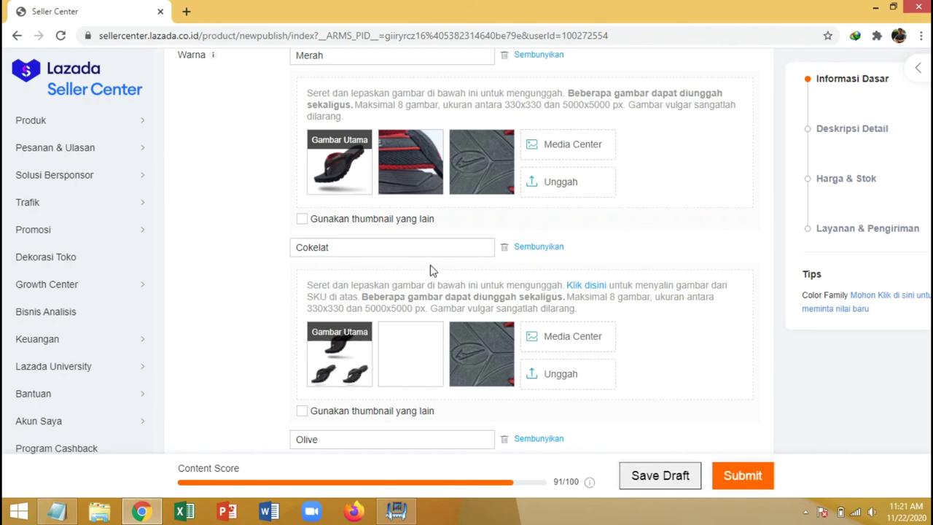
pyautogui.scroll(-3, 431, 269)
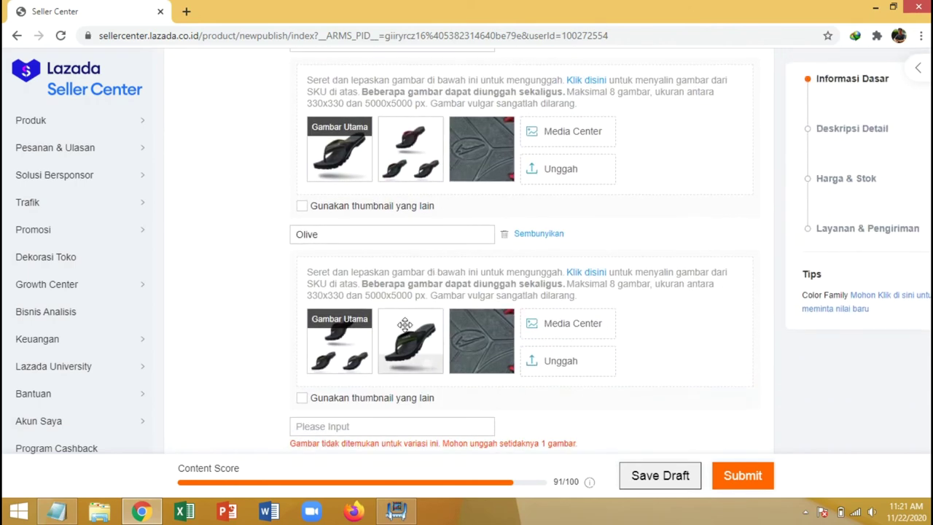
pyautogui.moveTo(371, 332); pyautogui.dragTo(337, 332)
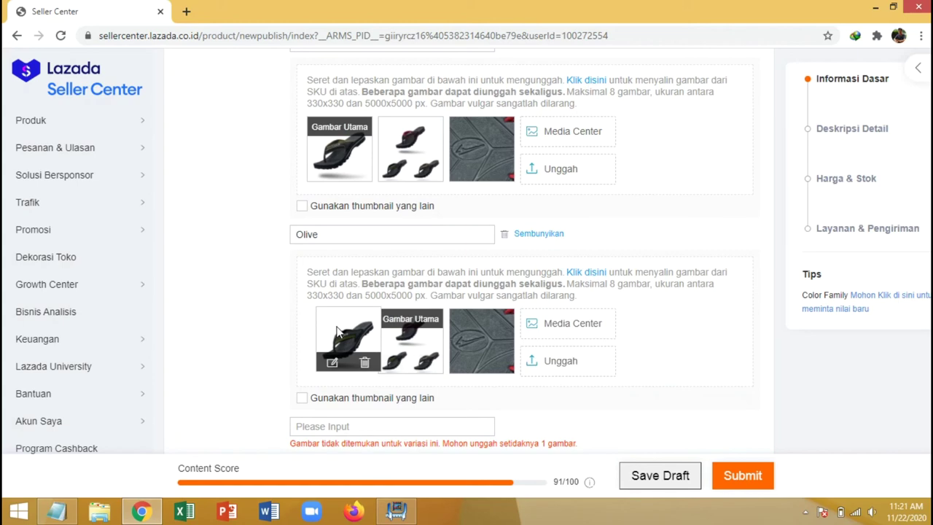
# Enter a bulk price of 150000 and a stock quantity of 1000 under Informasi Variasi
pyautogui.scroll(-4, 569, 298)
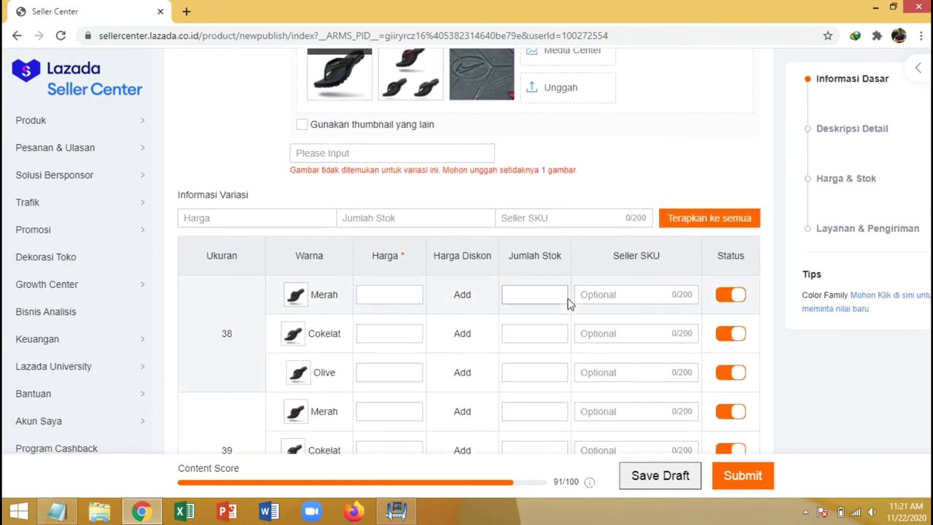
pyautogui.click(289, 218)
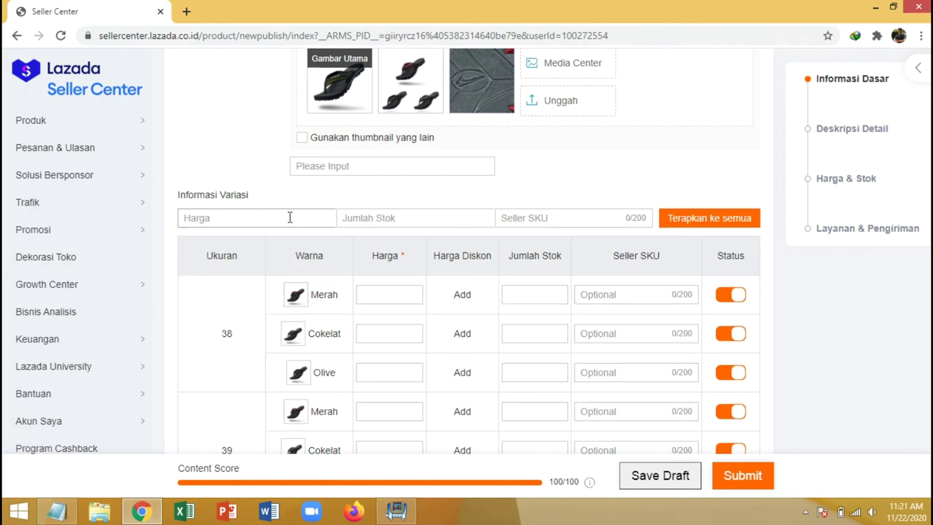
pyautogui.click(289, 217)
pyautogui.write('150000')
pyautogui.click(423, 215)
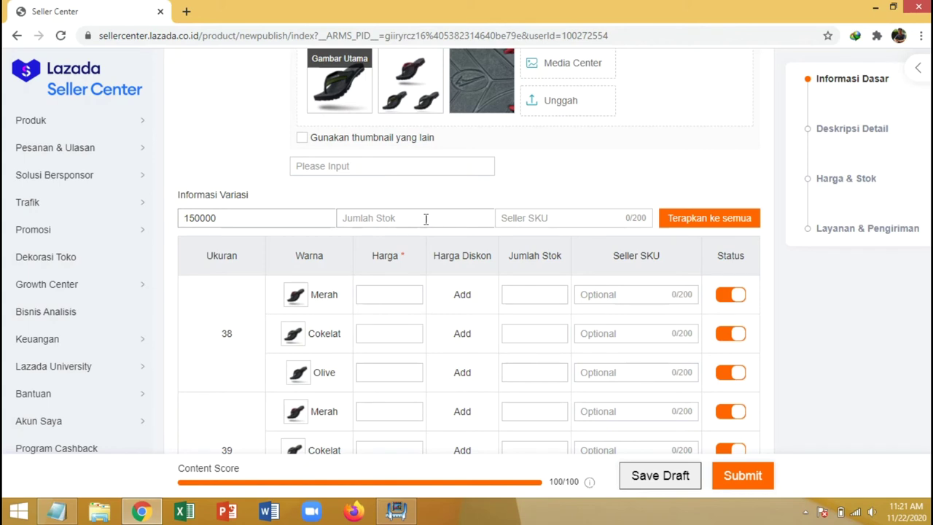
pyautogui.click(425, 218)
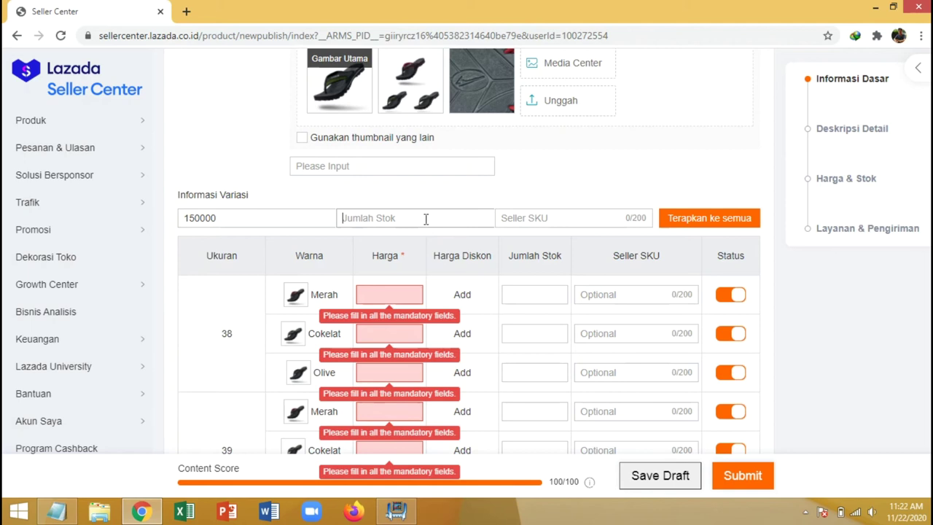
pyautogui.write('5')
pyautogui.press('BackSpace')
pyautogui.write('100')
pyautogui.write('0')
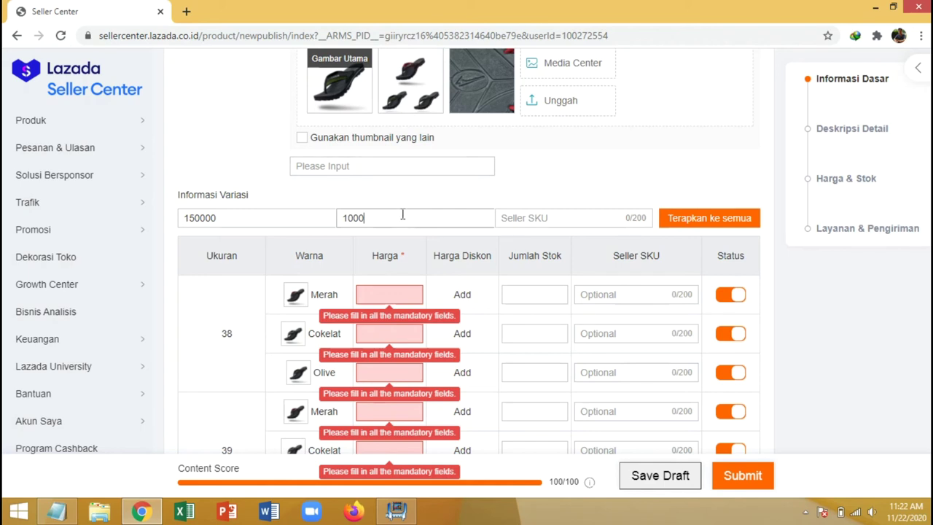
pyautogui.click(387, 202)
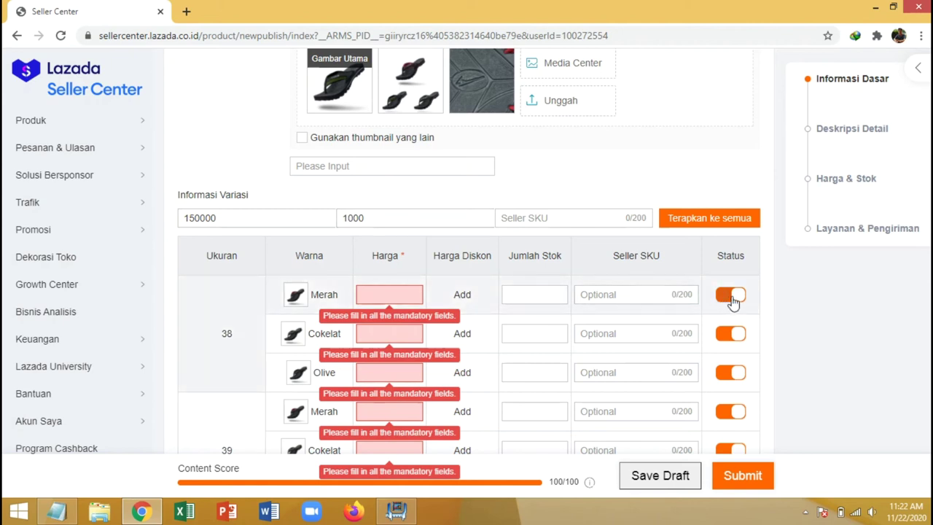
# Enter Hercules as the bulk Seller SKU and apply the price, stock and SKU to all variations
pyautogui.click(543, 219)
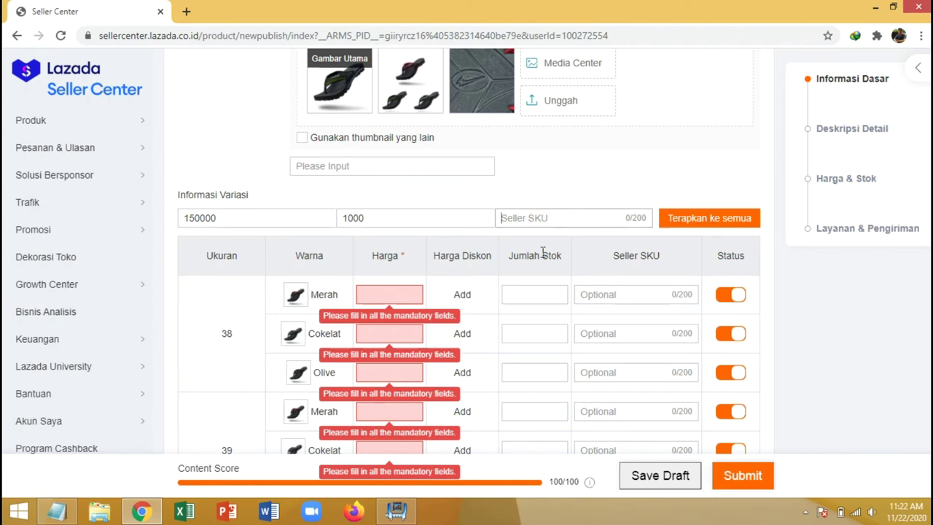
pyautogui.write('Hercules')
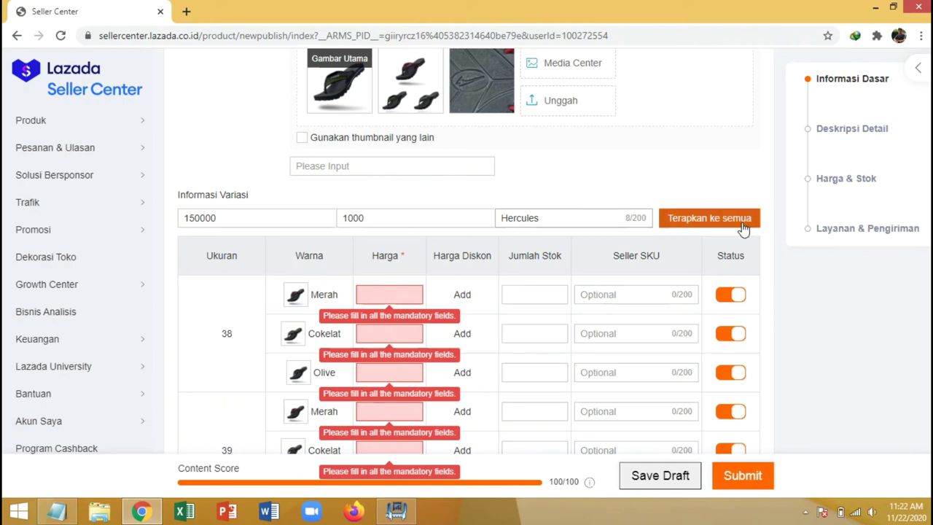
pyautogui.scroll(-4, 743, 229)
pyautogui.scroll(4, 743, 229)
pyautogui.click(714, 222)
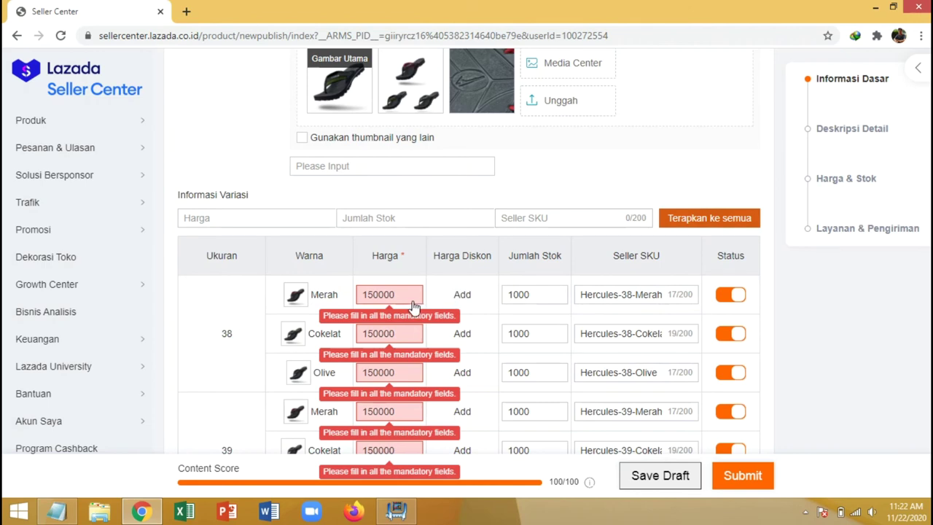
pyautogui.scroll(-3, 412, 304)
pyautogui.scroll(-6, 412, 305)
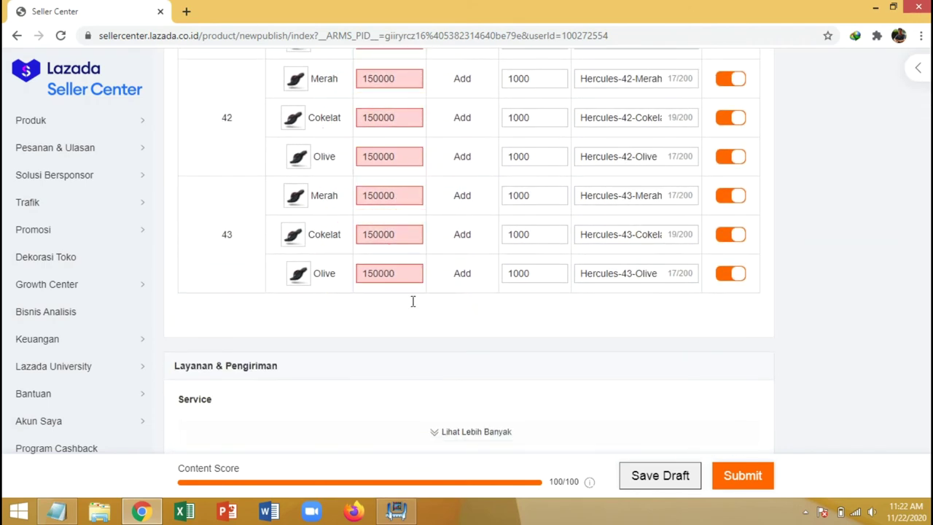
pyautogui.scroll(9, 413, 302)
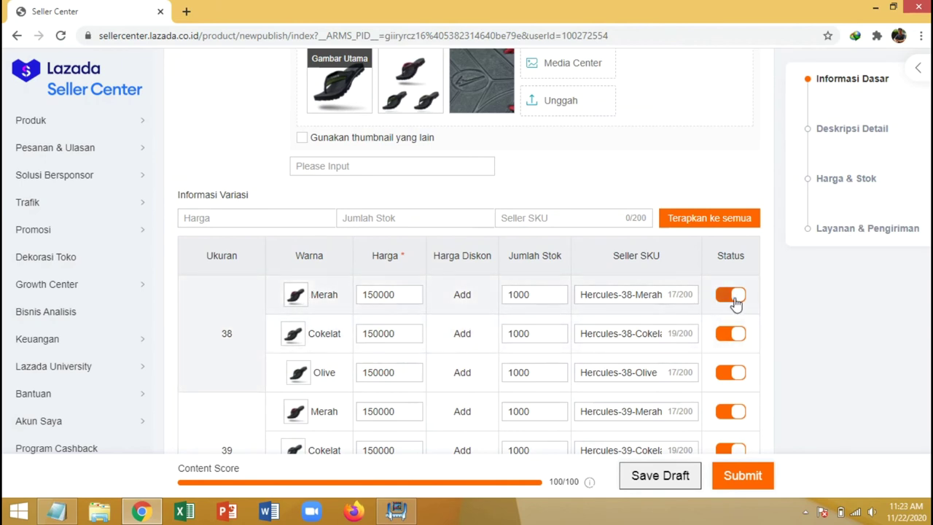
# Deactivate the Merah, Cokelat and Olive variations of size 38
pyautogui.click(734, 296)
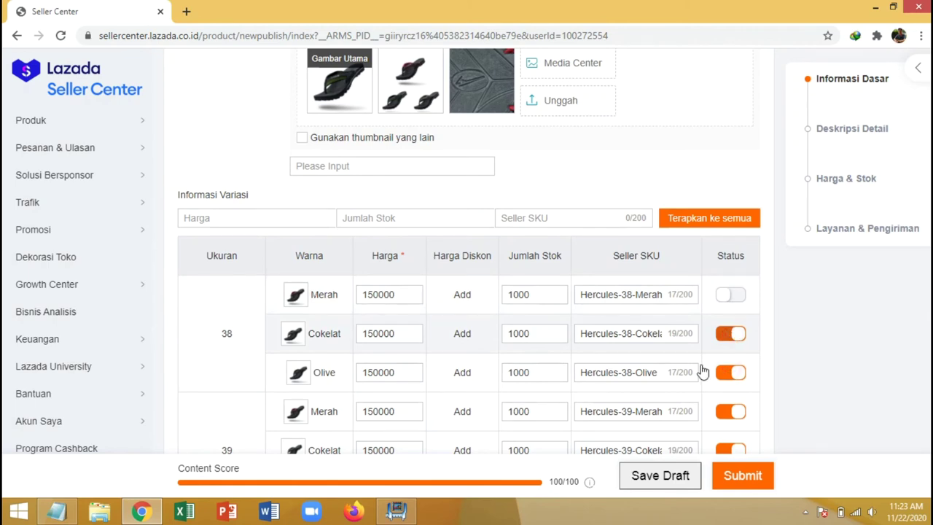
pyautogui.scroll(-3, 446, 351)
pyautogui.scroll(-5, 445, 352)
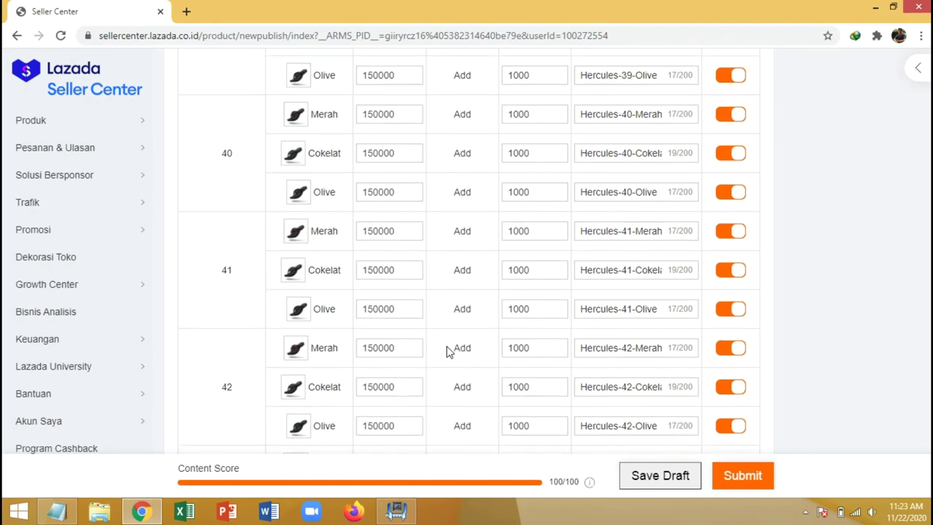
pyautogui.scroll(5, 446, 350)
pyautogui.scroll(3, 447, 343)
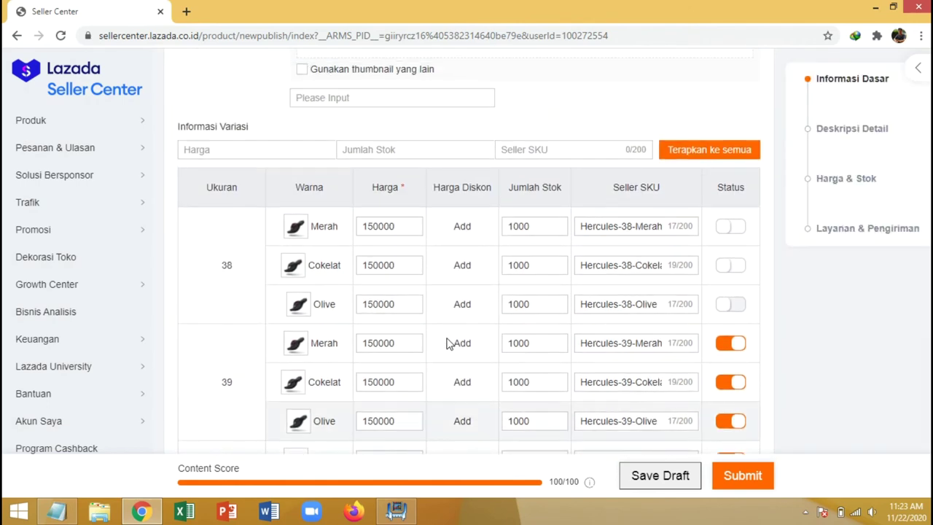
# Open the discount settings for the size 38 Merah variation and set its Harga Diskon to 100000
pyautogui.click(462, 227)
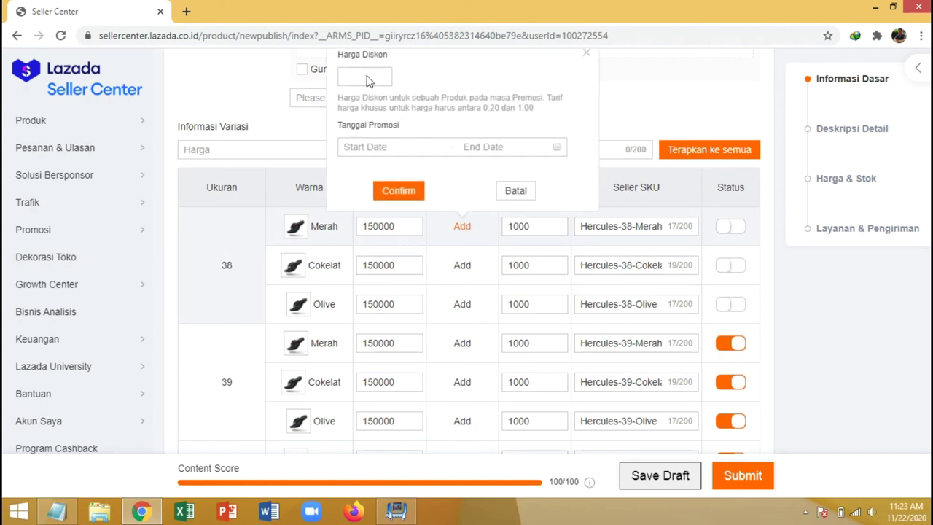
pyautogui.write('10000')
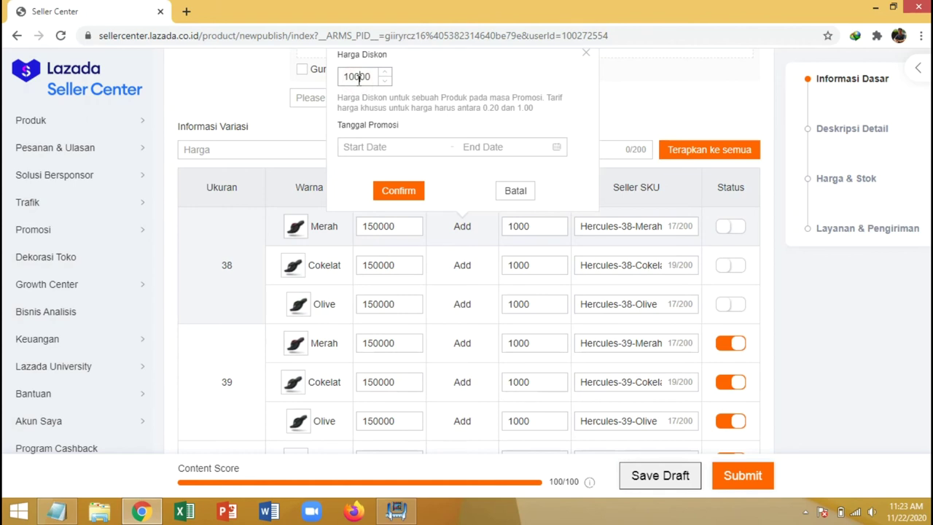
pyautogui.press('BackSpace')
pyautogui.press('BackSpace')
pyautogui.press('BackSpace')
# Set the size 38 Merah discount's promotion period from 2020-11-22 to 2023-02-28 and confirm the discount
pyautogui.click(358, 146)
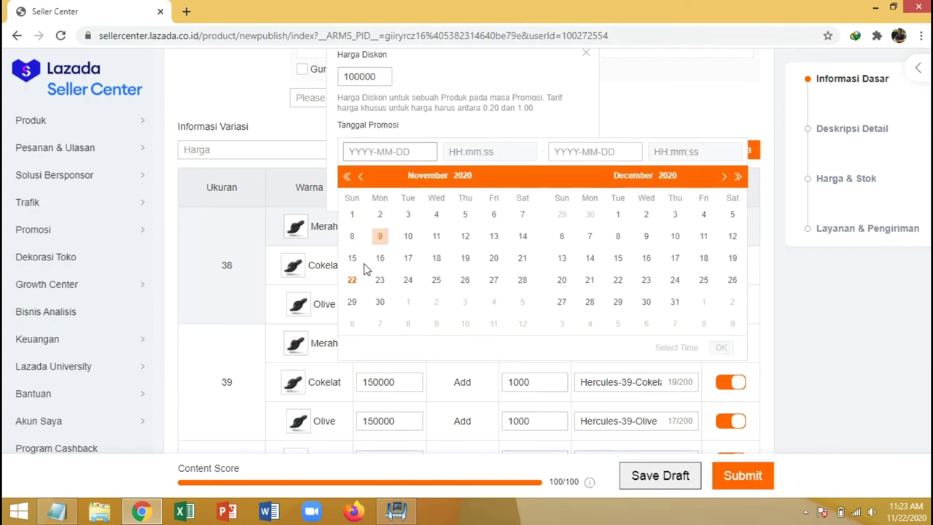
pyautogui.click(351, 279)
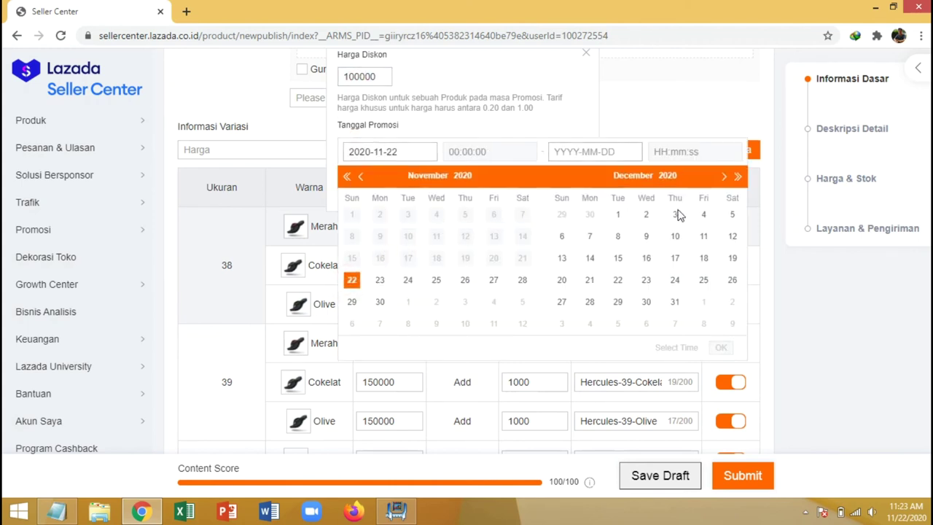
pyautogui.click(724, 178)
pyautogui.click(724, 178)
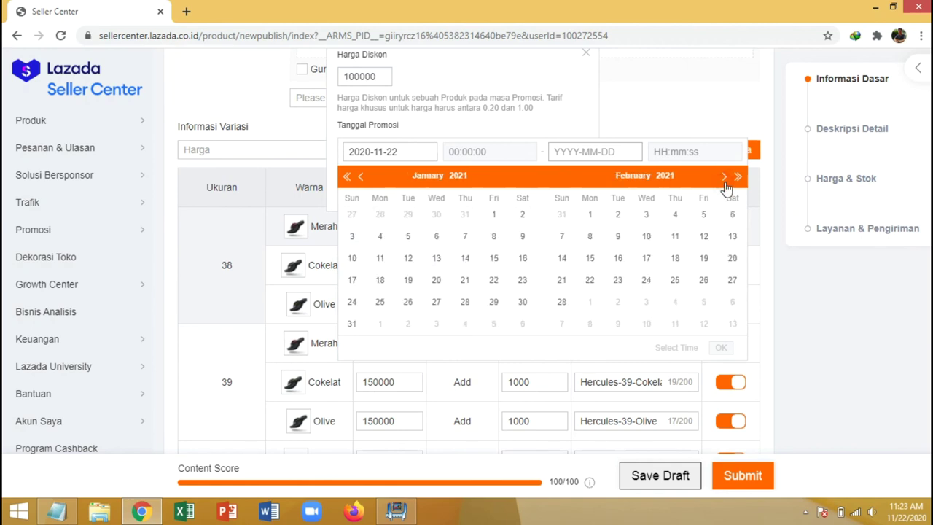
pyautogui.click(737, 177)
pyautogui.click(737, 177)
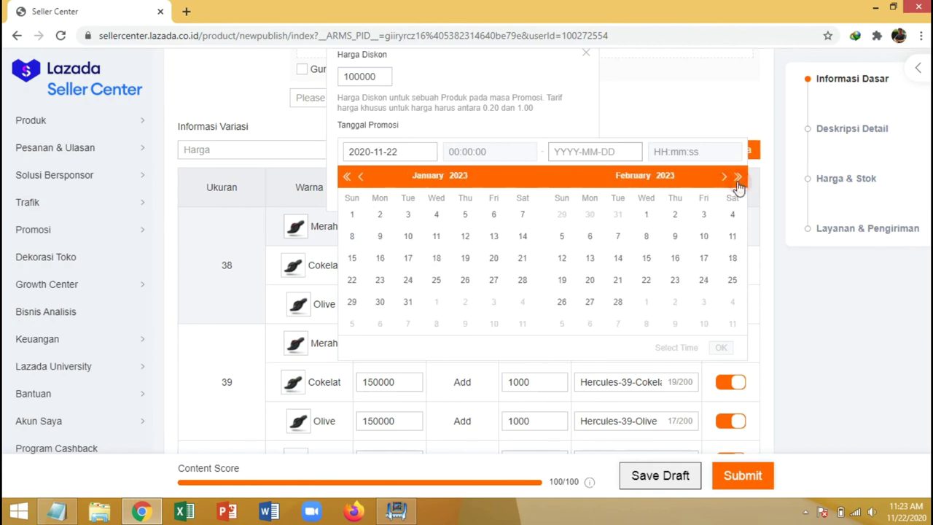
pyautogui.click(617, 301)
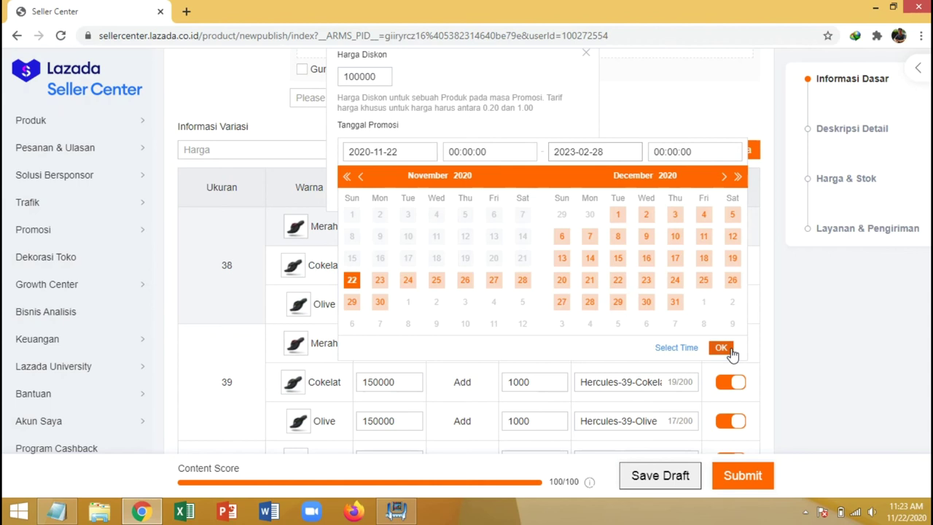
pyautogui.click(720, 348)
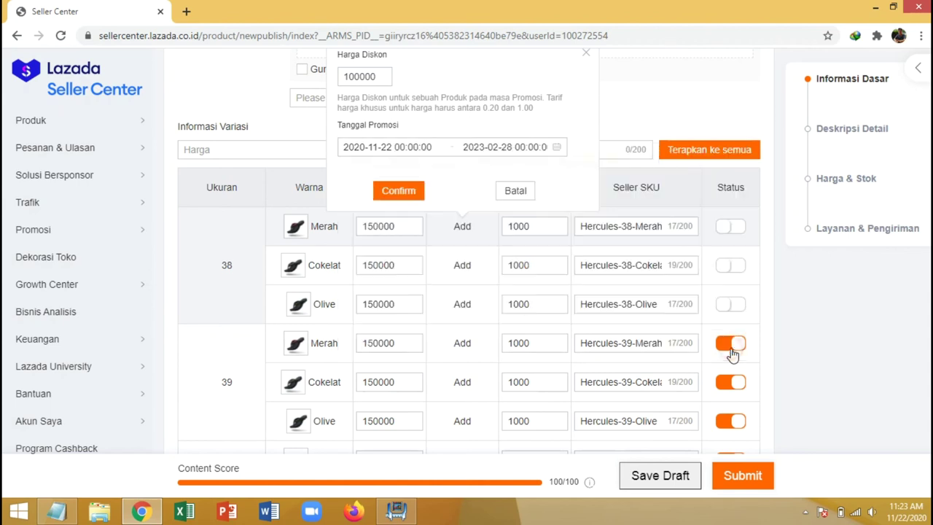
pyautogui.click(399, 192)
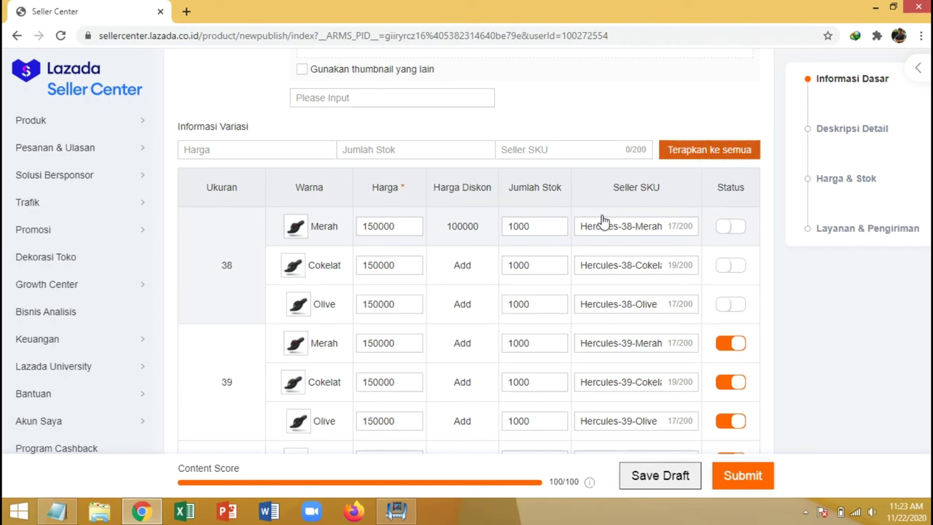
# Examine the variations table from size 38 through size 43 for rows that still need a discount price
pyautogui.scroll(-3, 515, 268)
pyautogui.scroll(3, 515, 268)
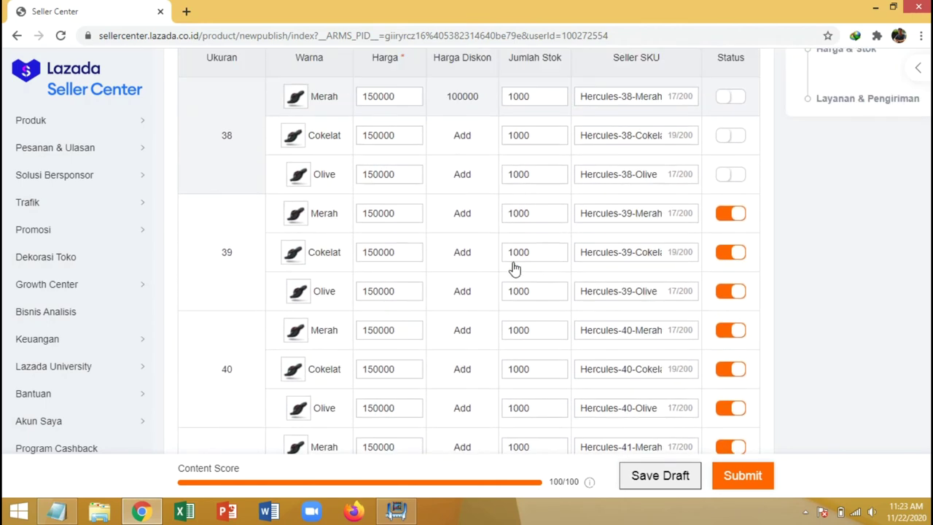
pyautogui.scroll(-3, 514, 268)
pyautogui.scroll(3, 514, 268)
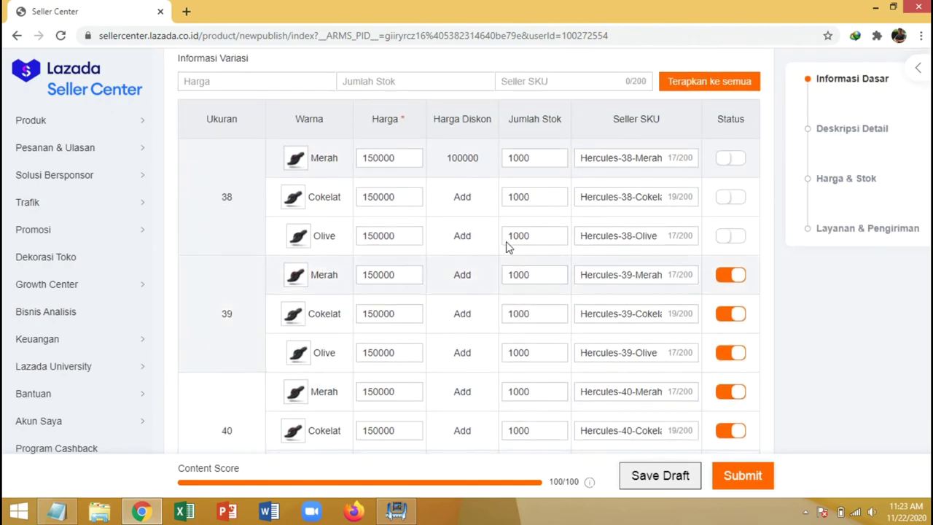
pyautogui.scroll(-8, 461, 179)
pyautogui.scroll(-3, 462, 180)
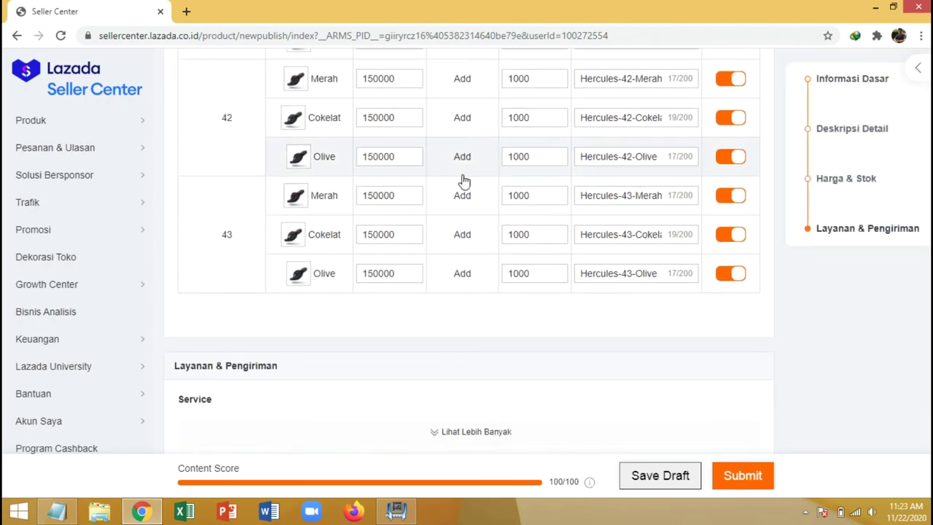
pyautogui.scroll(7, 462, 181)
pyautogui.scroll(5, 462, 182)
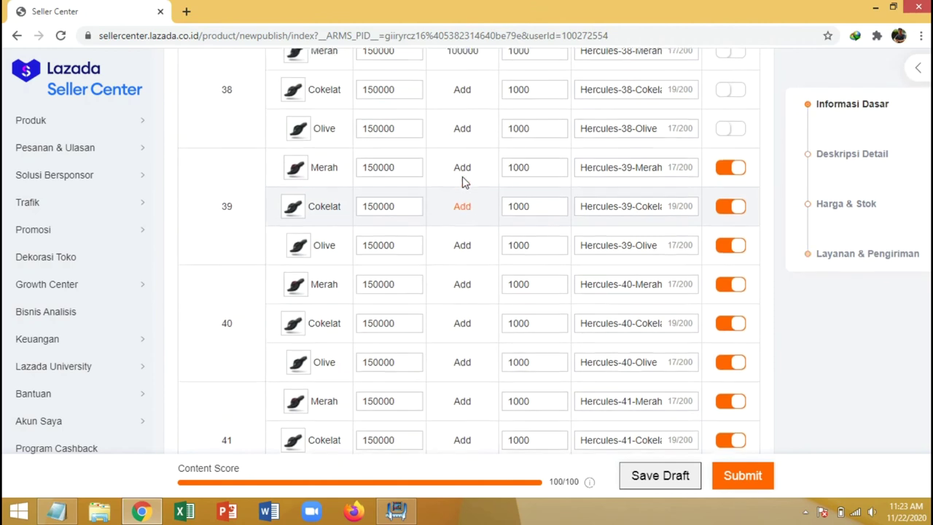
pyautogui.scroll(-1, 467, 231)
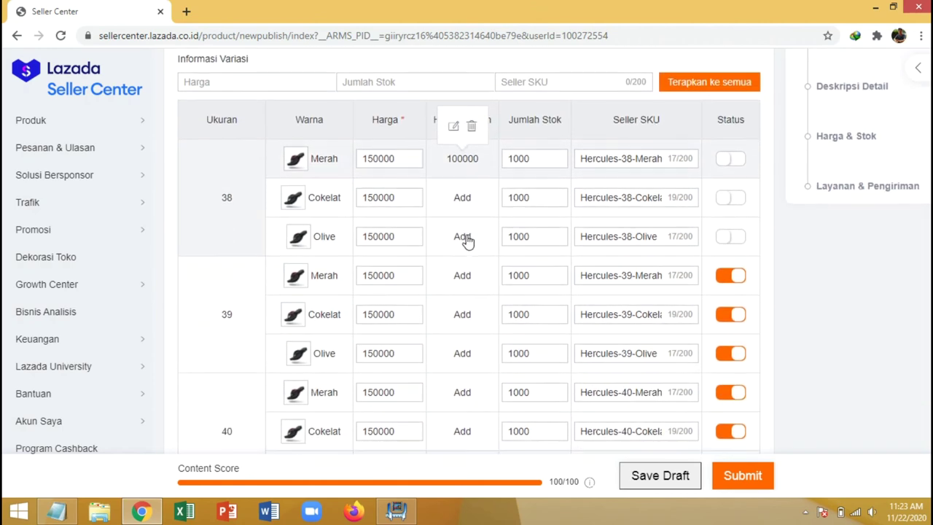
# Add a discount price of 100000 to the size 39 Merah variation, with a promotion period from 2020-11-22 to 2023-12-31
pyautogui.click(463, 277)
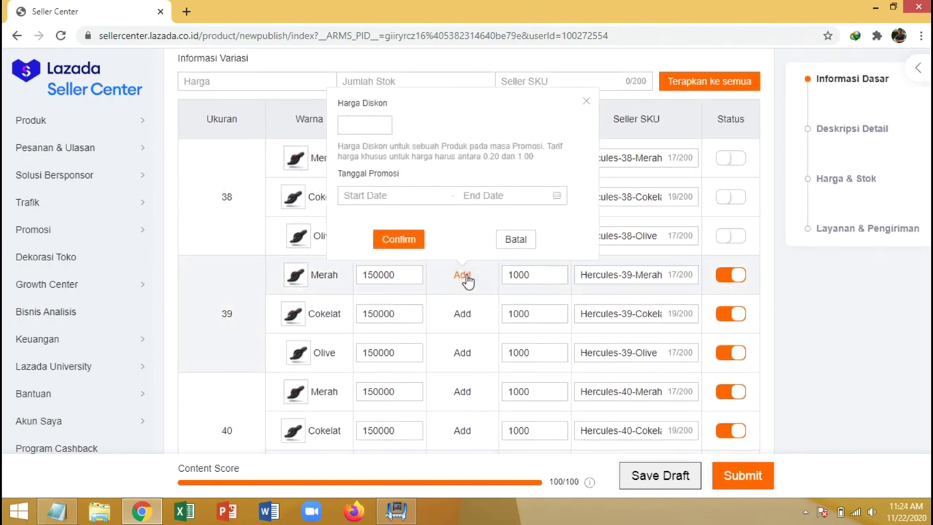
pyautogui.click(368, 125)
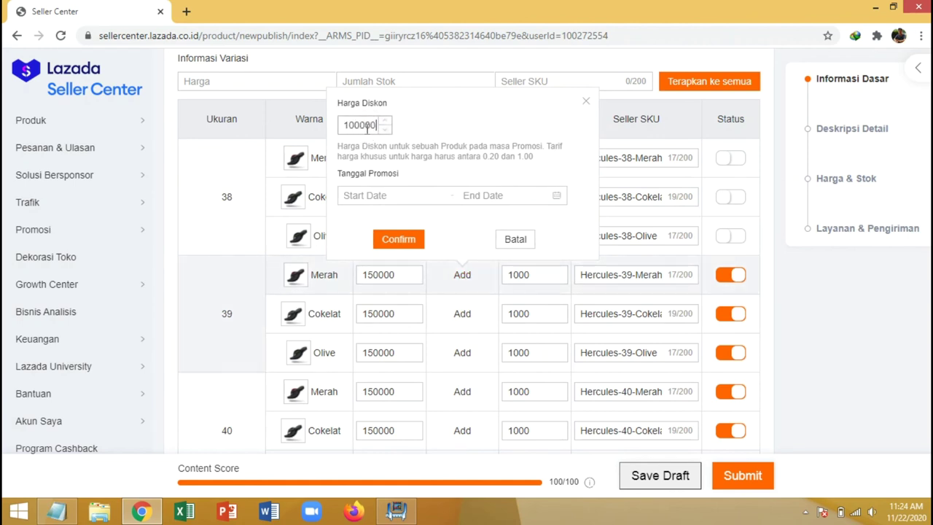
pyautogui.click(379, 194)
pyautogui.click(351, 328)
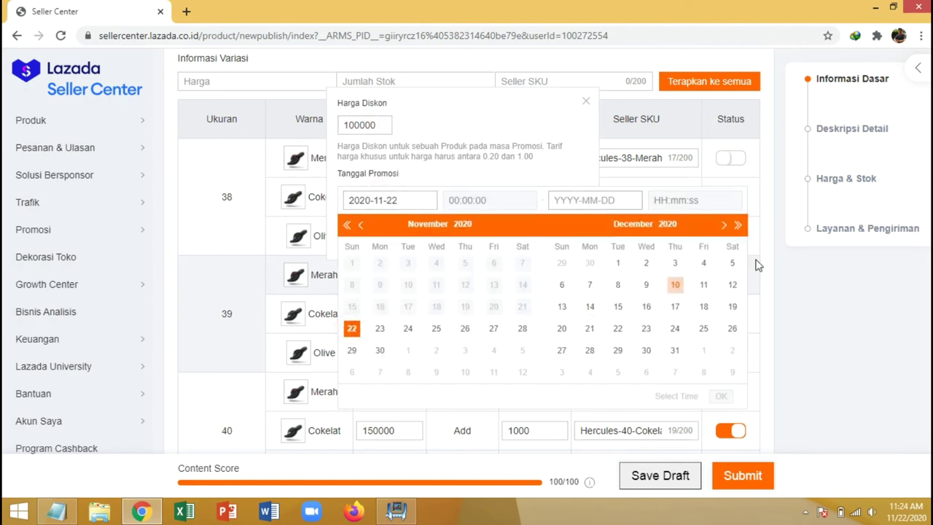
pyautogui.click(738, 225)
pyautogui.click(738, 225)
pyautogui.click(738, 225)
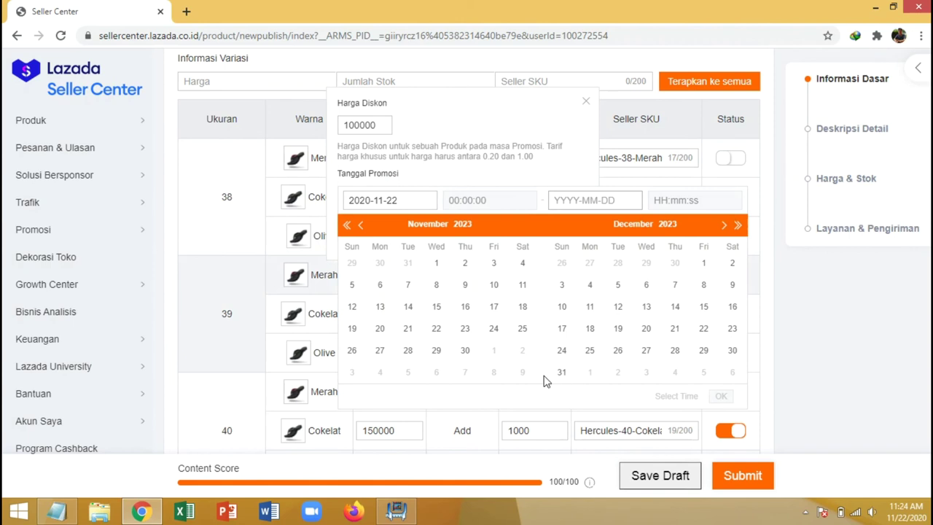
pyautogui.click(561, 372)
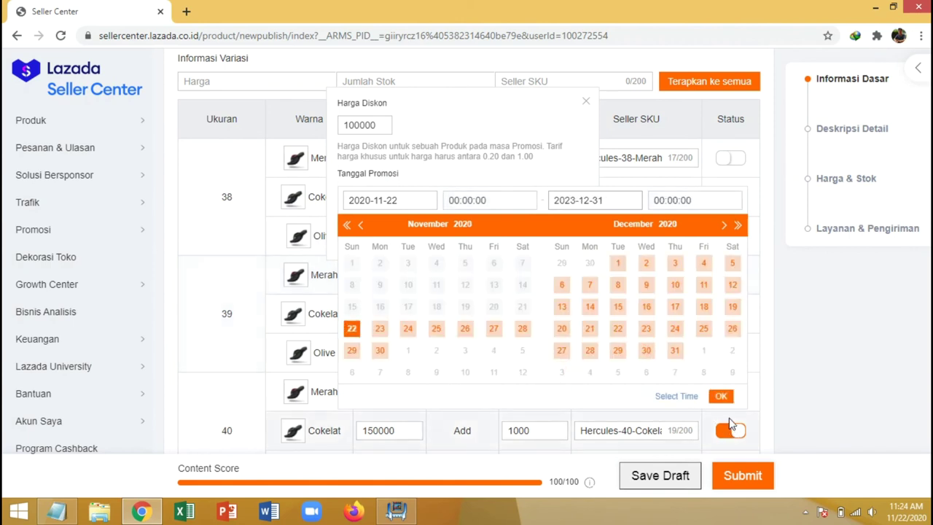
pyautogui.click(720, 397)
pyautogui.click(408, 239)
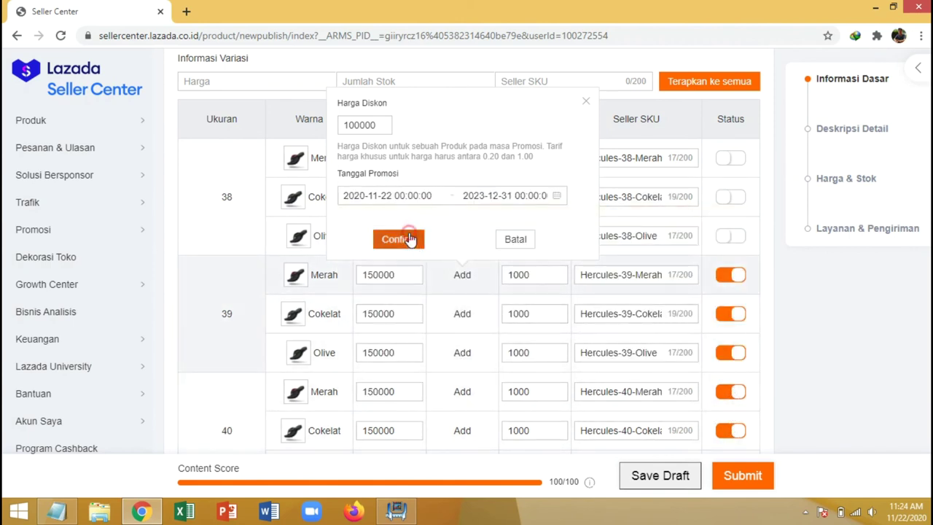
# Expand the Service fields under Layanan & Pengiriman and set Jenis Garansi to Tidak Ada Garansi
pyautogui.scroll(-2, 481, 234)
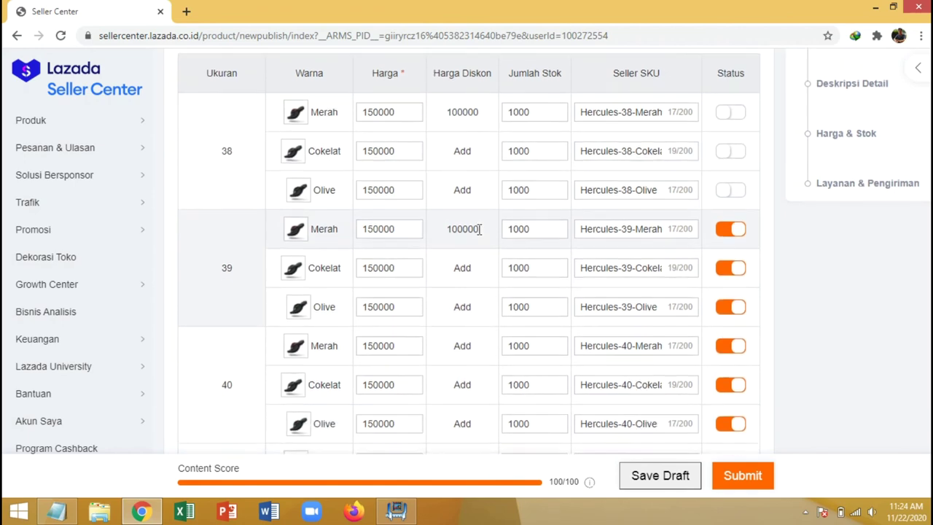
pyautogui.scroll(-3, 466, 242)
pyautogui.scroll(-5, 474, 250)
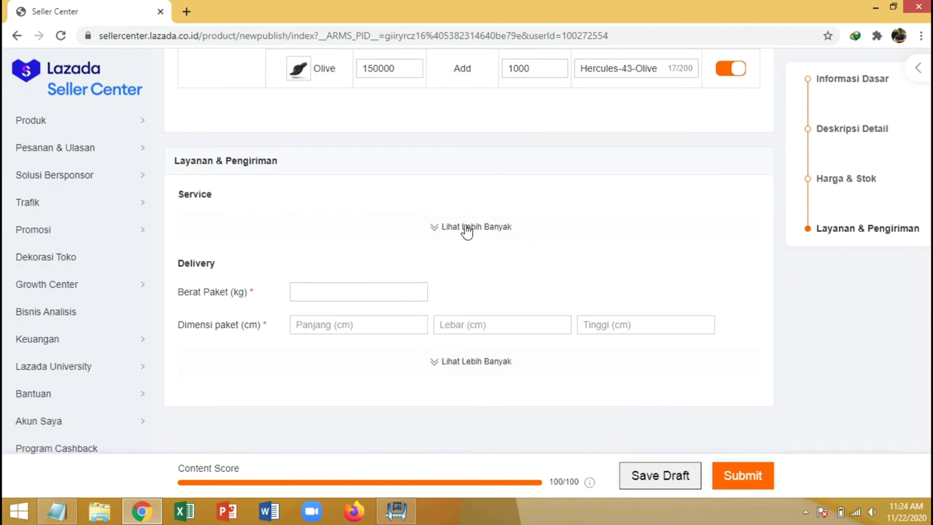
pyautogui.click(466, 227)
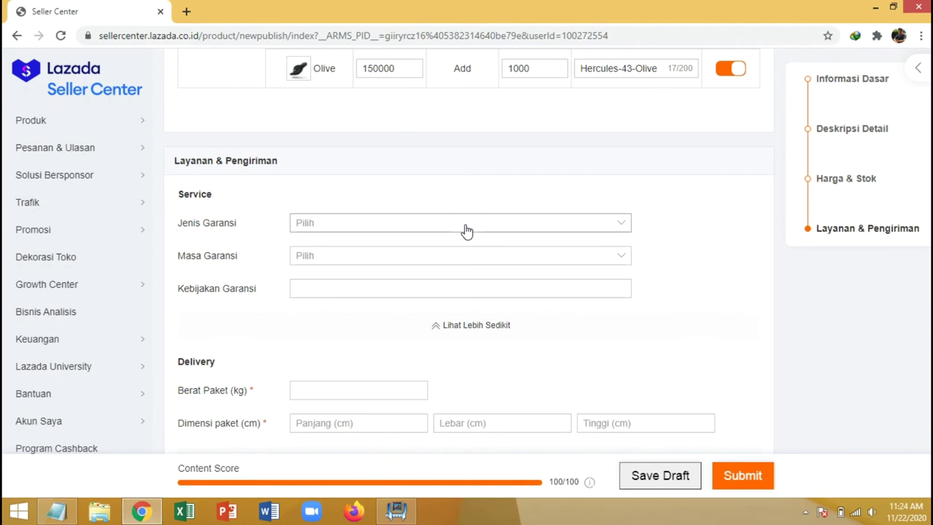
pyautogui.click(466, 229)
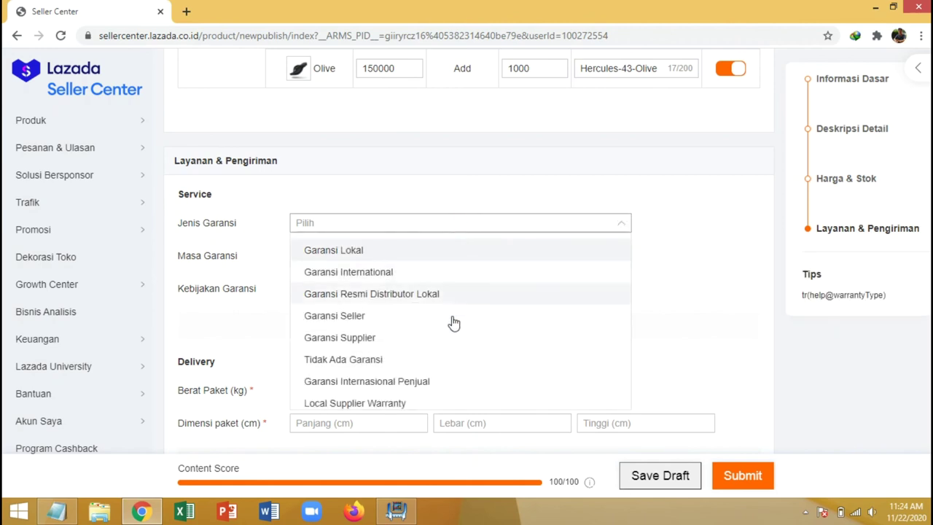
pyautogui.click(448, 358)
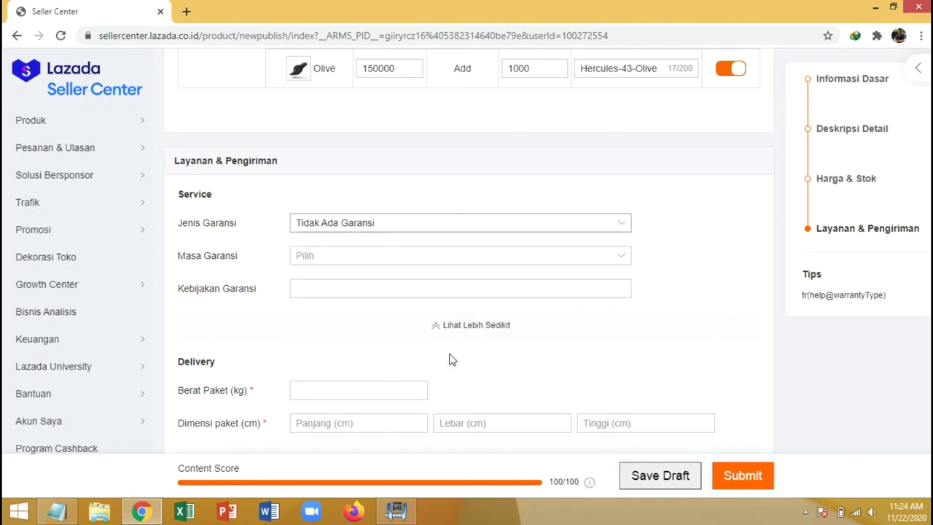
# Look through the available Masa Garansi periods without choosing one
pyautogui.click(449, 261)
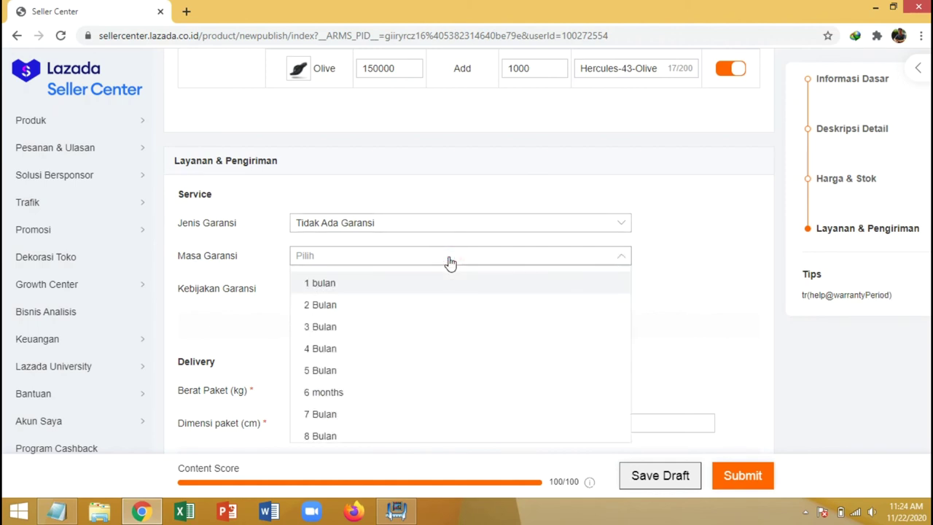
pyautogui.scroll(-3, 451, 333)
pyautogui.scroll(-3, 450, 334)
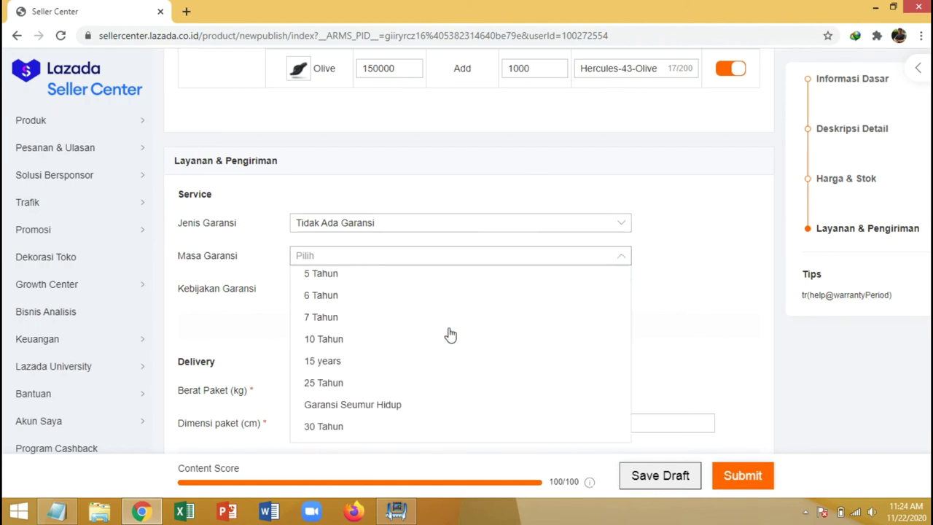
pyautogui.click(649, 279)
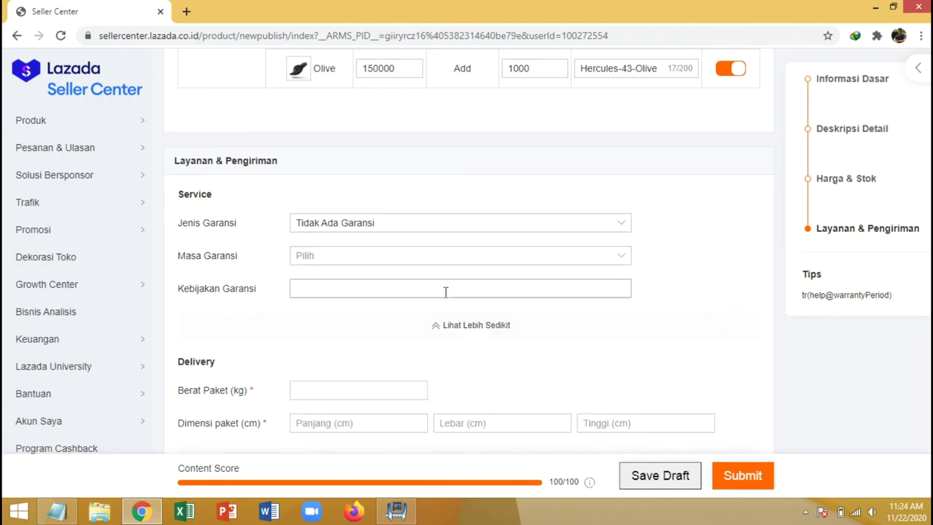
# Set the package weight to 0.5 kg and the package dimensions to 30 x 20 x 10 cm under Delivery
pyautogui.scroll(-2, 442, 353)
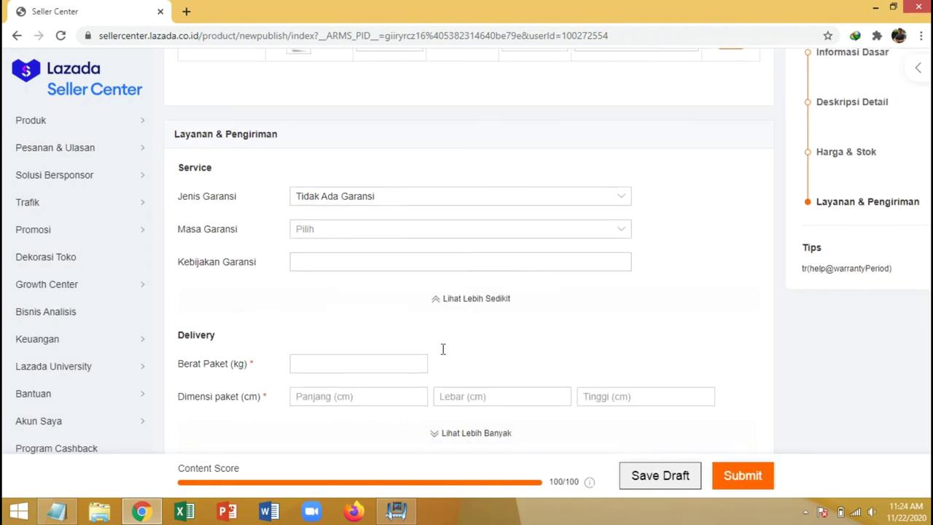
pyautogui.click(388, 321)
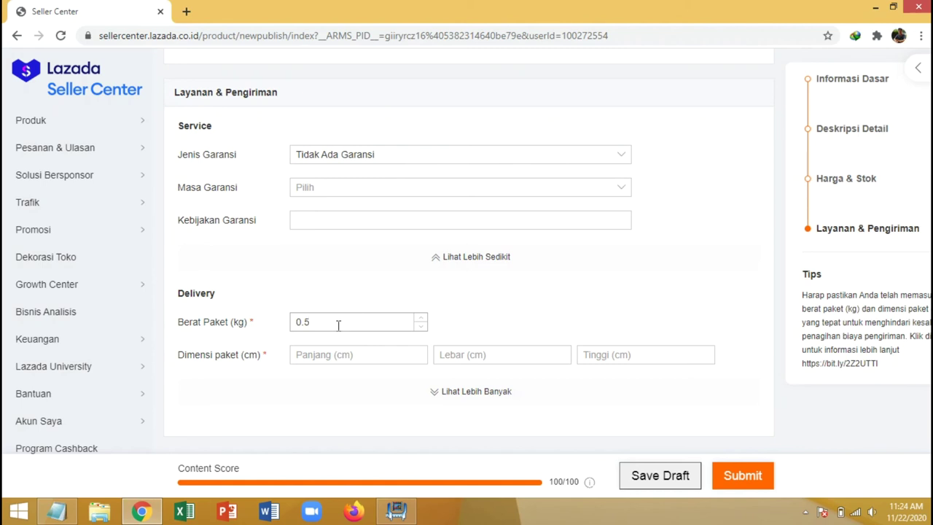
pyautogui.click(373, 348)
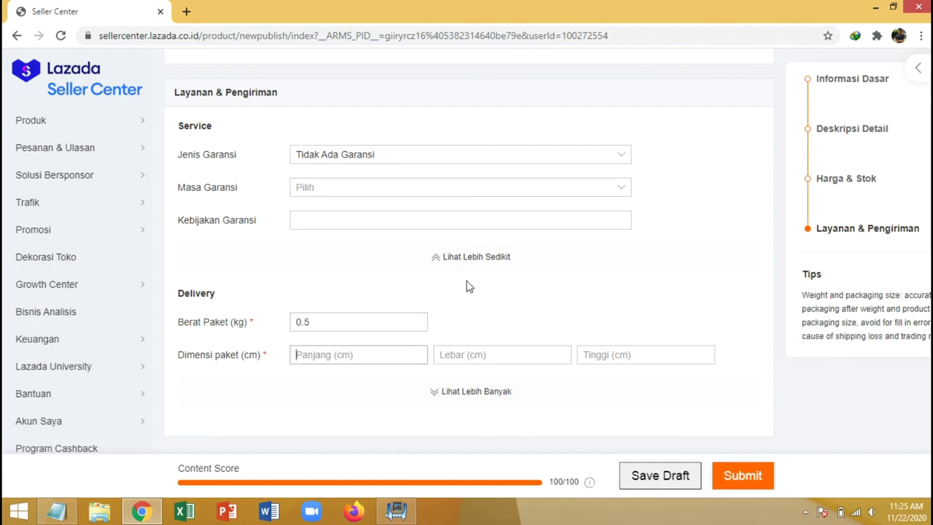
pyautogui.write('30')
pyautogui.press('Tab')
pyautogui.write('20')
pyautogui.press('Tab')
pyautogui.write('10')
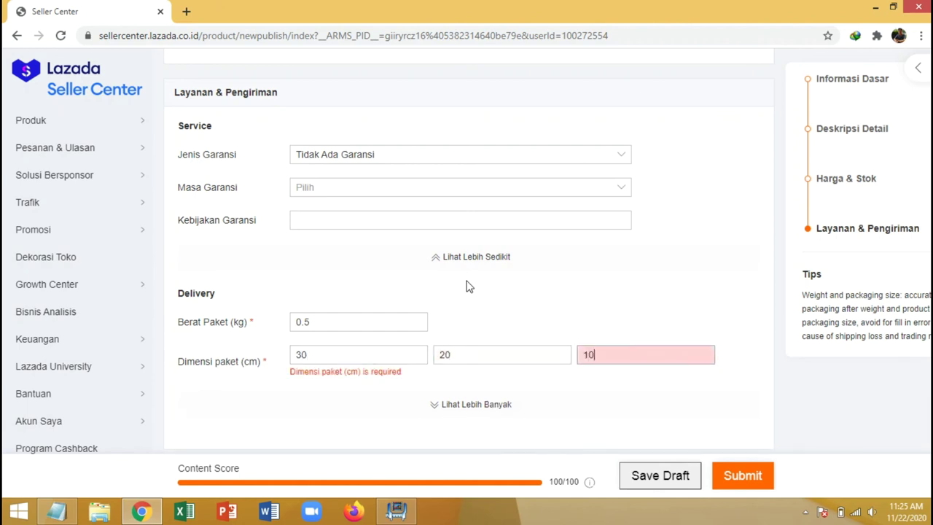
pyautogui.click(467, 284)
# Expand the extra Delivery fields, mark Barang Berbahaya as None, and collapse them again
pyautogui.scroll(-1, 614, 313)
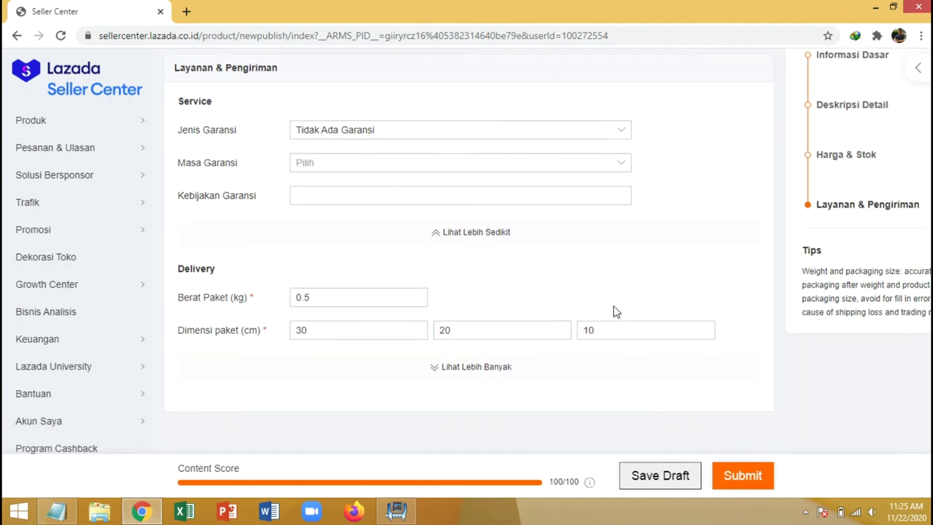
pyautogui.click(492, 298)
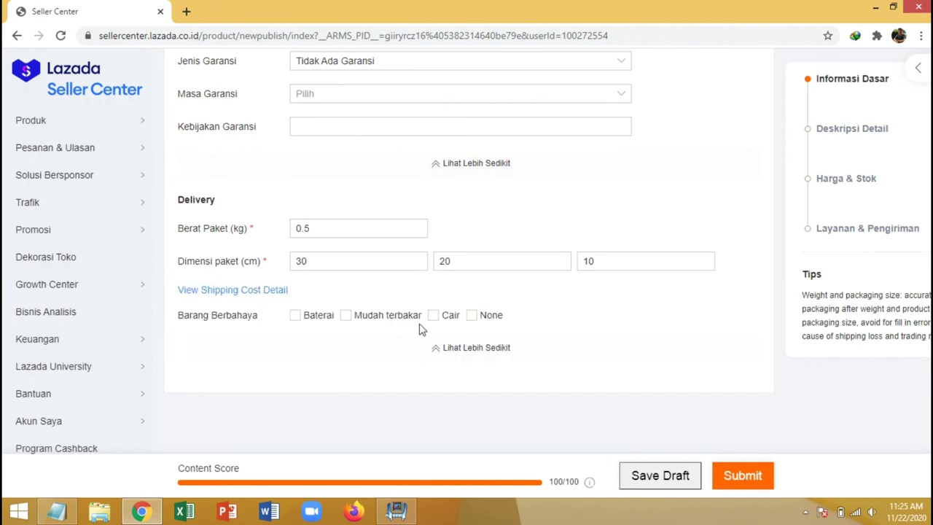
pyautogui.click(472, 316)
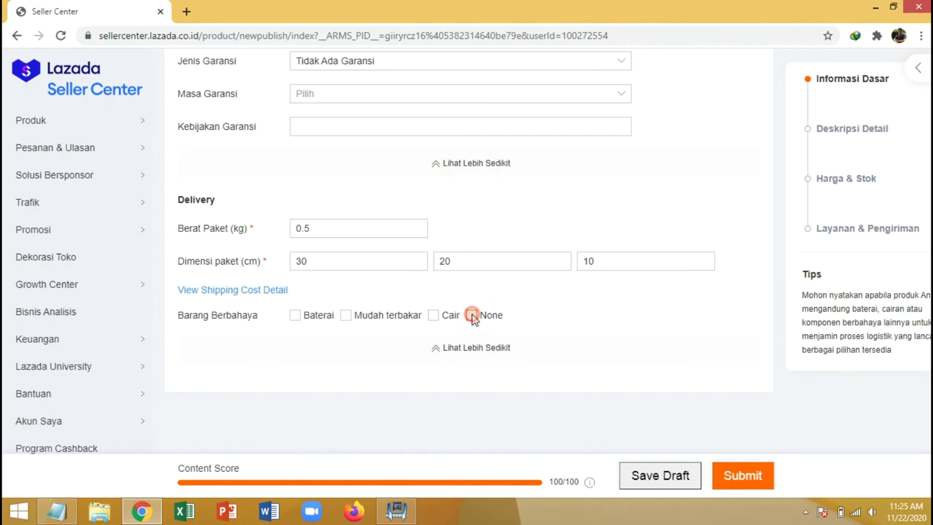
pyautogui.click(467, 348)
# Review the completed listing form from the delivery section back up to Informasi Dasar
pyautogui.scroll(10, 468, 350)
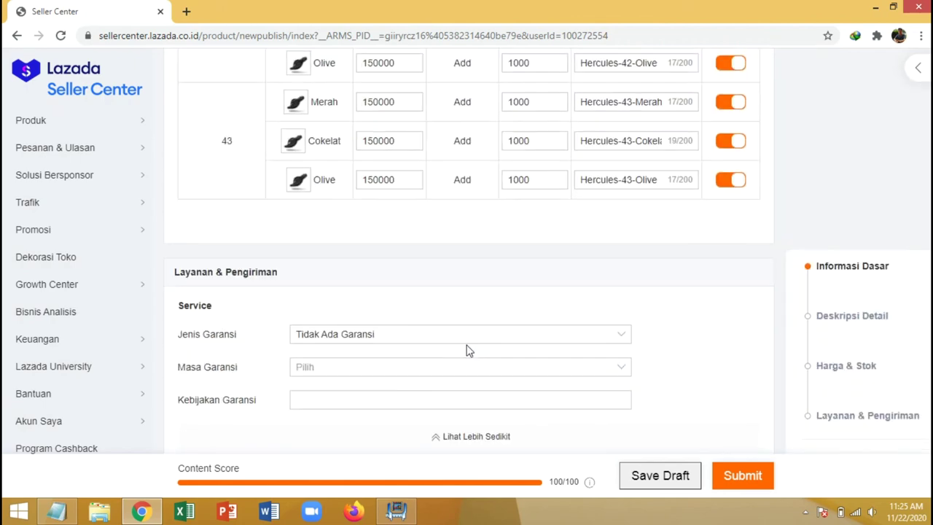
pyautogui.scroll(15, 468, 350)
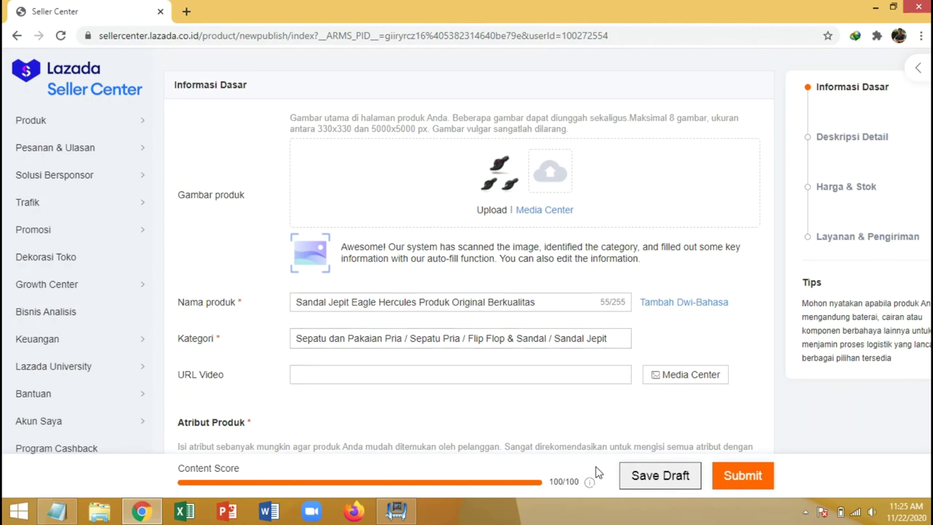
# Submit the completed Sandal Jepit Eagle Hercules Produk Original Berkualitas listing for publication
pyautogui.scroll(-2, 603, 269)
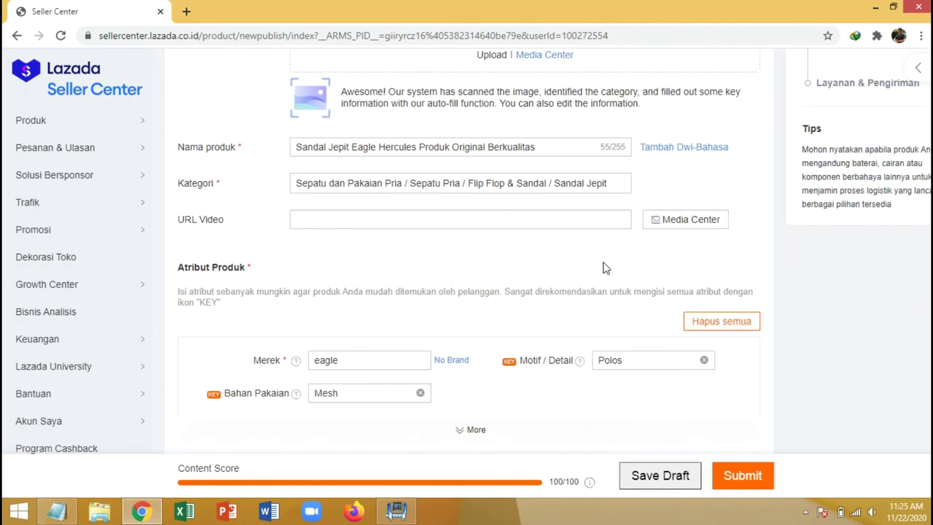
pyautogui.scroll(-2, 603, 268)
pyautogui.click(735, 470)
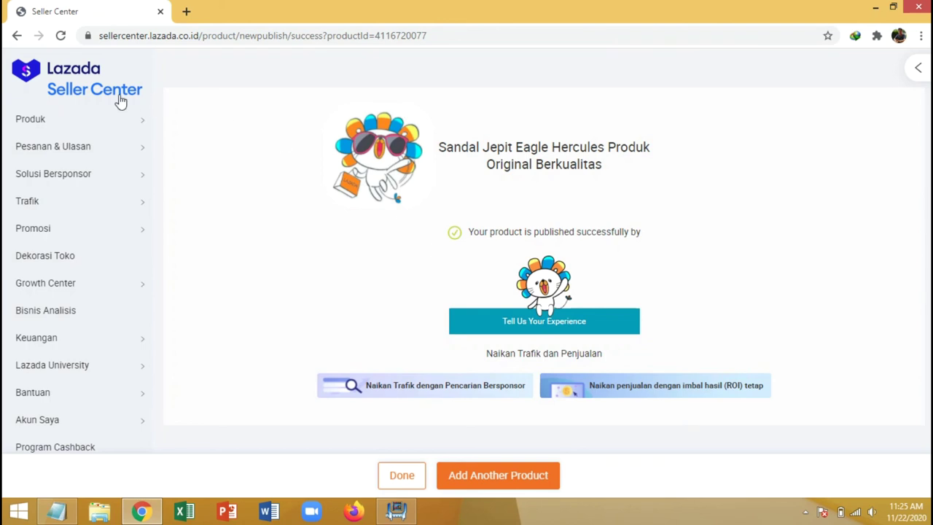
# Open the product management list and look over the newly published Eagle Hercules variations
pyautogui.moveTo(108, 124)
pyautogui.click(169, 123)
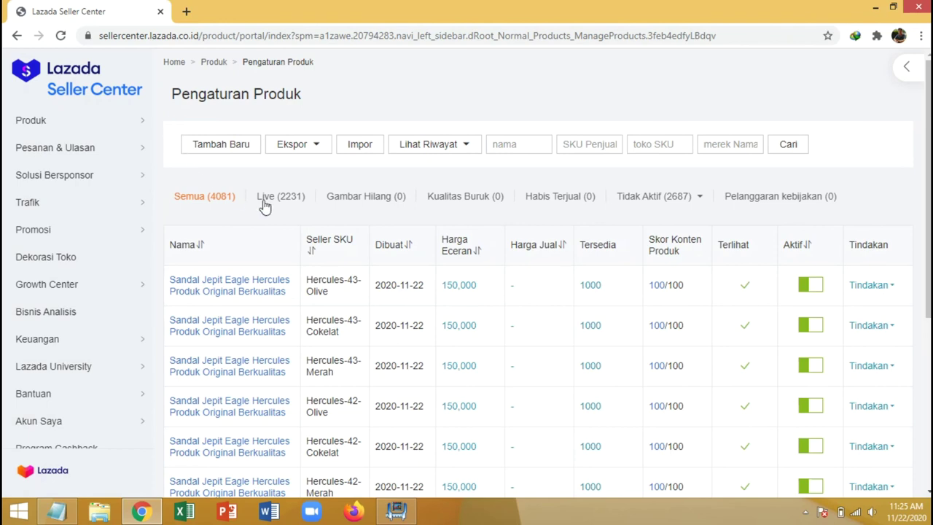
pyautogui.scroll(-3, 309, 240)
pyautogui.scroll(3, 296, 222)
# Open the store page of the Hercules-43-Olive sandal in a new browser tab and switch to it
pyautogui.moveTo(268, 288)
pyautogui.rightClick(268, 288)
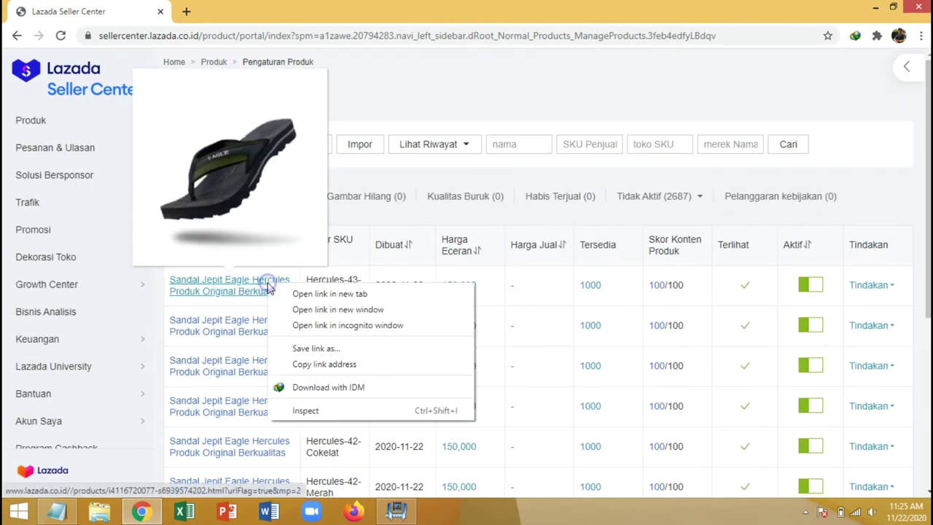
pyautogui.click(321, 295)
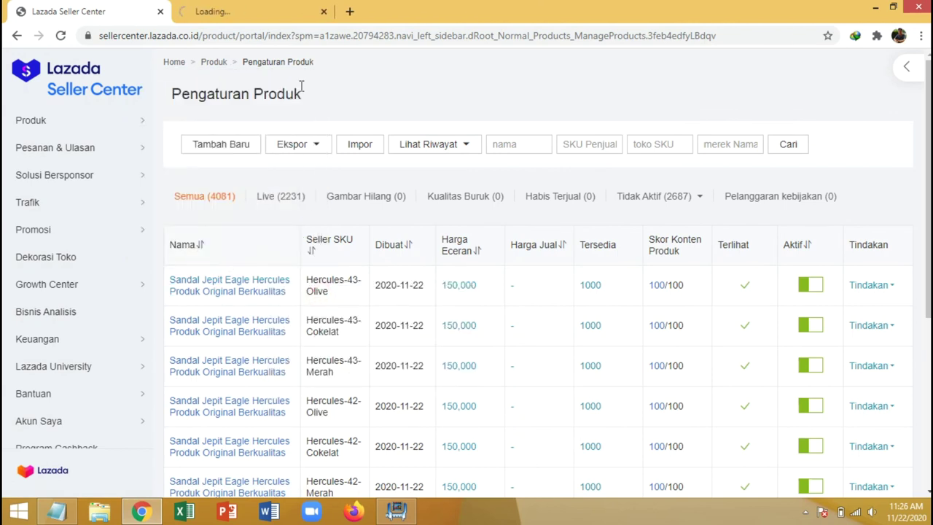
pyautogui.hotkey('ctrl', 'Tab')
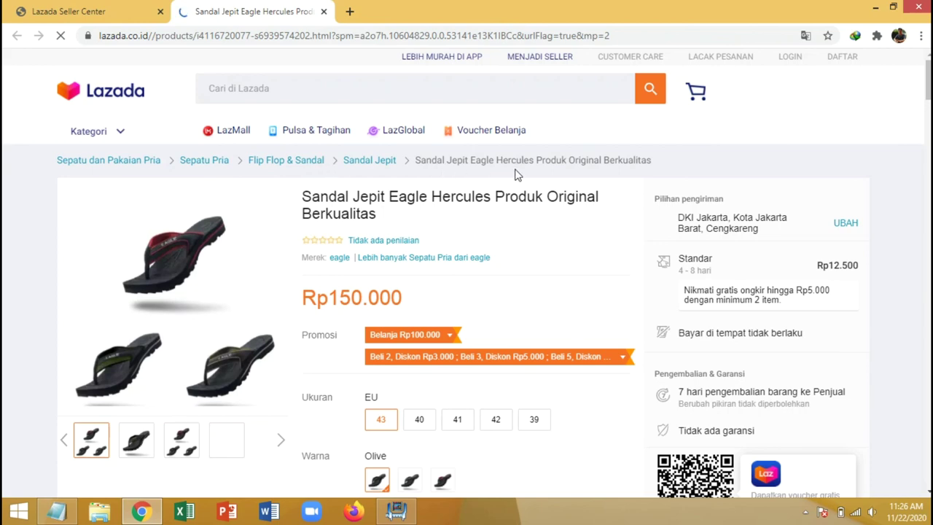
# Check the published product's variations by selecting the colour Merah and size 39 on the store page
pyautogui.scroll(-1, 581, 240)
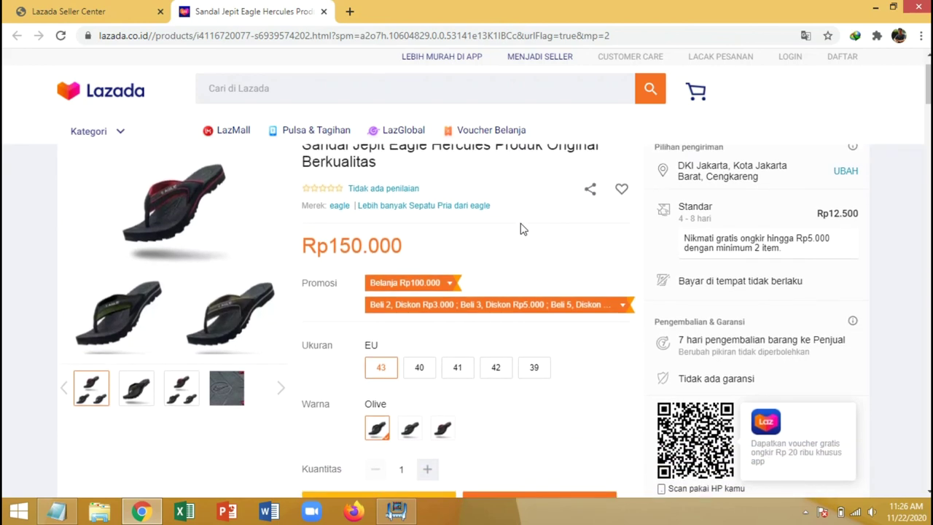
pyautogui.scroll(1, 366, 182)
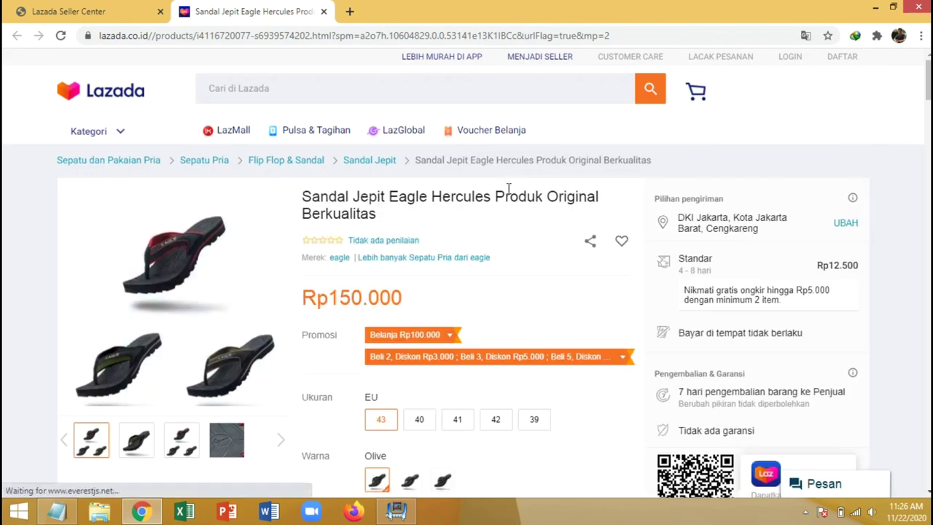
pyautogui.scroll(-2, 518, 248)
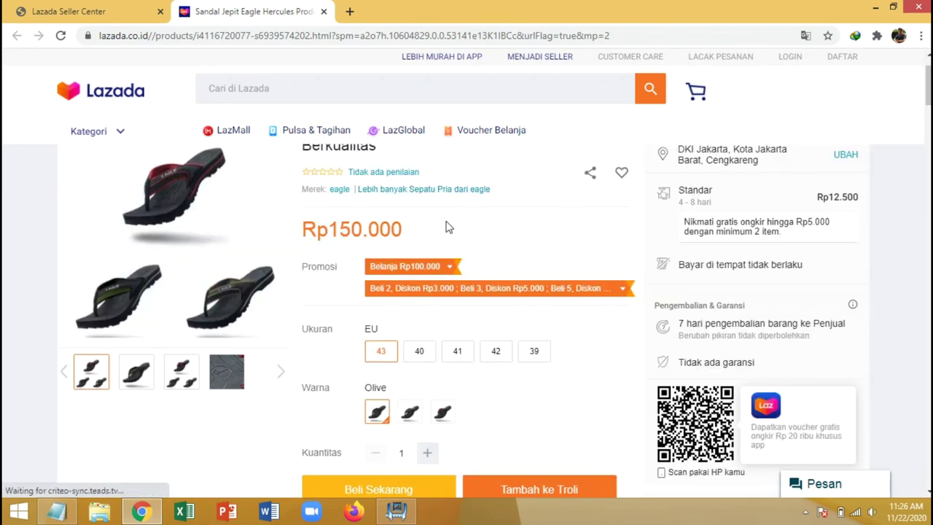
pyautogui.scroll(-1, 446, 226)
pyautogui.scroll(1, 412, 372)
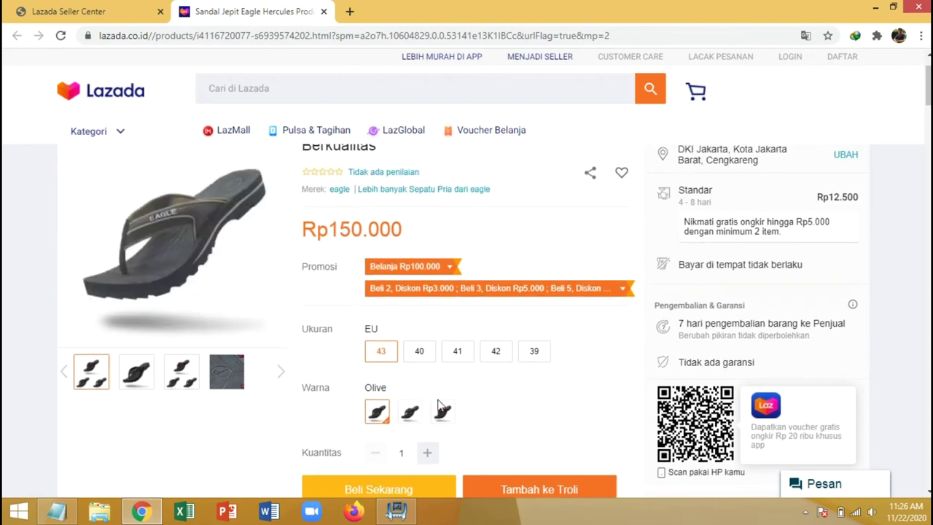
pyautogui.click(442, 413)
pyautogui.moveTo(164, 246)
pyautogui.moveTo(102, 374)
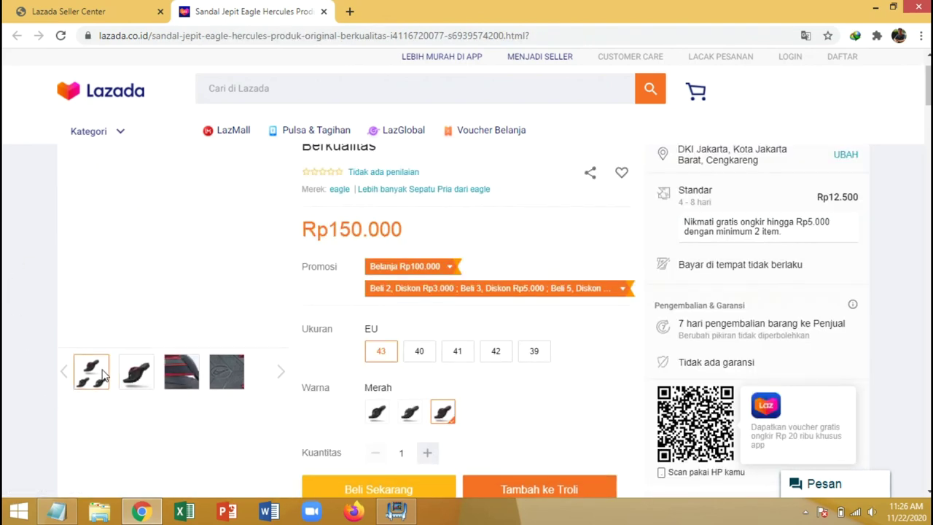
pyautogui.scroll(-1, 597, 371)
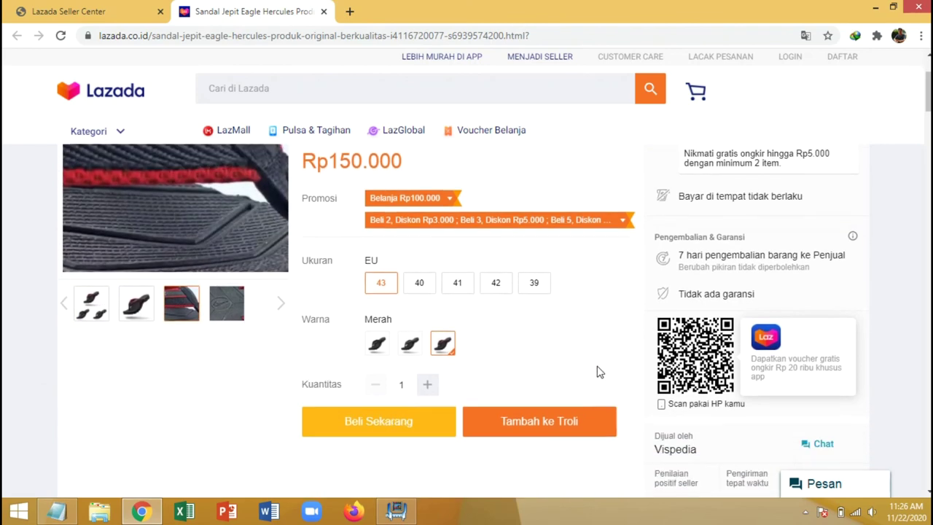
pyautogui.scroll(1, 525, 390)
pyautogui.click(536, 353)
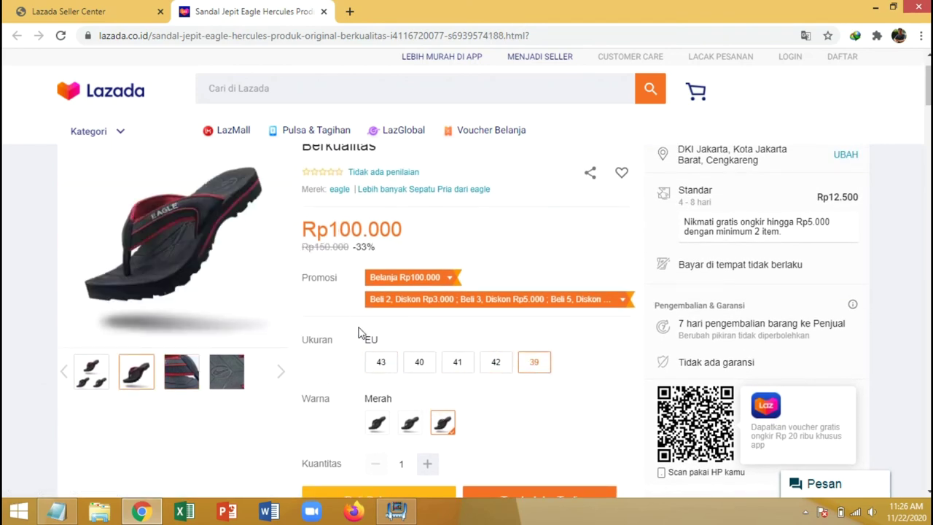
# Examine the product page from its title and price through the highlights, detail images and written description
pyautogui.scroll(1, 316, 242)
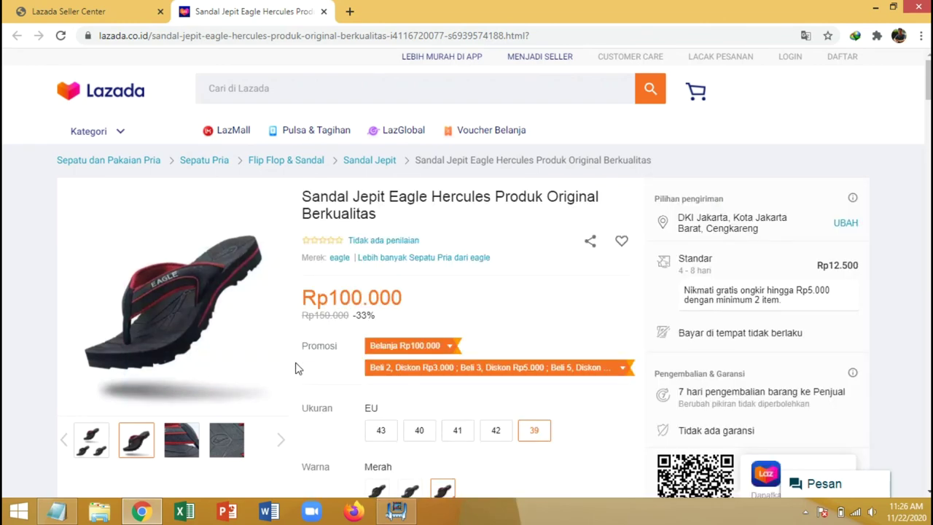
pyautogui.scroll(-3, 296, 368)
pyautogui.scroll(-3, 297, 368)
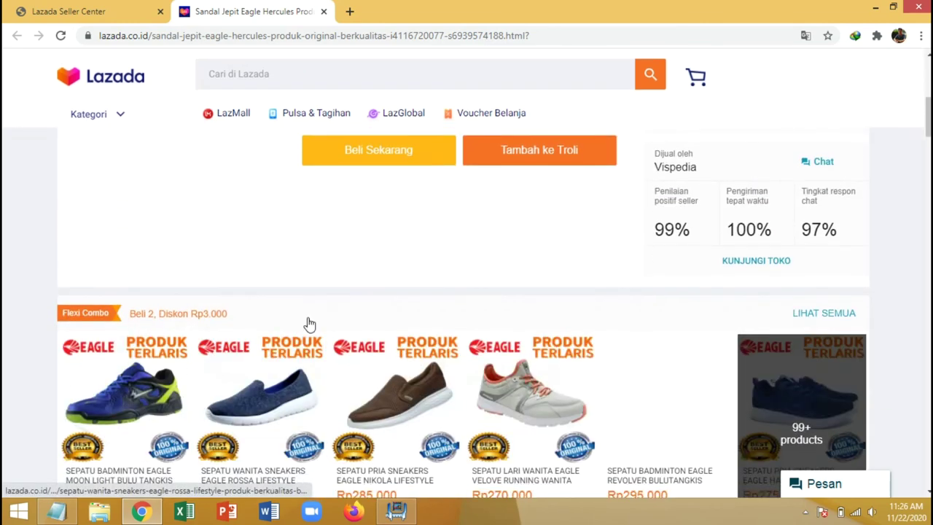
pyautogui.scroll(-3, 308, 325)
pyautogui.scroll(-3, 308, 325)
pyautogui.scroll(1, 309, 323)
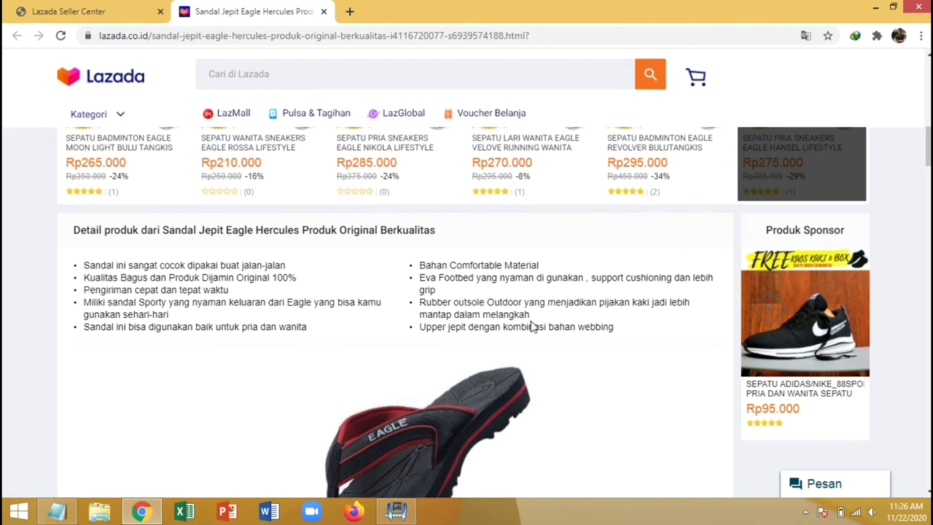
pyautogui.scroll(-5, 581, 327)
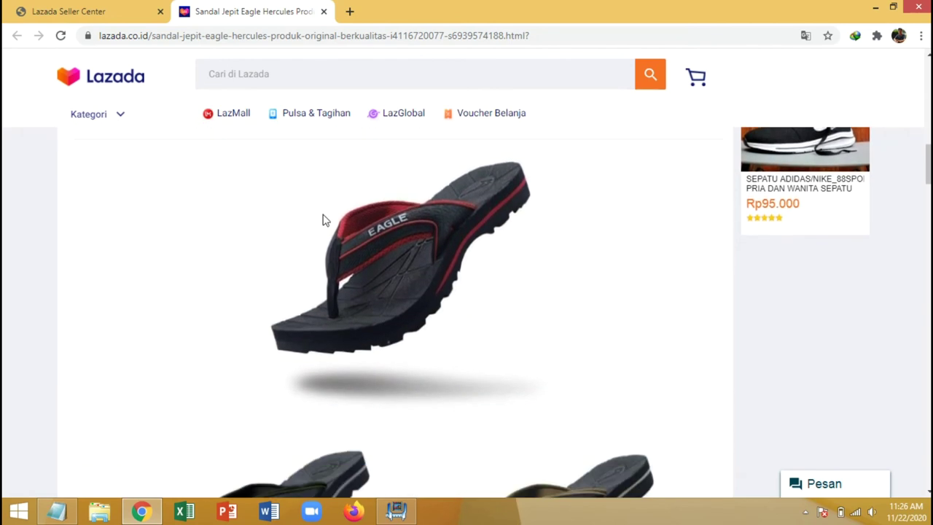
pyautogui.scroll(-10, 306, 249)
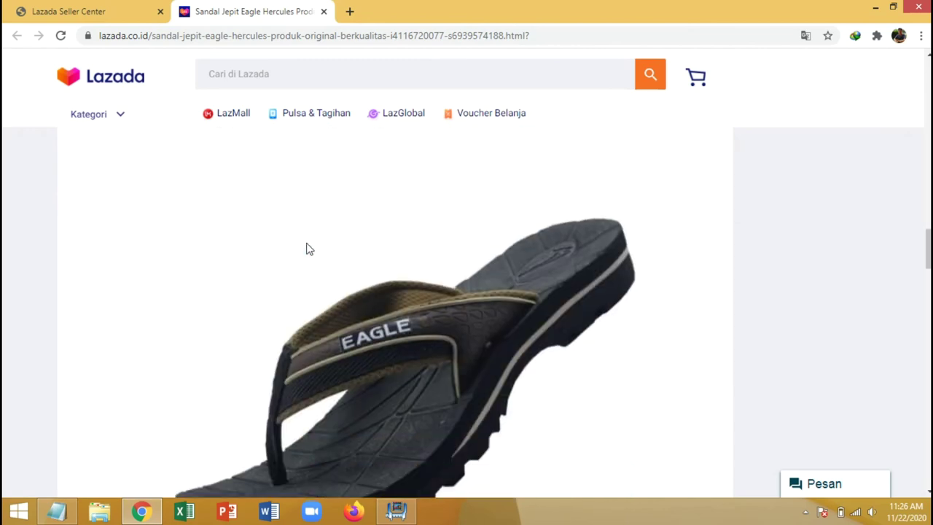
pyautogui.scroll(-10, 306, 249)
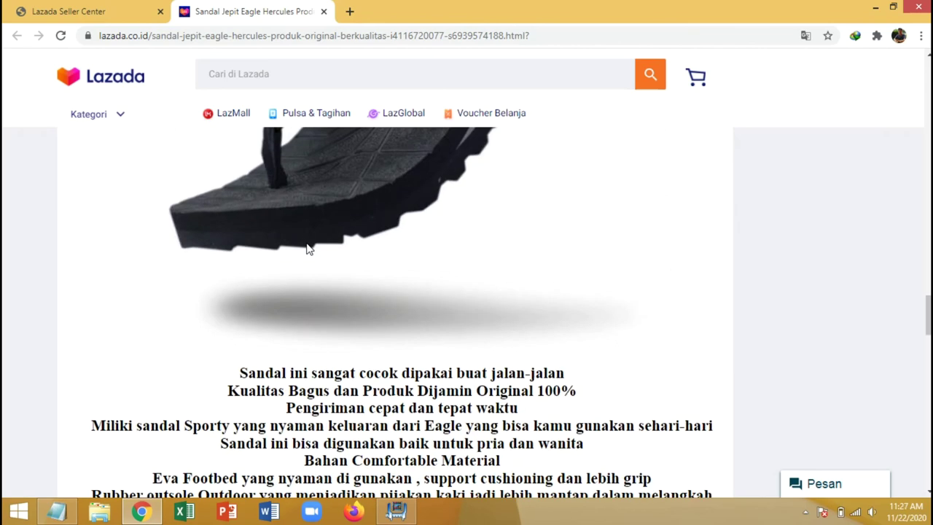